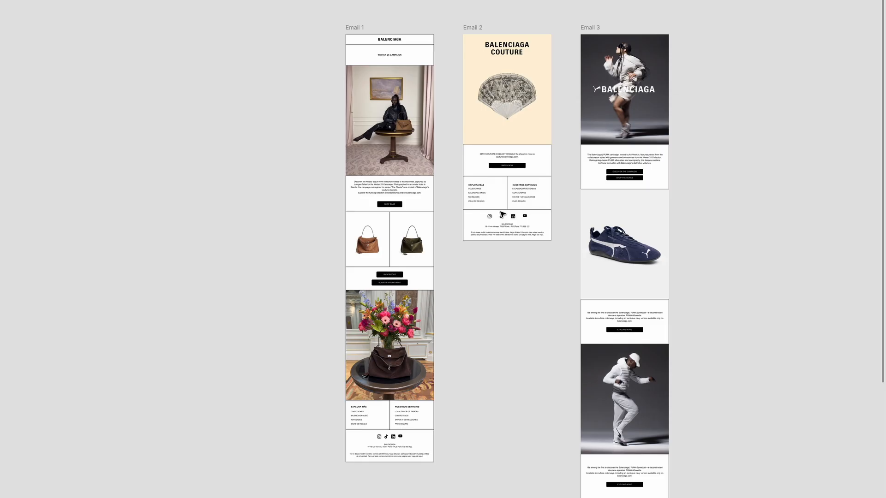
# Select the Email 1 design and duplicate it to the left as Email 4
pyautogui.scroll(-5, 494, 259)
pyautogui.click(373, 417)
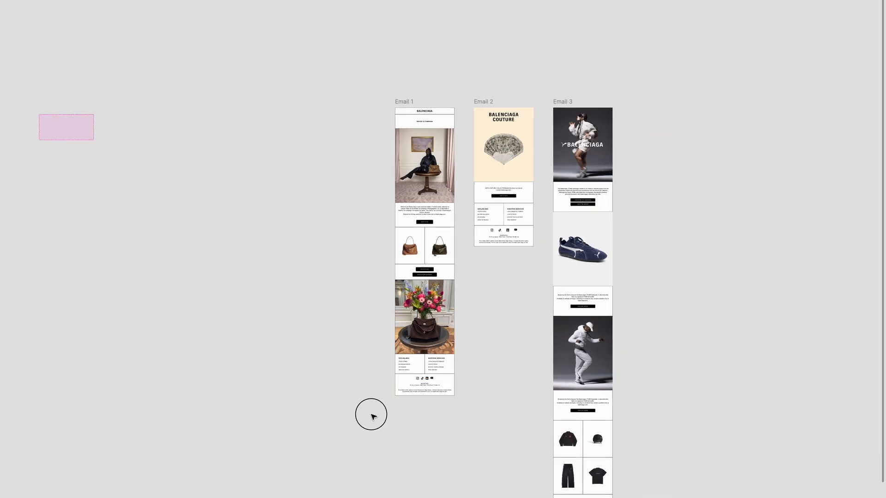
pyautogui.moveTo(371, 415); pyautogui.dragTo(462, 74)
pyautogui.hscroll(-2, 466, 80)
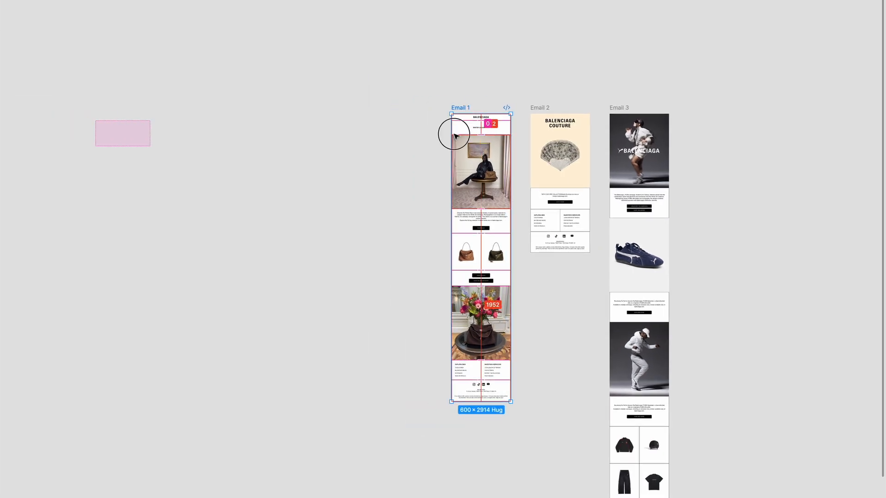
pyautogui.moveTo(454, 134); pyautogui.dragTo(353, 135)
# Review the copy, clear the selection, and restore the layers and properties panels
pyautogui.scroll(3, 374, 134)
pyautogui.scroll(-1, 374, 134)
pyautogui.hscroll(-1, 375, 134)
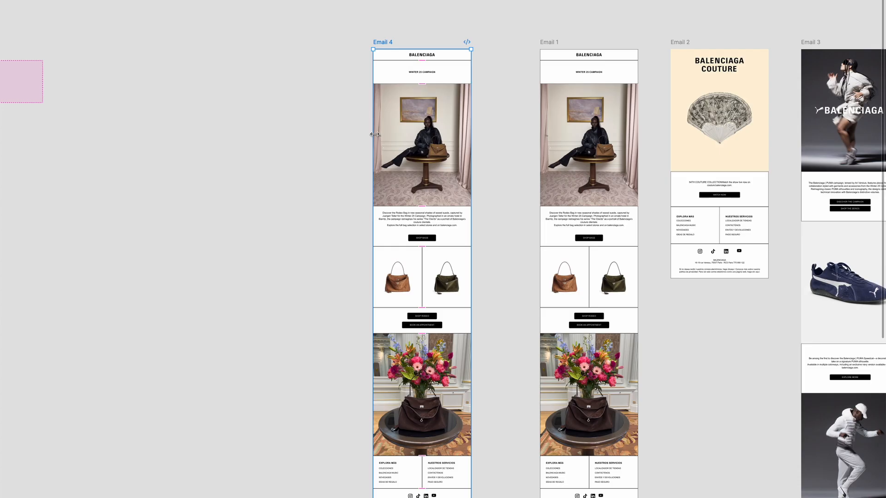
pyautogui.hscroll(2, 375, 134)
pyautogui.scroll(1, 374, 134)
pyautogui.click(509, 48)
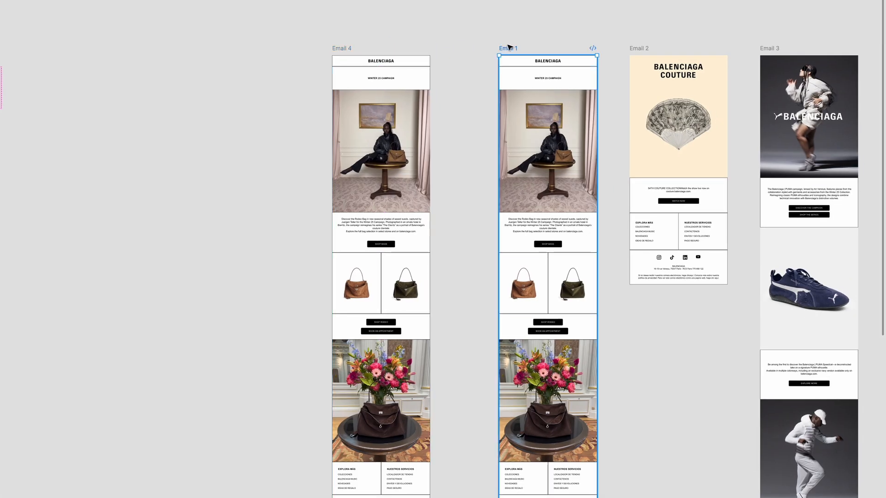
pyautogui.hscroll(3, 510, 48)
pyautogui.scroll(1, 509, 48)
pyautogui.click(595, 45)
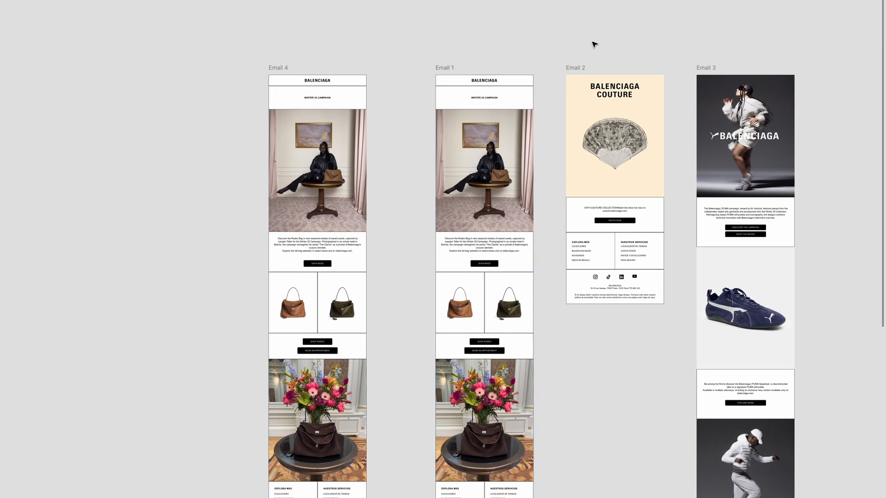
pyautogui.hotkey('ctrl', '\\')
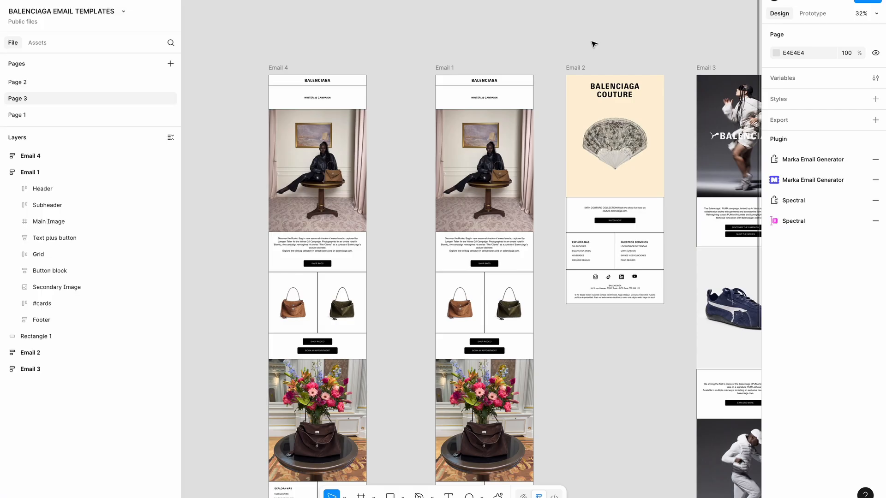
pyautogui.click(804, 181)
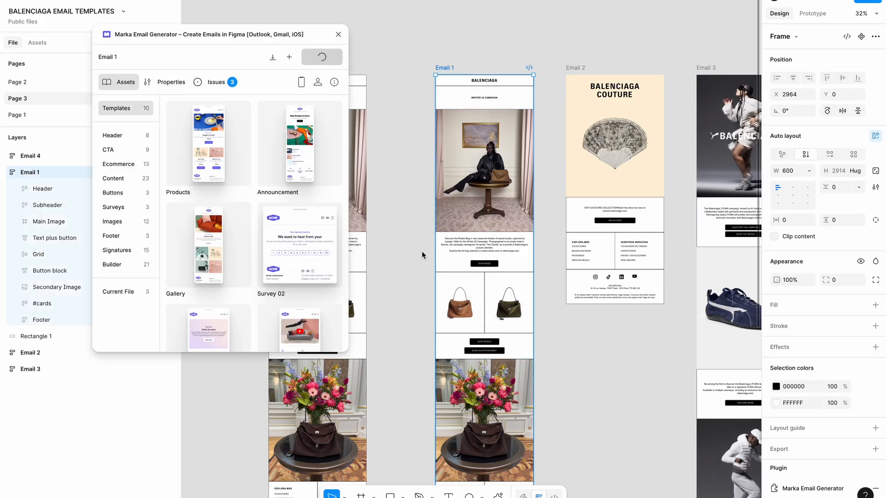
pyautogui.scroll(-10, 422, 251)
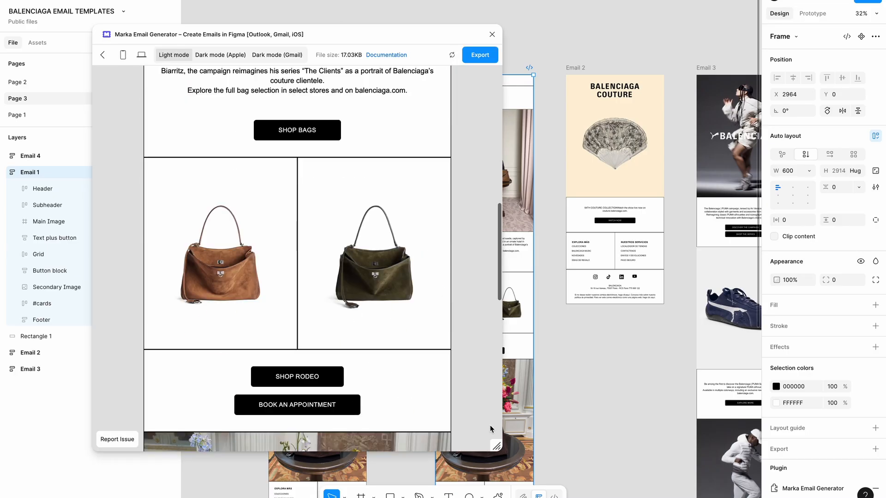
pyautogui.moveTo(499, 448); pyautogui.dragTo(403, 431)
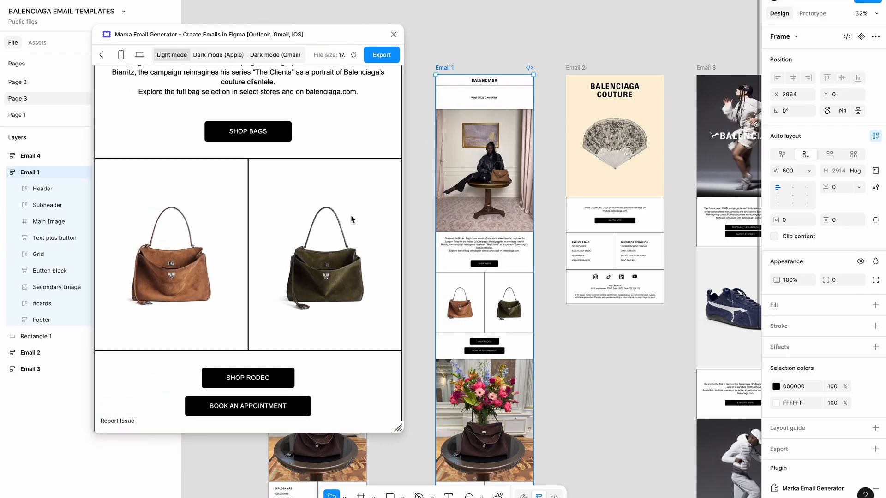
pyautogui.scroll(5, 303, 270)
pyautogui.moveTo(302, 269); pyautogui.dragTo(272, 282)
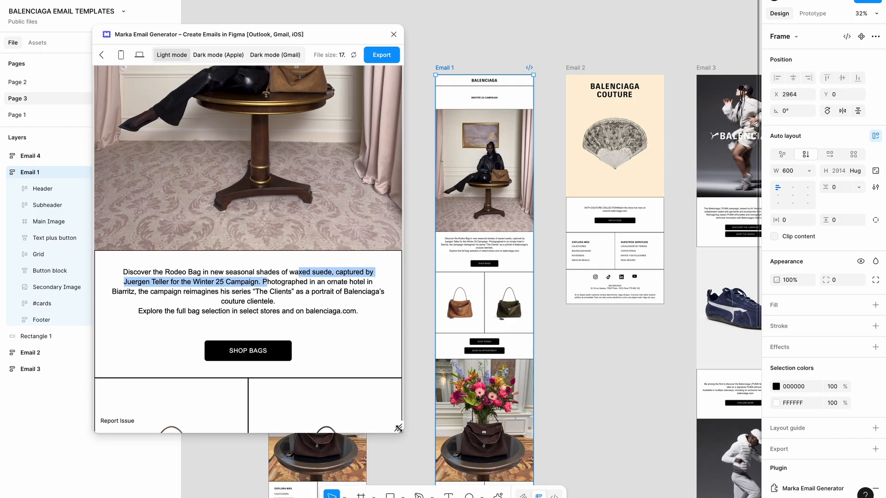
pyautogui.moveTo(398, 429); pyautogui.dragTo(475, 435)
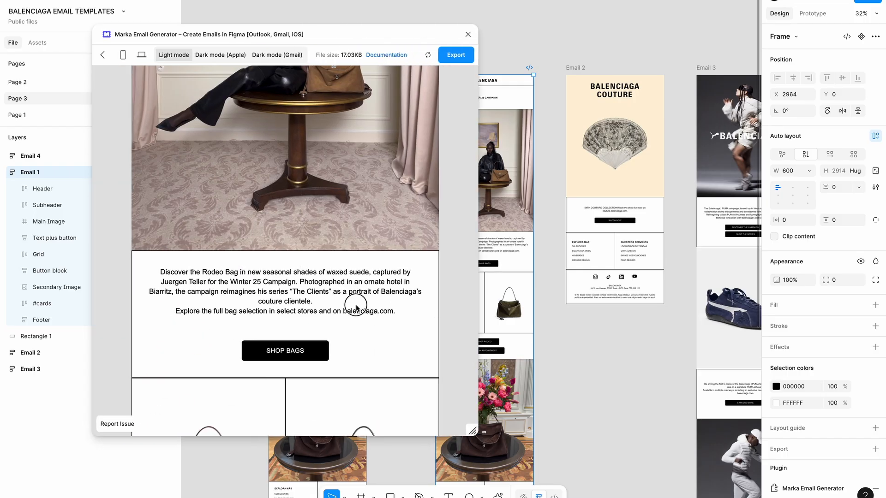
pyautogui.moveTo(314, 302); pyautogui.dragTo(279, 286)
pyautogui.scroll(7, 279, 286)
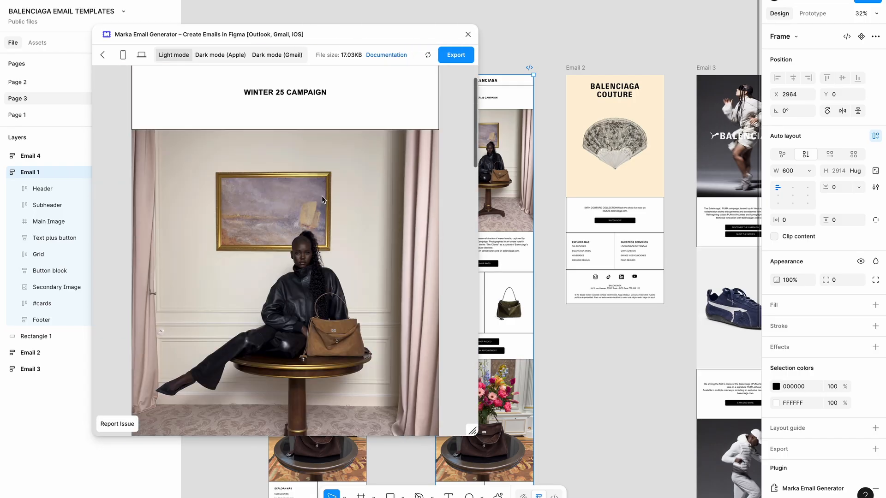
pyautogui.click(456, 55)
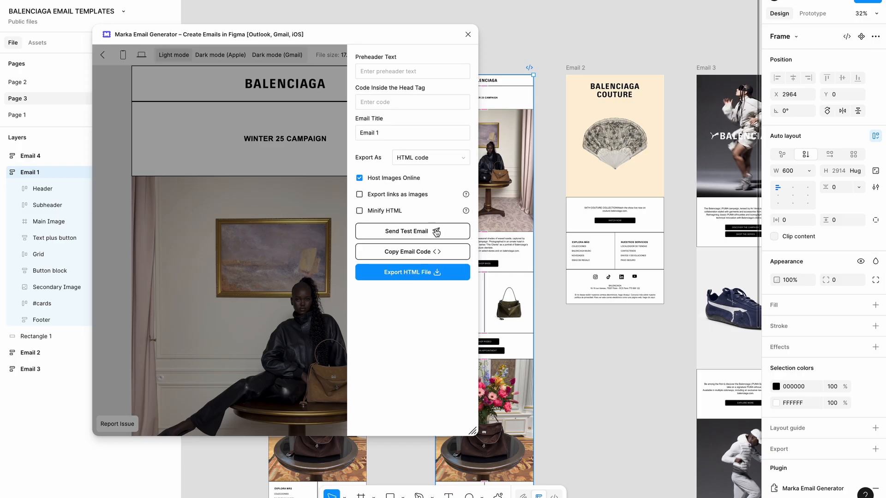
pyautogui.click(468, 34)
pyautogui.click(531, 27)
pyautogui.scroll(-1, 425, 93)
pyautogui.hscroll(-1, 425, 93)
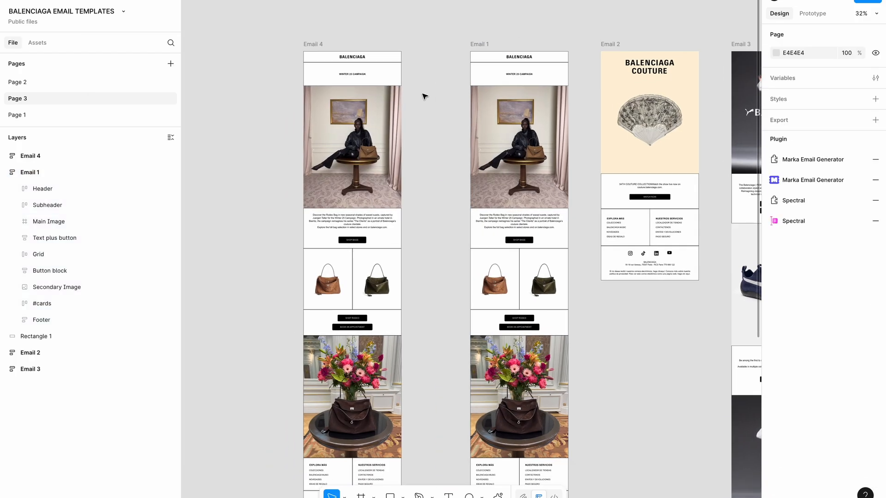
# Delete Email 4 and replace it with an Email 1 copy ungrouped into nine sections
pyautogui.click(322, 44)
pyautogui.press('Delete')
pyautogui.hotkey('ctrl', '\\')
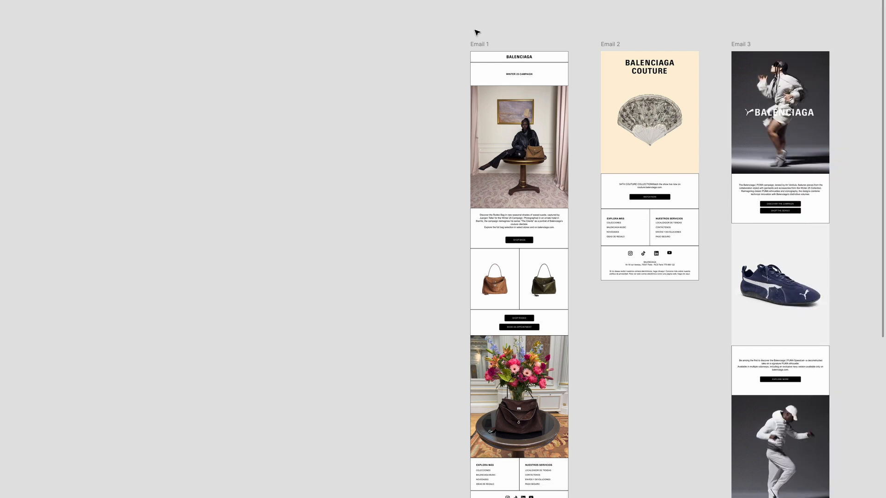
pyautogui.click(480, 50)
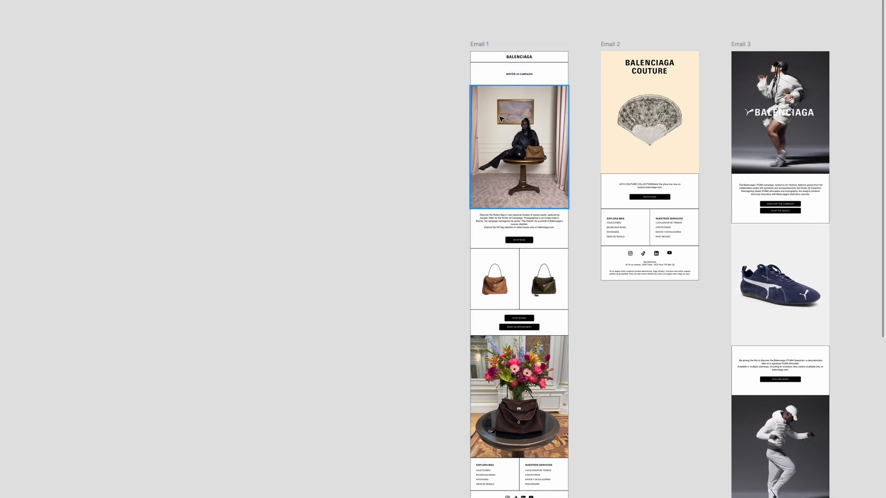
pyautogui.scroll(-3, 501, 119)
pyautogui.hscroll(-1, 502, 119)
pyautogui.scroll(3, 501, 119)
pyautogui.hscroll(-2, 501, 119)
pyautogui.click(546, 26)
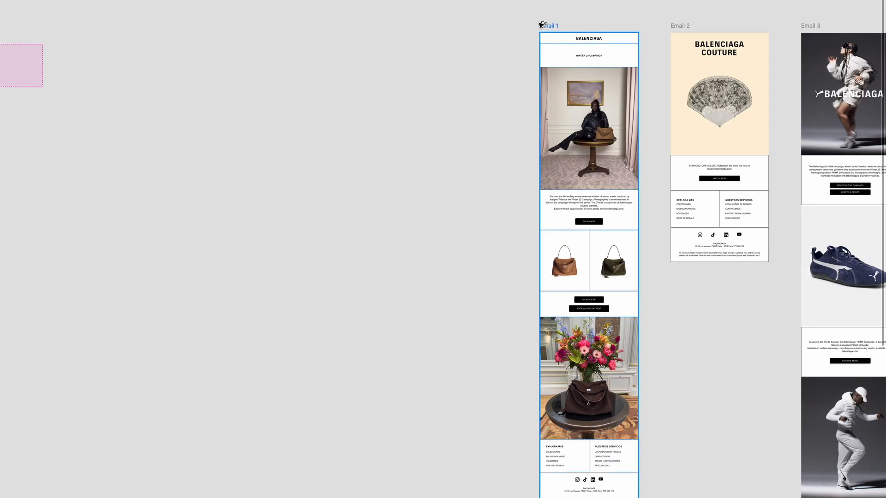
pyautogui.moveTo(546, 26); pyautogui.dragTo(350, 26)
pyautogui.hotkey('ctrl', 'shift', 'g')
# Increase the spacing between the nine sections to 32
pyautogui.hotkey('ctrl', '\\')
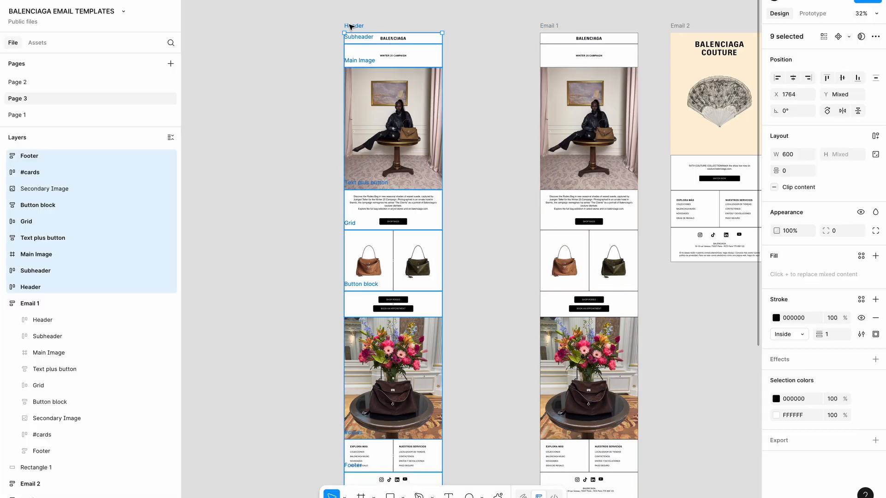
pyautogui.click(786, 171)
pyautogui.hotkey('shift', 'Up')
pyautogui.hotkey('shift', 'Up')
pyautogui.hotkey('shift', 'Up')
pyautogui.hotkey('shift', 'Up')
pyautogui.hotkey('shift', 'Up')
pyautogui.hotkey('shift', 'Up')
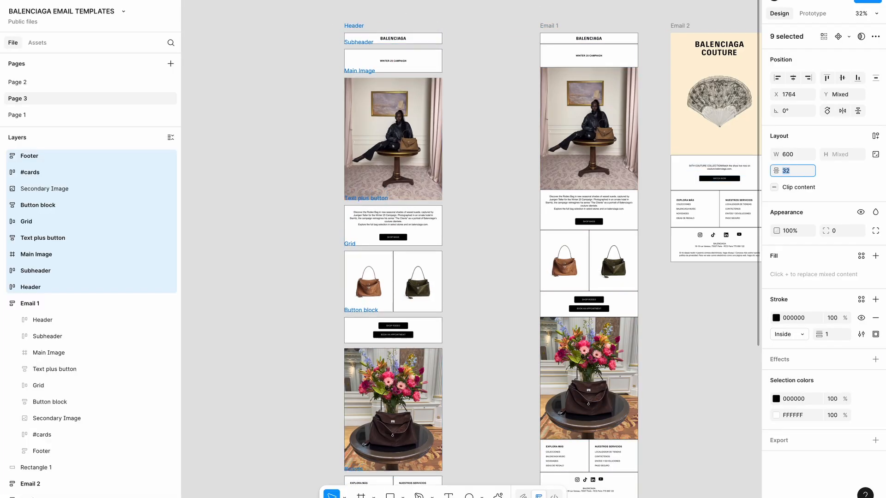
pyautogui.hotkey('ctrl', '\\')
pyautogui.click(490, 196)
# Draw an empty frame to the left of the Header section
pyautogui.hscroll(-2, 490, 197)
pyautogui.scroll(1, 489, 197)
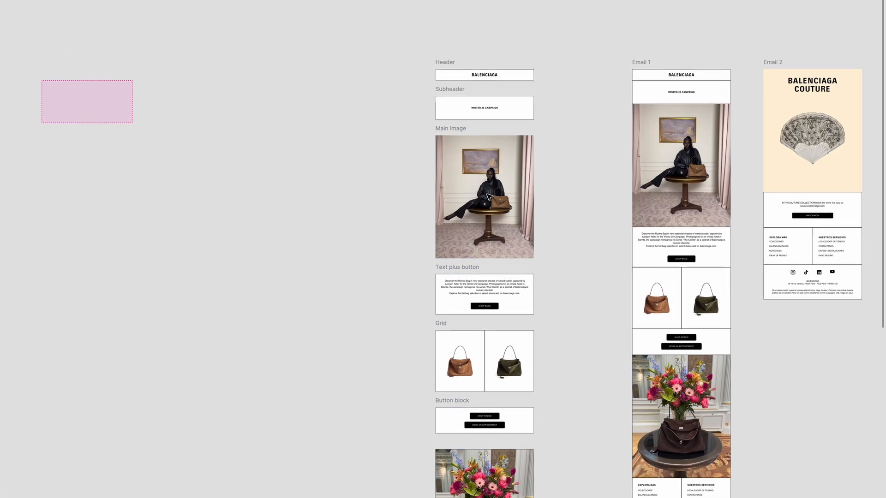
pyautogui.scroll(3, 489, 198)
pyautogui.scroll(2, 490, 197)
pyautogui.hscroll(-1, 489, 197)
pyautogui.moveTo(479, 112); pyautogui.dragTo(294, 112)
pyautogui.press('Delete')
pyautogui.scroll(2, 423, 164)
pyautogui.press('f')
pyautogui.moveTo(212, 98); pyautogui.dragTo(432, 122)
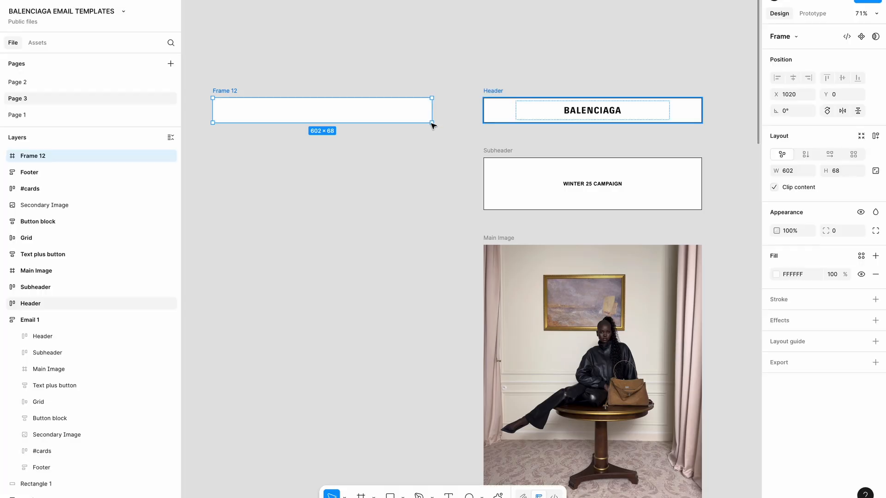
# Set the new frame's width to 600, align it with the Header, and name it Header
pyautogui.click(804, 171)
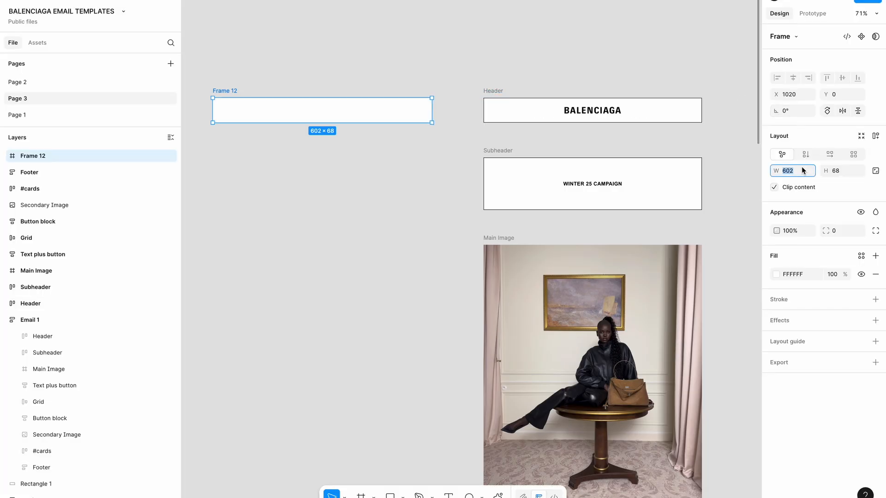
pyautogui.write('6')
pyautogui.press('Return')
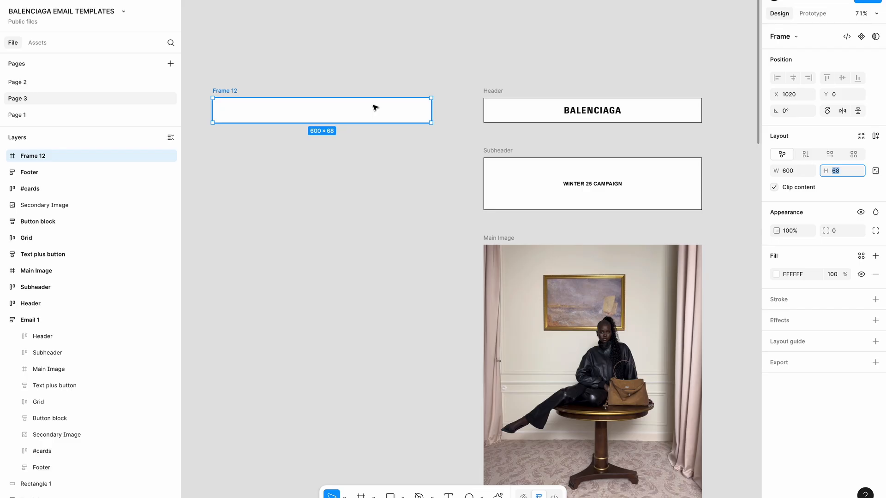
pyautogui.moveTo(373, 106); pyautogui.dragTo(372, 105)
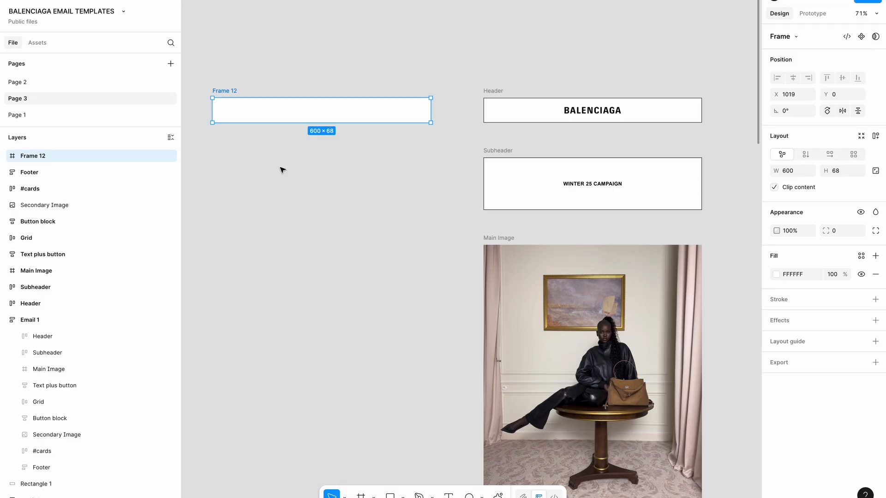
pyautogui.click(267, 158)
pyautogui.hscroll(-1, 295, 159)
pyautogui.moveTo(398, 124); pyautogui.dragTo(402, 124)
pyautogui.press('super+r')
pyautogui.write('P')
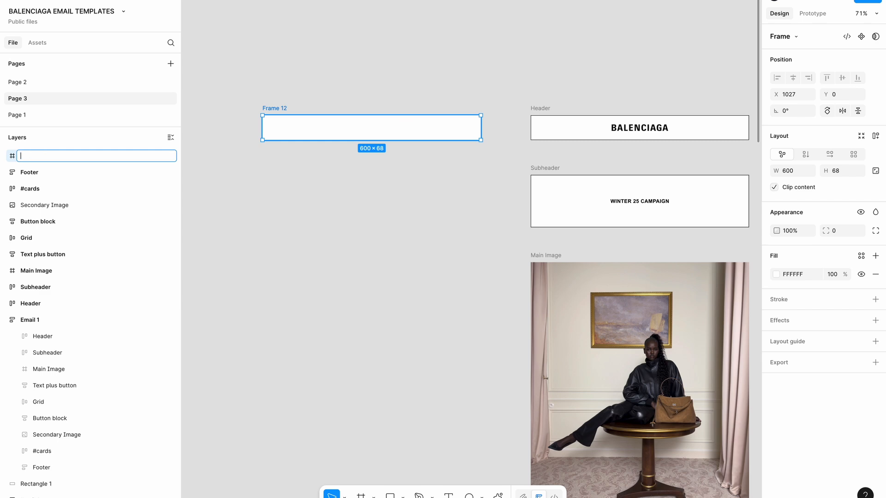
pyautogui.press('Return')
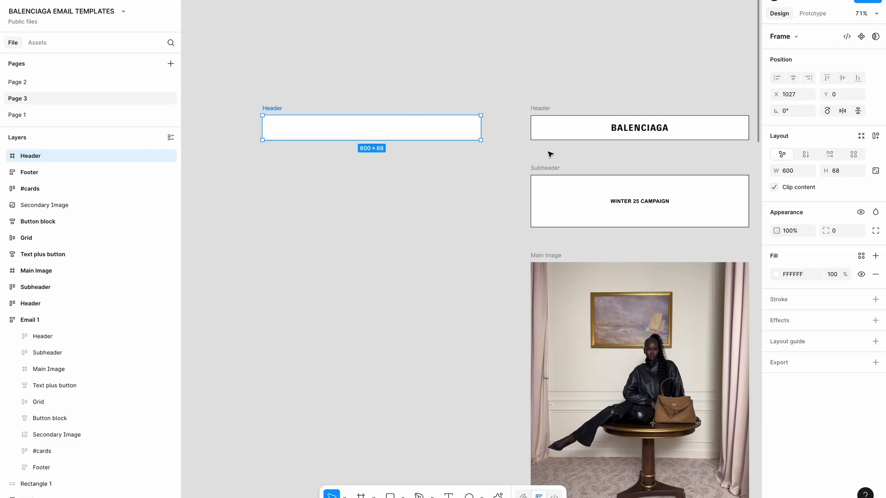
# Copy the BALENCIAGA logo image into the new Header frame
pyautogui.click(625, 131)
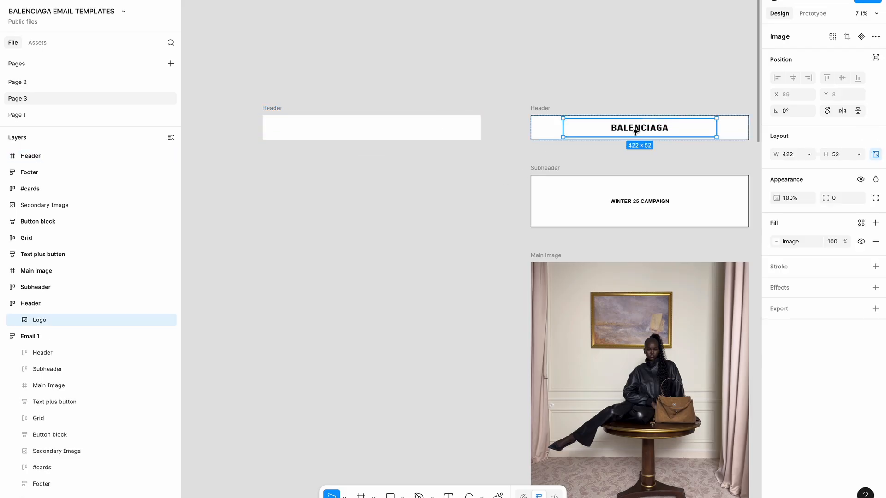
pyautogui.click(625, 132)
pyautogui.moveTo(642, 127); pyautogui.dragTo(381, 135)
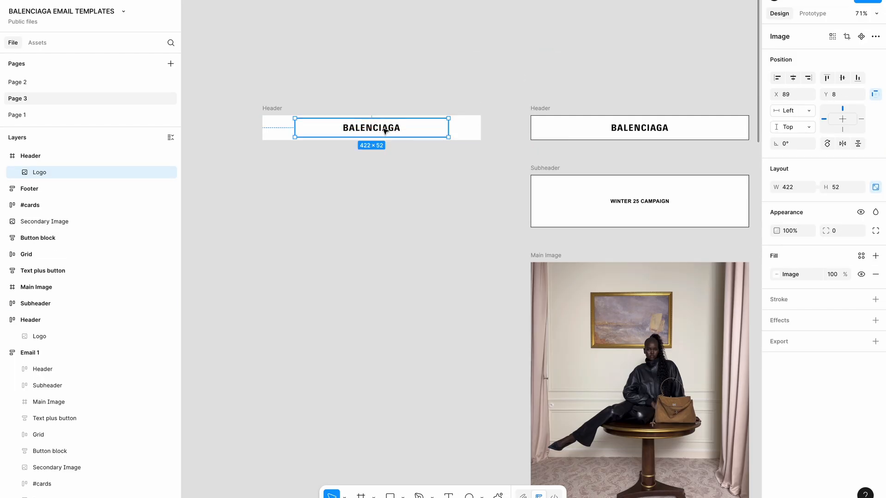
pyautogui.click(272, 109)
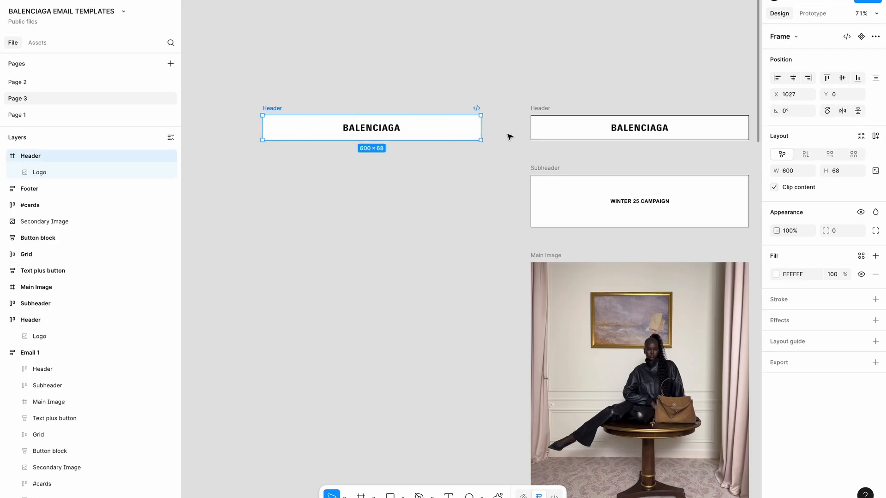
pyautogui.press('F2')
# Add auto layout to the Header frame and set its horizontal padding to 8
pyautogui.click(880, 138)
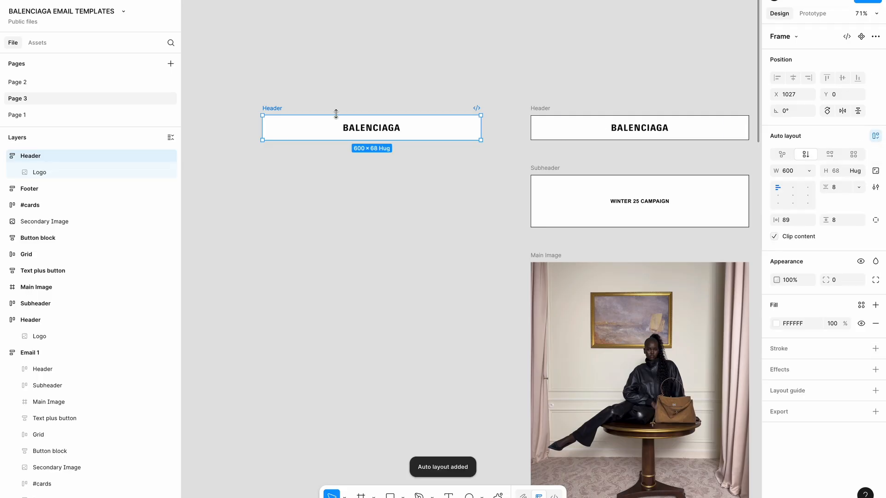
pyautogui.hscroll(-3, 336, 116)
pyautogui.scroll(3, 336, 117)
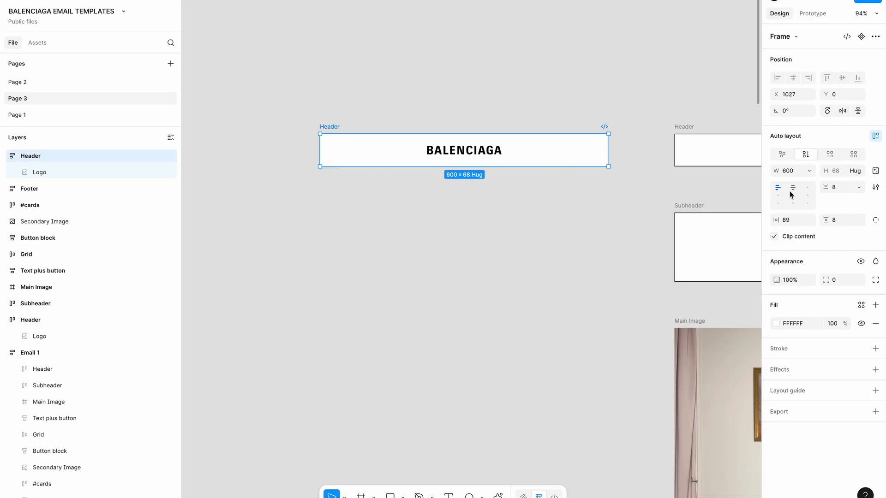
pyautogui.click(475, 150)
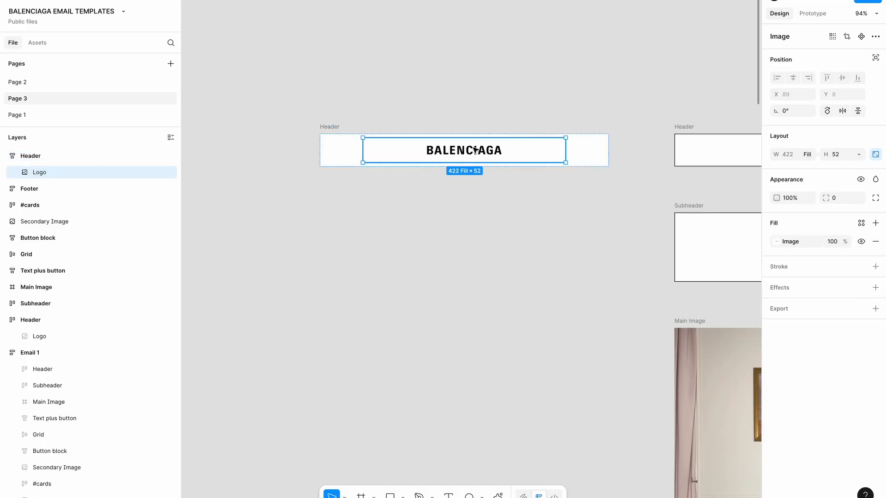
pyautogui.click(335, 126)
pyautogui.click(803, 225)
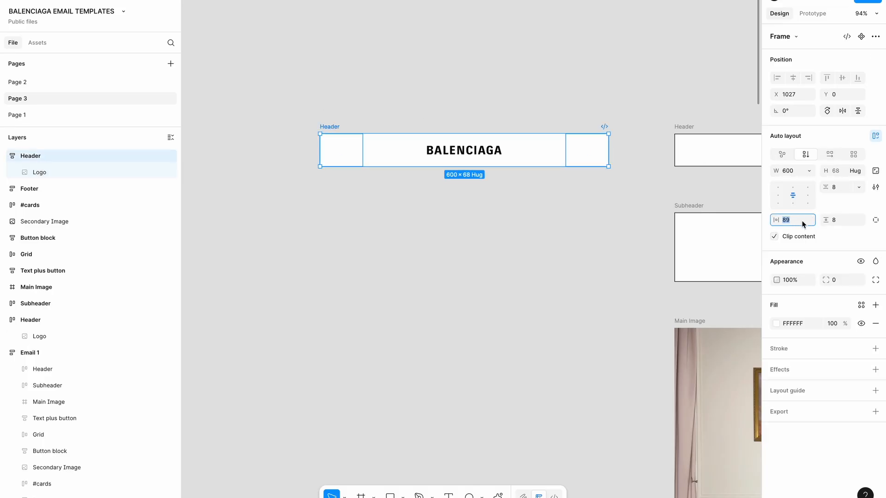
pyautogui.write('8')
pyautogui.press('Tab')
# Give the BALENCIAGA logo a fixed width and shrink it to about 436 wide
pyautogui.click(485, 166)
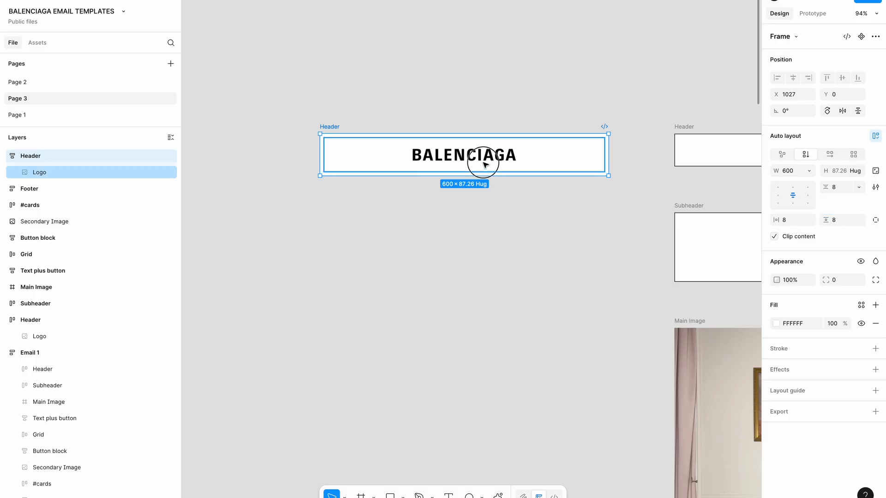
pyautogui.click(812, 162)
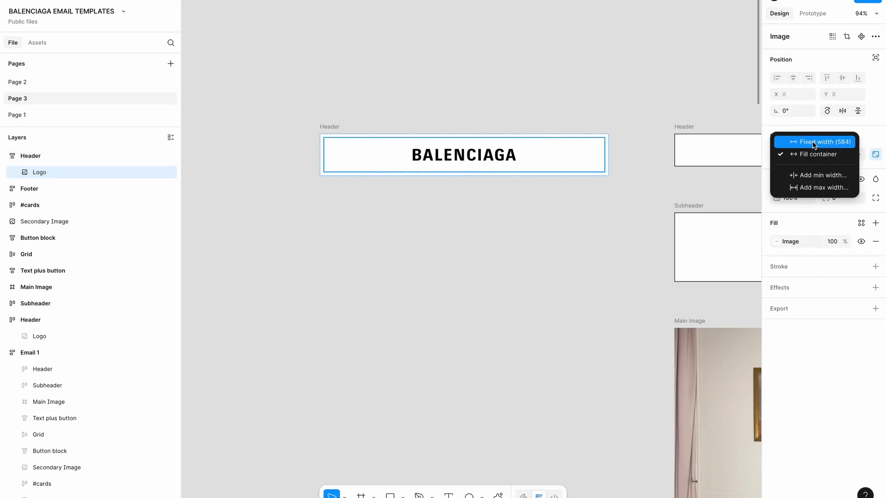
pyautogui.click(814, 142)
pyautogui.moveTo(606, 150); pyautogui.dragTo(566, 151)
pyautogui.click(561, 201)
# Add a black stroke of 1 to the Header frame
pyautogui.click(361, 133)
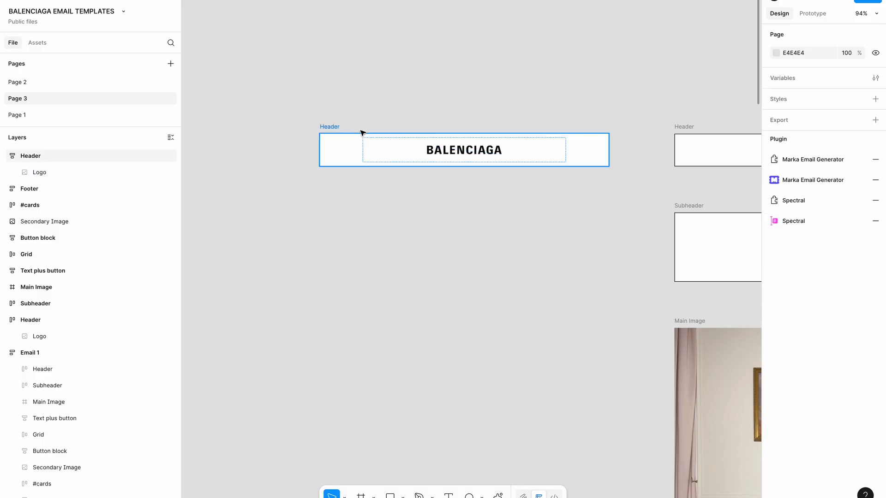
pyautogui.scroll(-3, 353, 130)
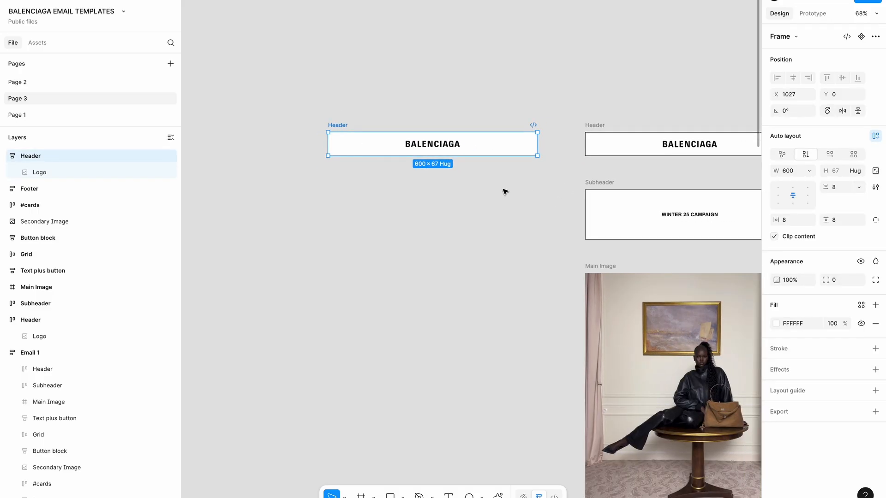
pyautogui.scroll(3, 505, 191)
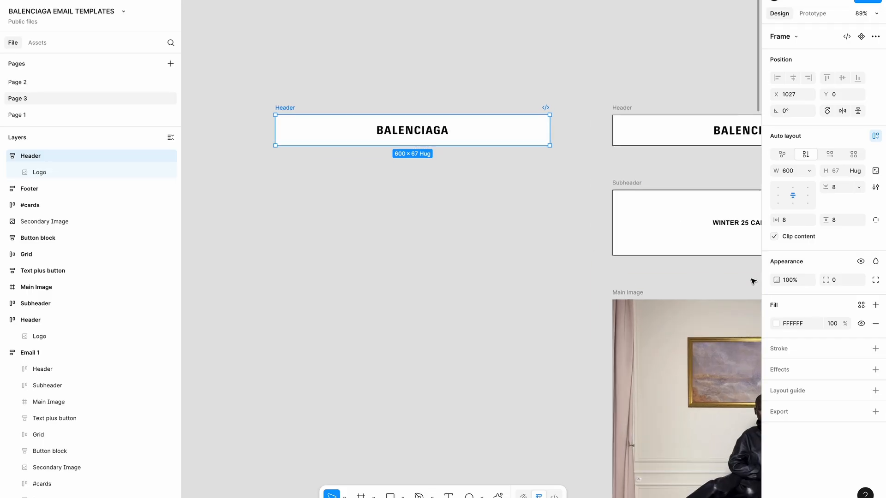
pyautogui.click(874, 349)
pyautogui.click(506, 232)
pyautogui.hscroll(3, 501, 224)
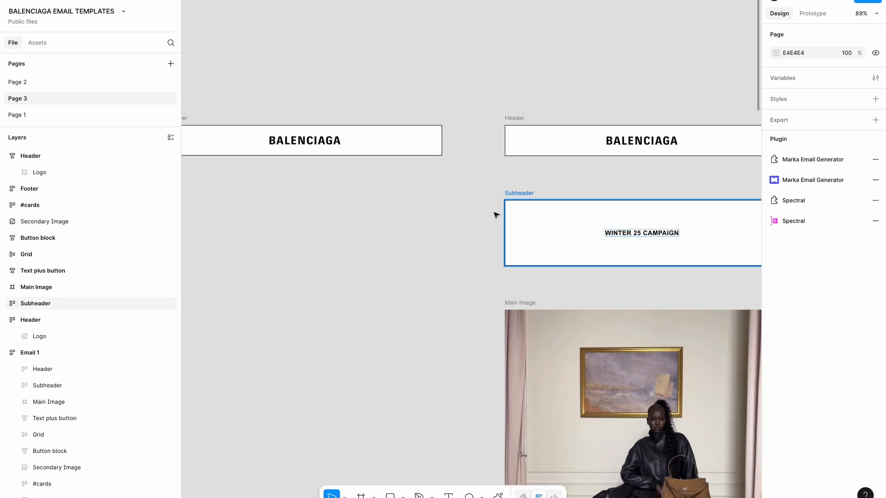
pyautogui.hscroll(-3, 254, 115)
pyautogui.click(249, 126)
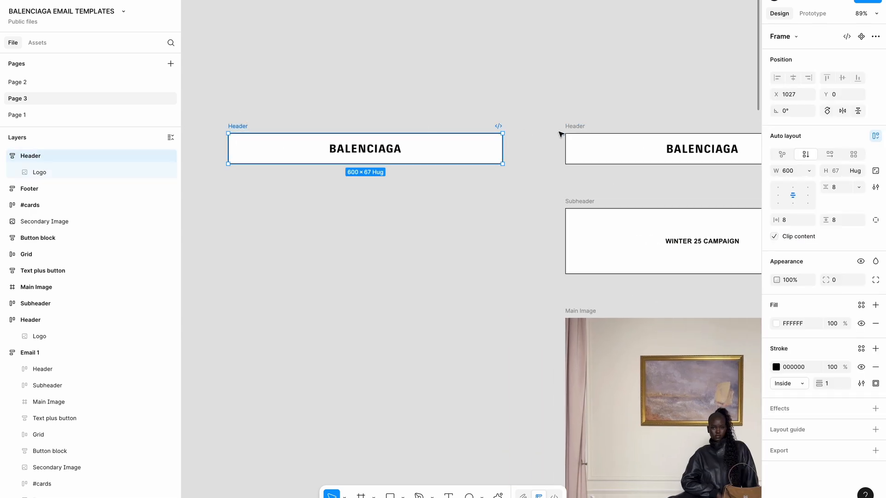
pyautogui.click(472, 220)
pyautogui.scroll(-2, 473, 220)
pyautogui.hscroll(-2, 473, 220)
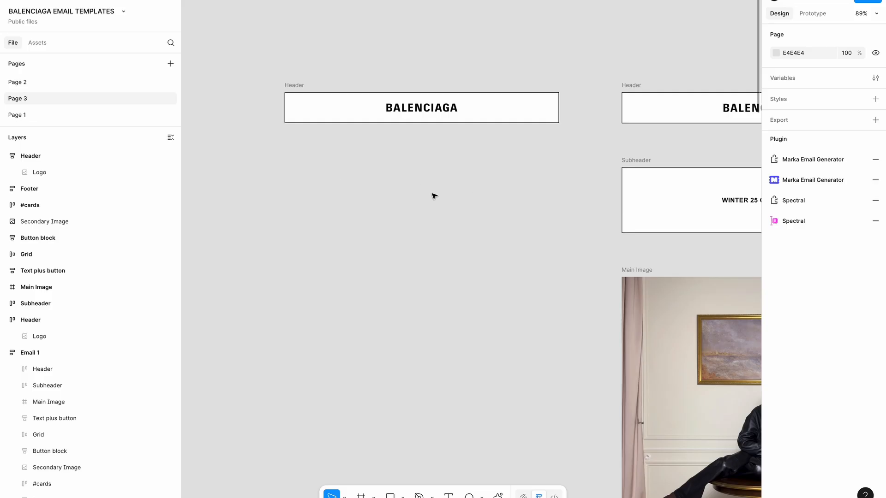
pyautogui.scroll(-3, 329, 188)
# Draw a 600-wide frame below the Header and name it Subheader
pyautogui.scroll(1, 329, 188)
pyautogui.press('f')
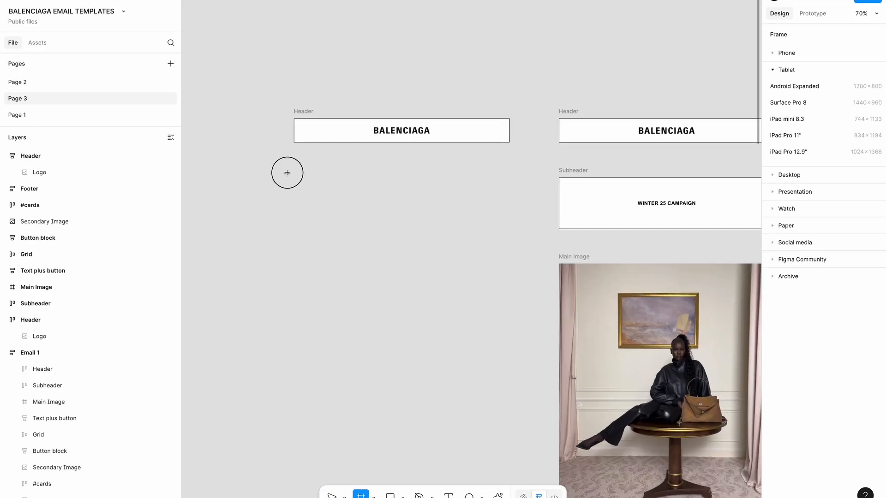
pyautogui.moveTo(287, 172); pyautogui.dragTo(508, 227)
pyautogui.moveTo(427, 198); pyautogui.dragTo(435, 198)
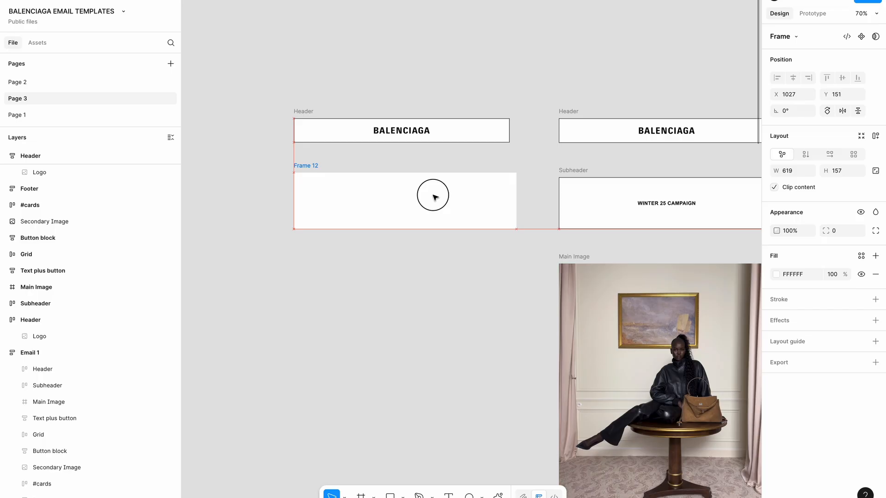
pyautogui.moveTo(516, 203); pyautogui.dragTo(510, 202)
pyautogui.hotkey('ctrl', 'r')
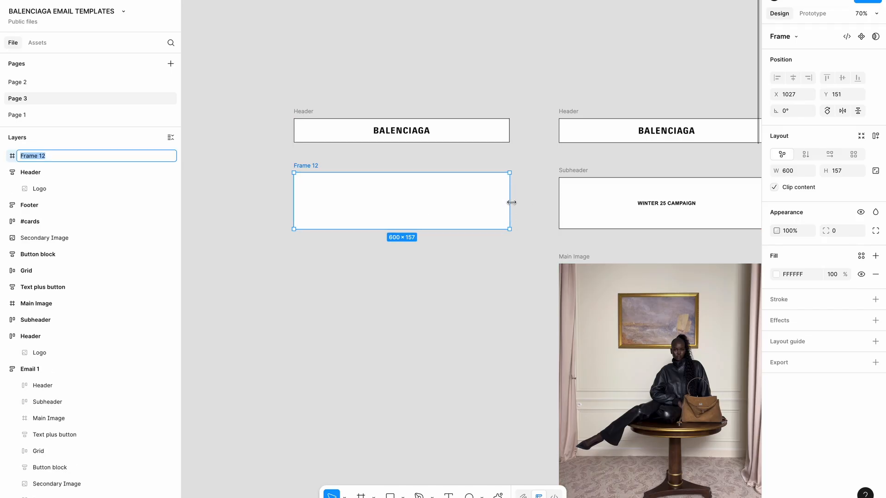
pyautogui.write('H')
pyautogui.write('ubheader')
pyautogui.press('Return')
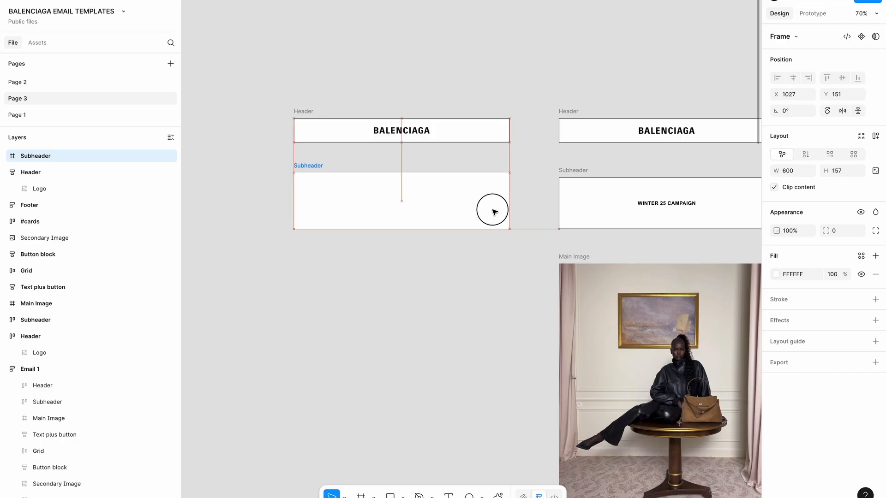
# Add auto layout to Subheader and copy the WINTER 25 CAMPAIGN title into it
pyautogui.click(875, 136)
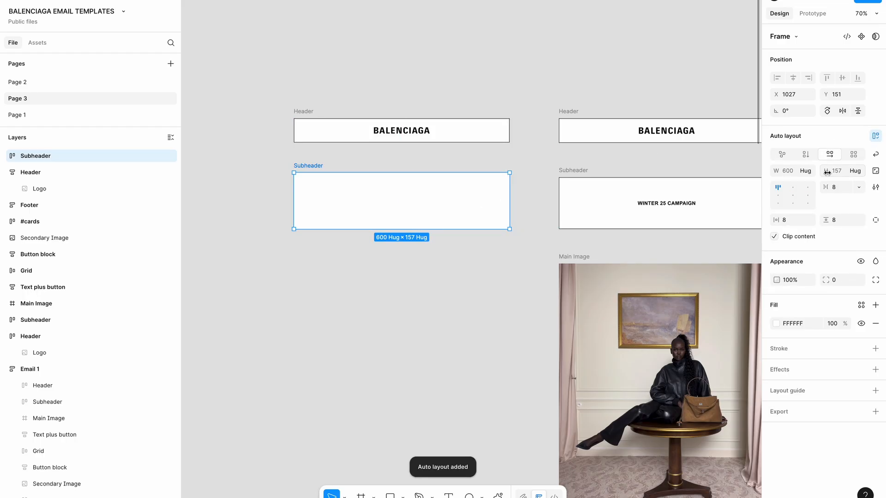
pyautogui.click(665, 205)
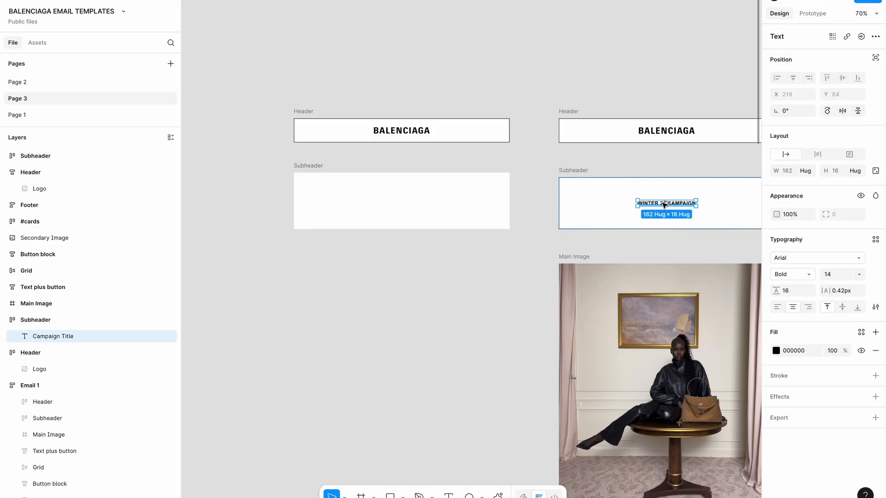
pyautogui.moveTo(664, 205); pyautogui.dragTo(399, 209)
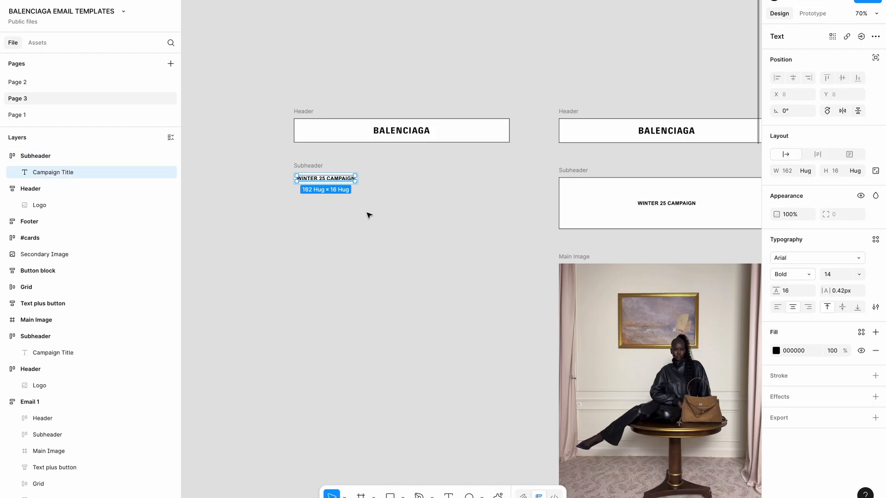
pyautogui.click(313, 168)
pyautogui.moveTo(360, 178); pyautogui.dragTo(509, 178)
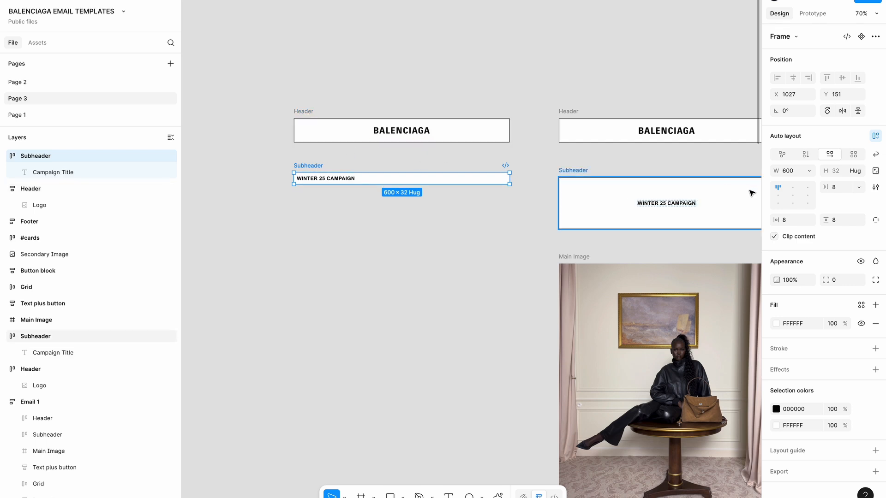
# Centre the title and set the Subheader's vertical padding to 64
pyautogui.click(793, 196)
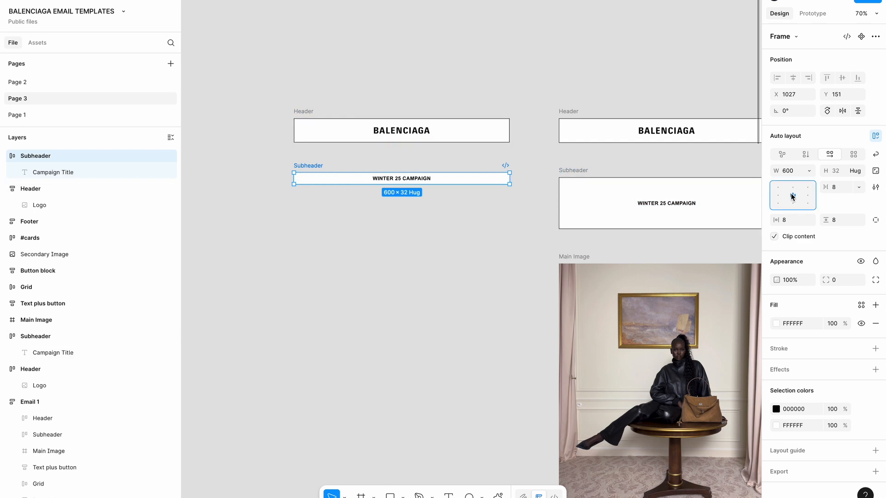
pyautogui.click(664, 204)
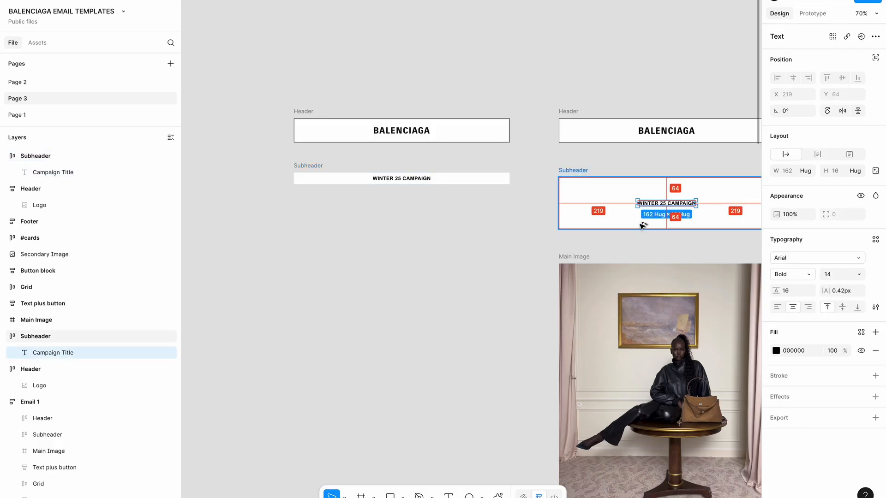
pyautogui.click(309, 165)
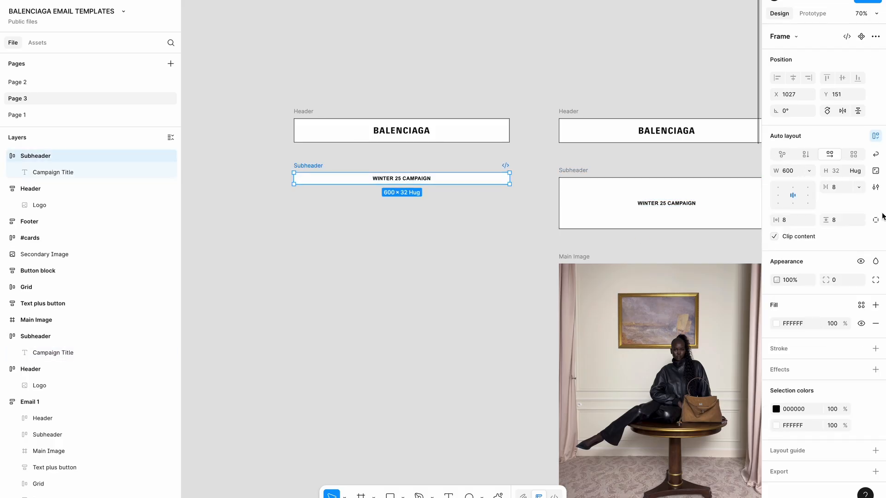
pyautogui.click(846, 221)
pyautogui.write('6')
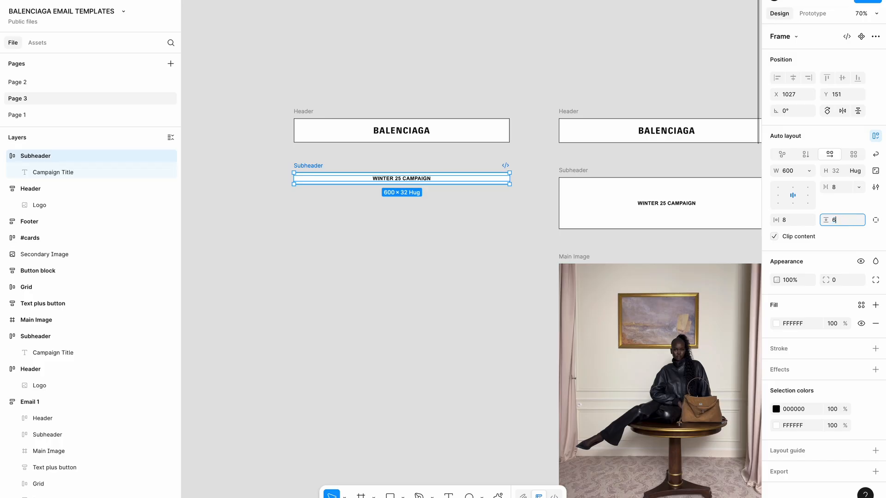
pyautogui.write('4')
pyautogui.press('Return')
pyautogui.click(684, 204)
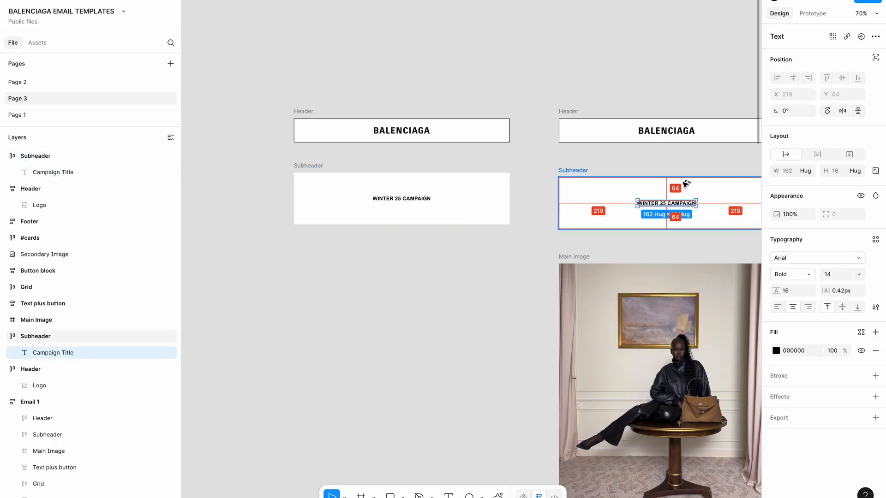
pyautogui.click(411, 316)
pyautogui.click(316, 174)
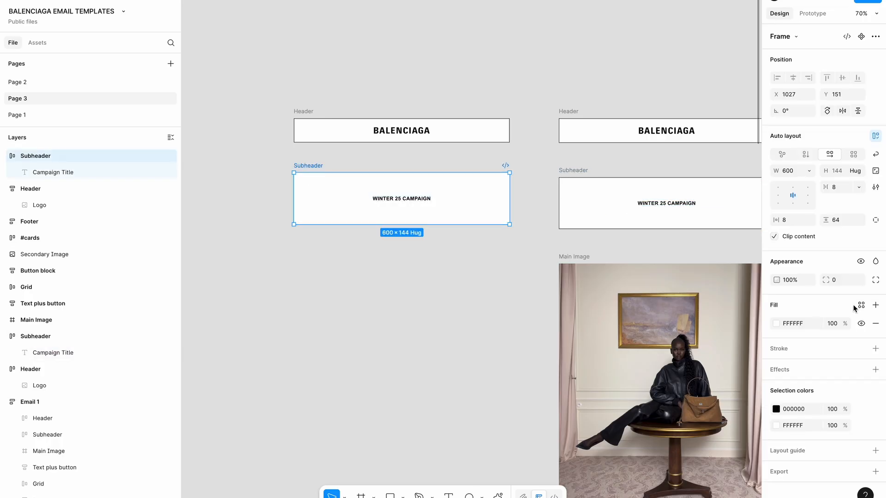
# Add a black outline to the Subheader frame
pyautogui.click(876, 349)
pyautogui.click(776, 366)
pyautogui.click(330, 310)
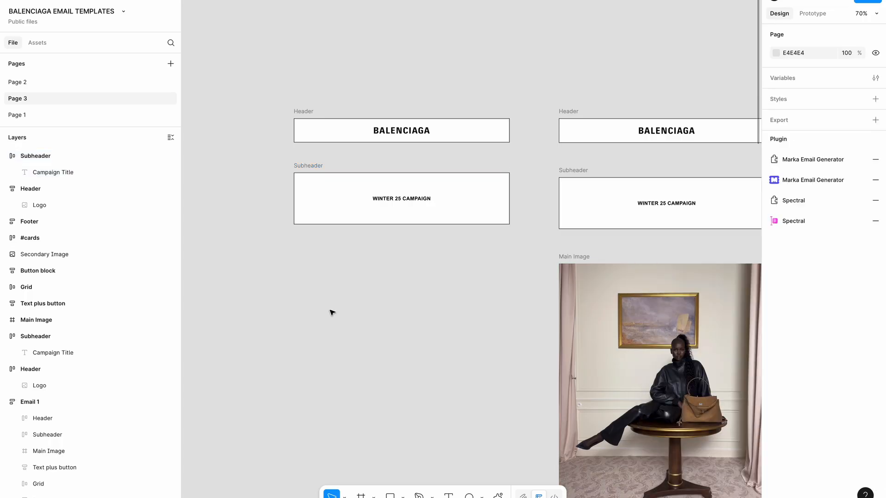
# Make the campaign title fill the Subheader's width and test its wrapping with pasted text
pyautogui.click(404, 200)
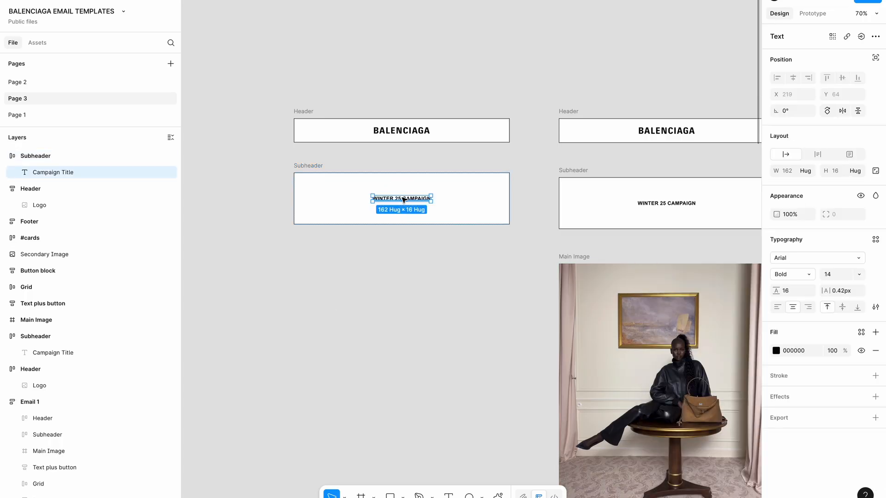
pyautogui.click(805, 171)
pyautogui.click(808, 182)
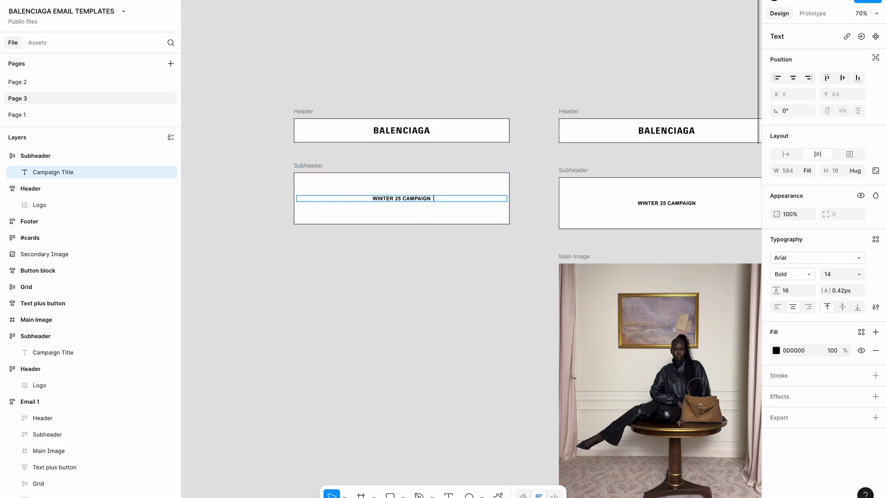
pyautogui.hotkey('ctrl', 'v')
pyautogui.hotkey('ctrl', 'v')
pyautogui.hotkey('ctrl', 'v')
pyautogui.hotkey('ctrl', 'v')
pyautogui.hotkey('ctrl', 'v')
pyautogui.hotkey('ctrl', 'v')
pyautogui.hotkey('ctrl', 'v')
pyautogui.hotkey('ctrl', 'v')
pyautogui.hotkey('ctrl', 'v')
pyautogui.hotkey('ctrl', 'v')
pyautogui.hotkey('ctrl', 'v')
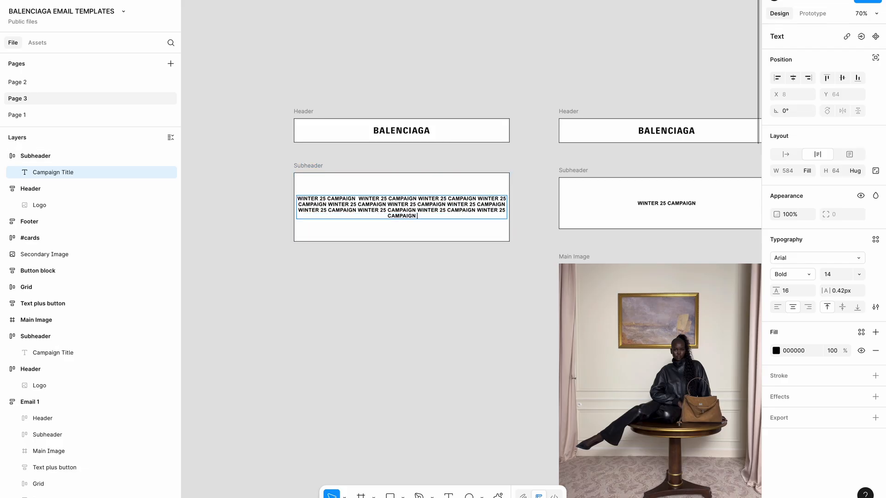
pyautogui.hotkey('ctrl', 'z')
pyautogui.hotkey('ctrl', 'z')
pyautogui.click(300, 166)
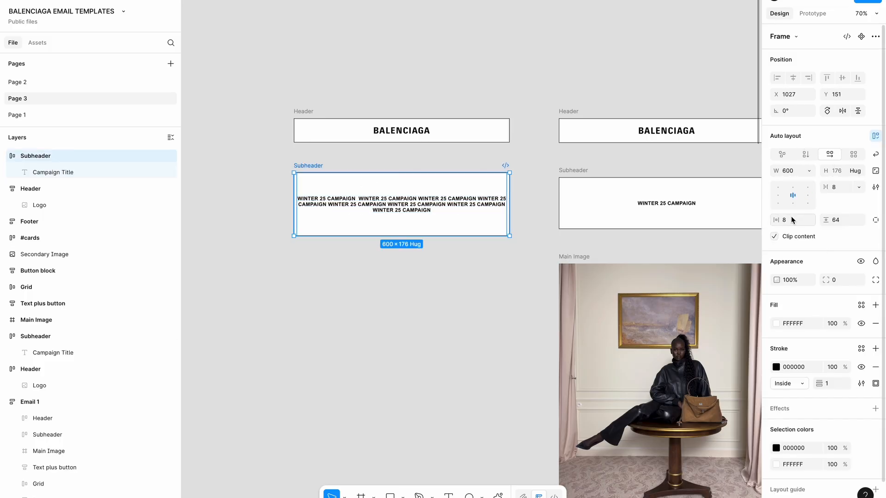
pyautogui.press('Tab')
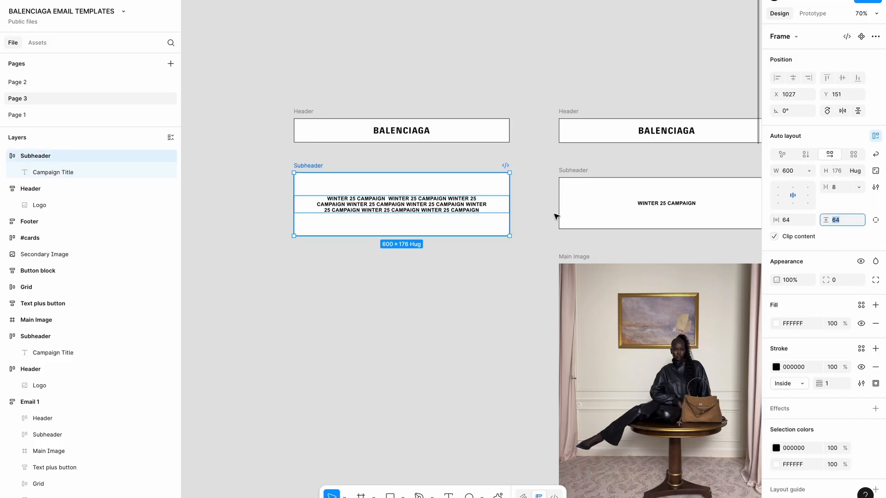
# Delete the repeated words so the title reads WINTER 25 CAMPAIGN once
pyautogui.scroll(3, 428, 201)
pyautogui.doubleClick(429, 202)
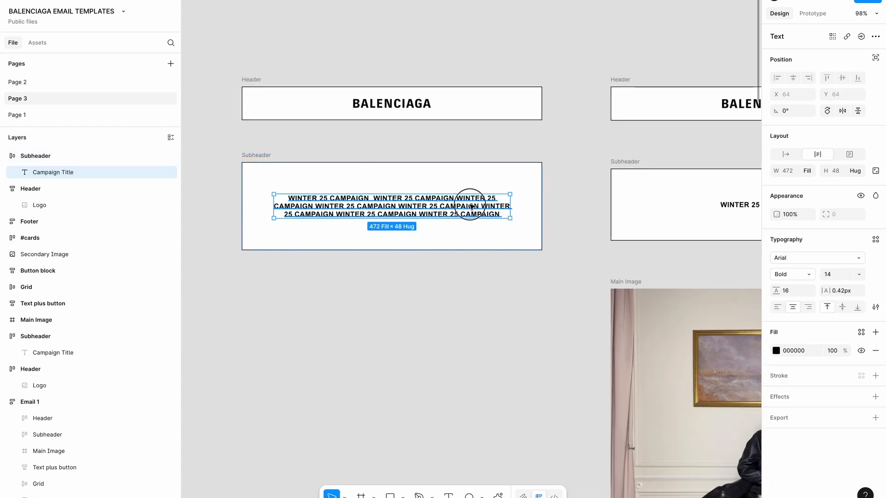
pyautogui.moveTo(369, 197); pyautogui.dragTo(599, 243)
pyautogui.press('BackSpace')
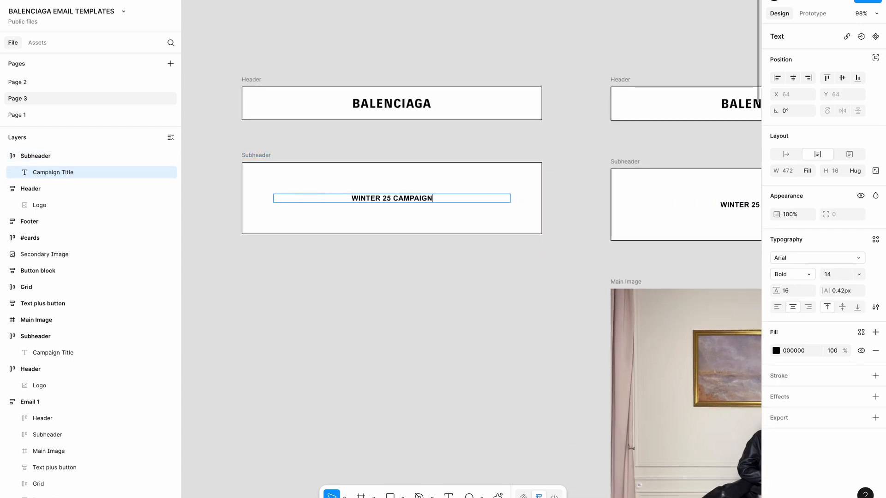
pyautogui.press('Escape')
pyautogui.click(578, 255)
pyautogui.scroll(-4, 459, 297)
# Duplicate the 600×750 Main Image frame under the new Subheader
pyautogui.scroll(-2, 461, 299)
pyautogui.click(572, 214)
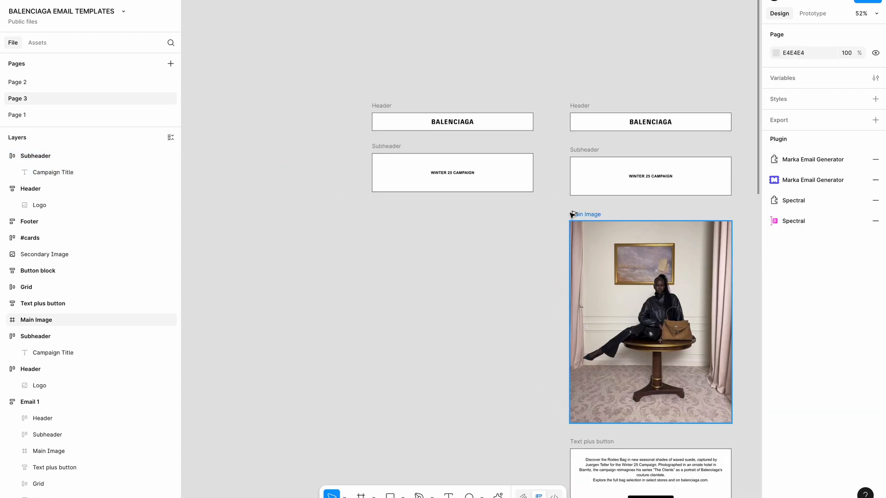
pyautogui.moveTo(648, 283); pyautogui.dragTo(447, 292)
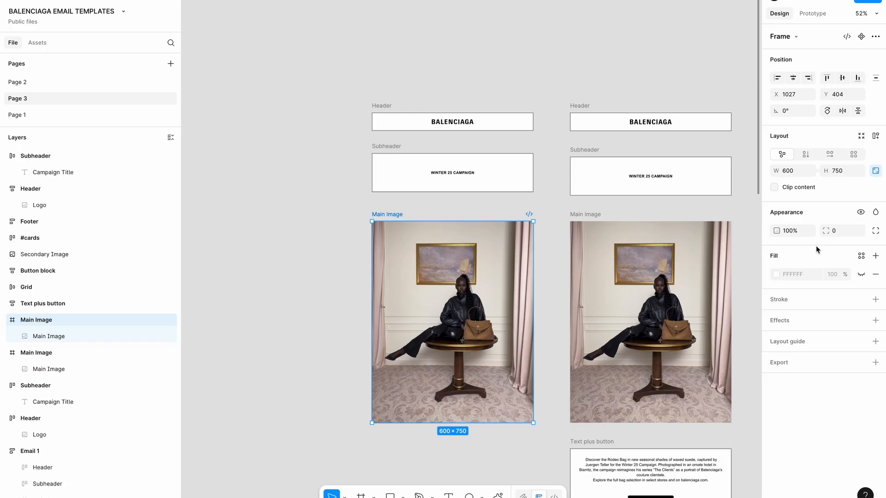
pyautogui.click(531, 305)
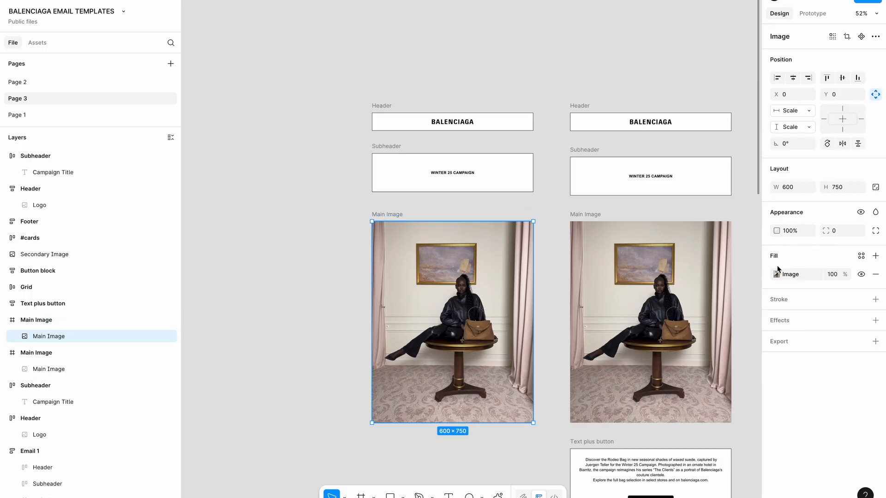
pyautogui.click(328, 322)
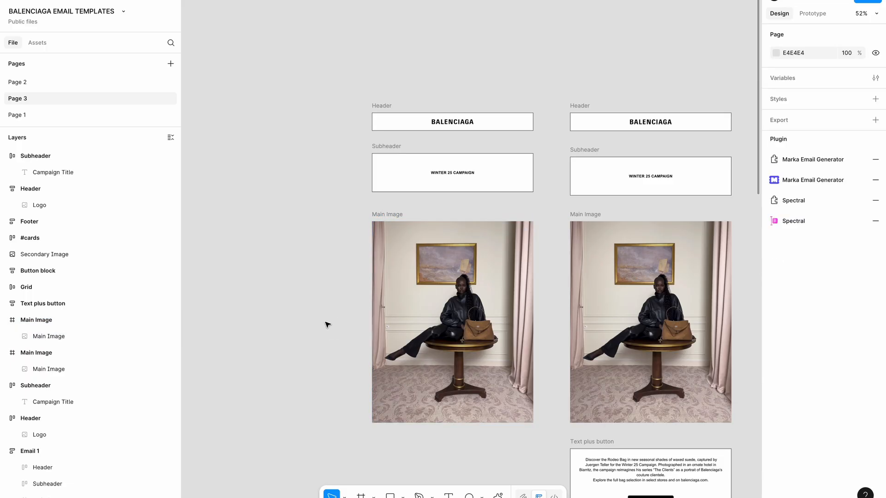
pyautogui.scroll(-3, 328, 323)
pyautogui.scroll(-2, 459, 322)
pyautogui.scroll(2, 459, 322)
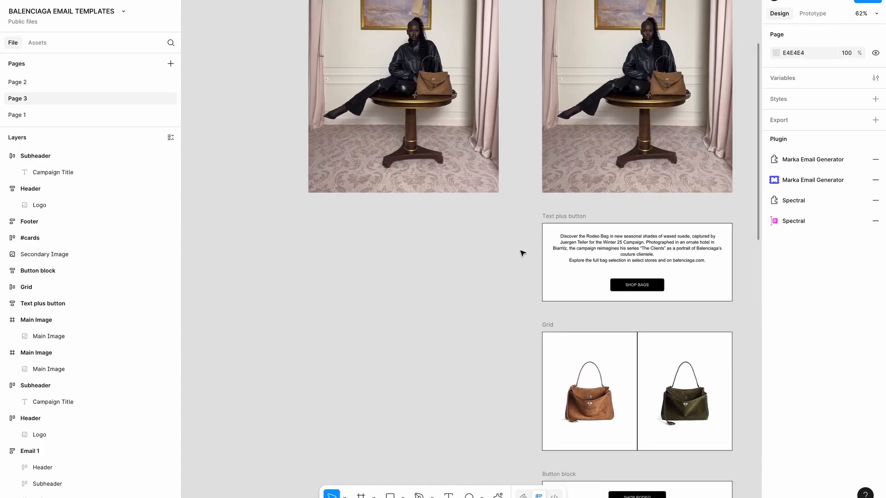
# Draw a frame below the copied image and name it 'Text plus button'
pyautogui.click(607, 247)
pyautogui.click(628, 285)
pyautogui.press('f')
pyautogui.moveTo(309, 228)
pyautogui.mouseDown()
pyautogui.moveTo(594, 336)
pyautogui.moveTo(504, 307)
pyautogui.moveTo(524, 305)
pyautogui.moveTo(501, 282)
pyautogui.mouseUp()
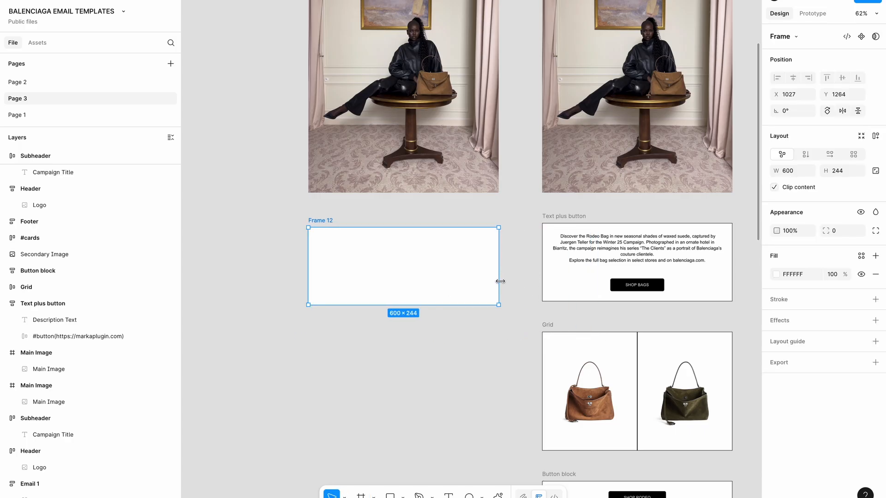
pyautogui.doubleClick(315, 220)
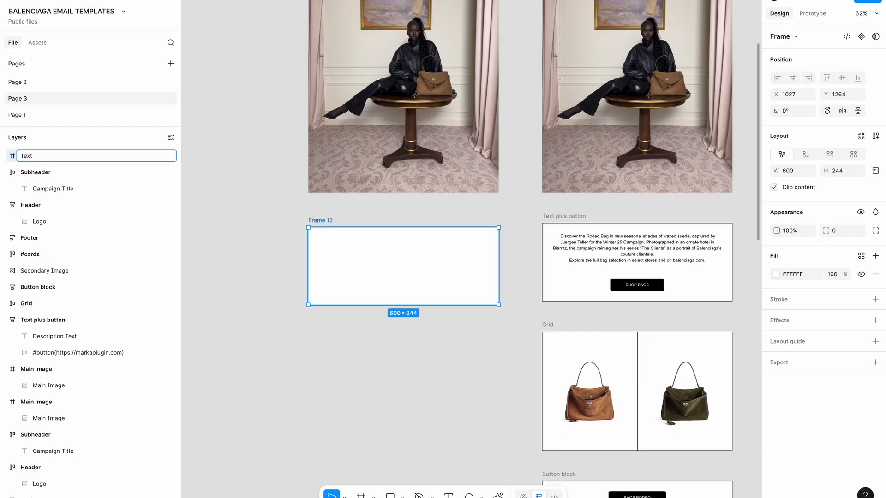
pyautogui.write('Text plus button')
pyautogui.press('Return')
# Copy the Rodeo Bag description text into the new Text plus button frame
pyautogui.click(336, 330)
pyautogui.click(589, 263)
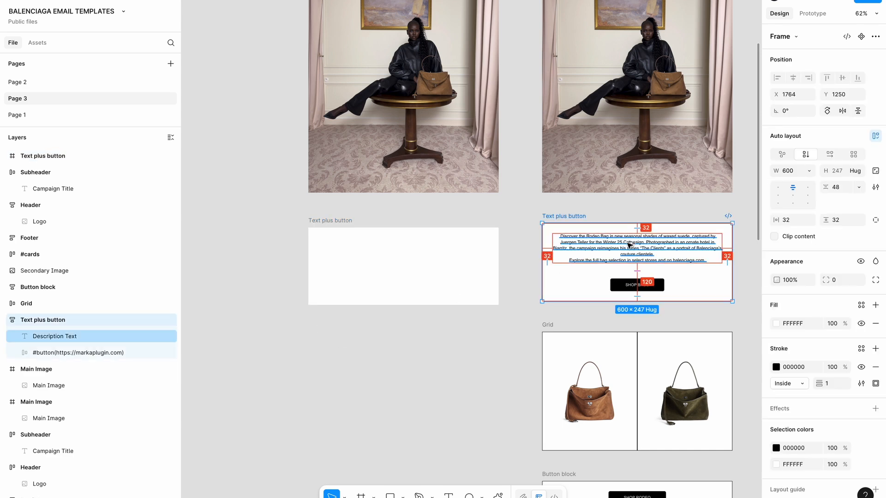
pyautogui.moveTo(629, 245); pyautogui.dragTo(392, 256)
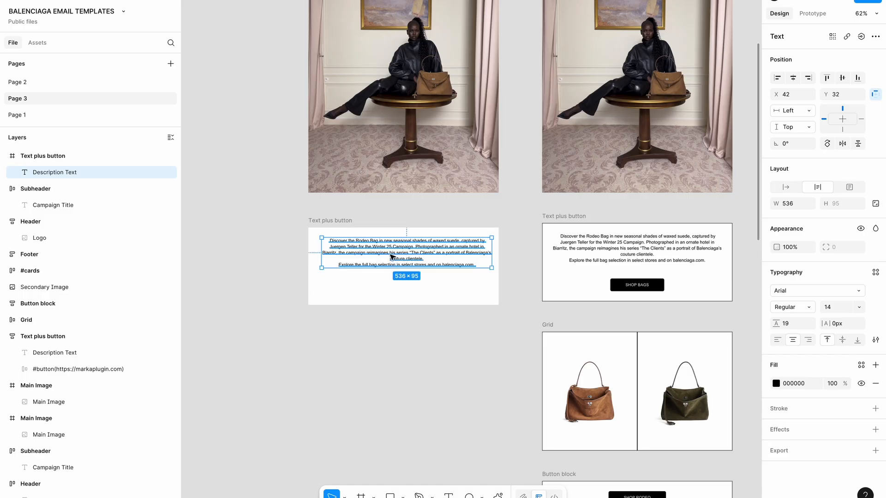
pyautogui.press('Escape')
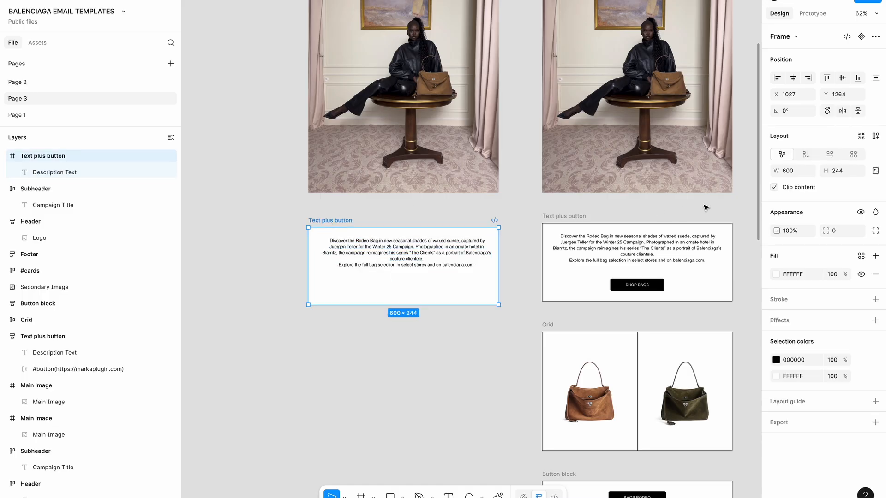
# Add auto layout to the new Text plus button frame with 32 gap and 32 padding
pyautogui.click(875, 137)
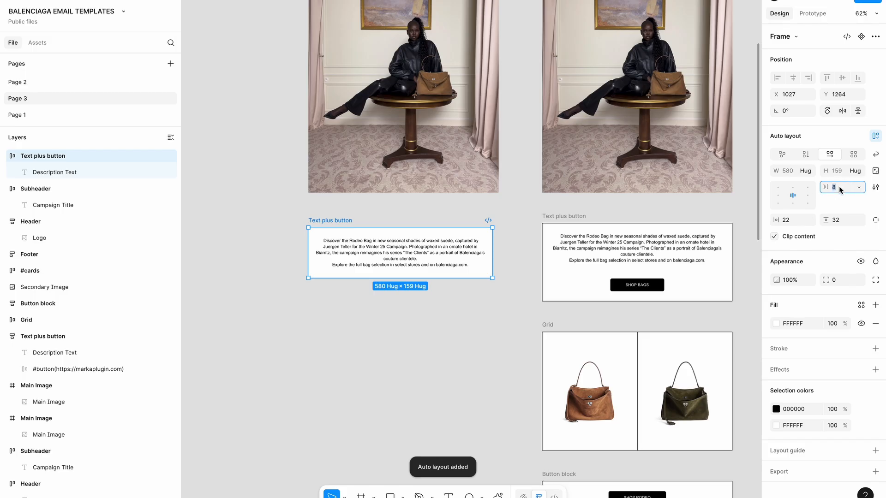
pyautogui.write('32')
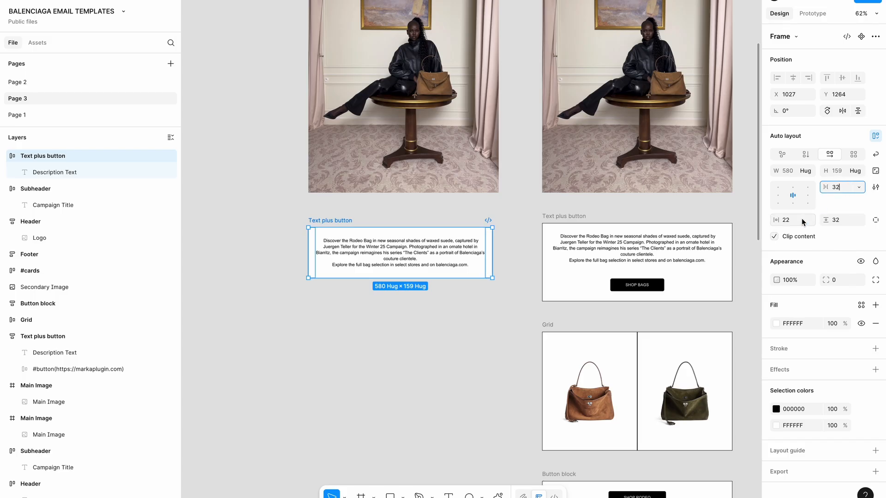
pyautogui.press('Tab')
pyautogui.write('3')
pyautogui.click(847, 222)
pyautogui.write('32')
pyautogui.press('Tab')
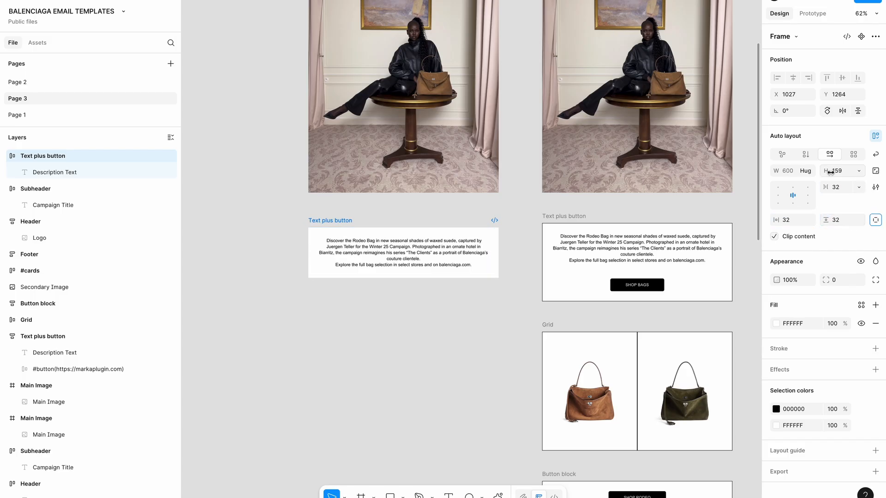
# Make the description text Fill container and keep the frame at a fixed 600 width
pyautogui.click(409, 247)
pyautogui.click(810, 170)
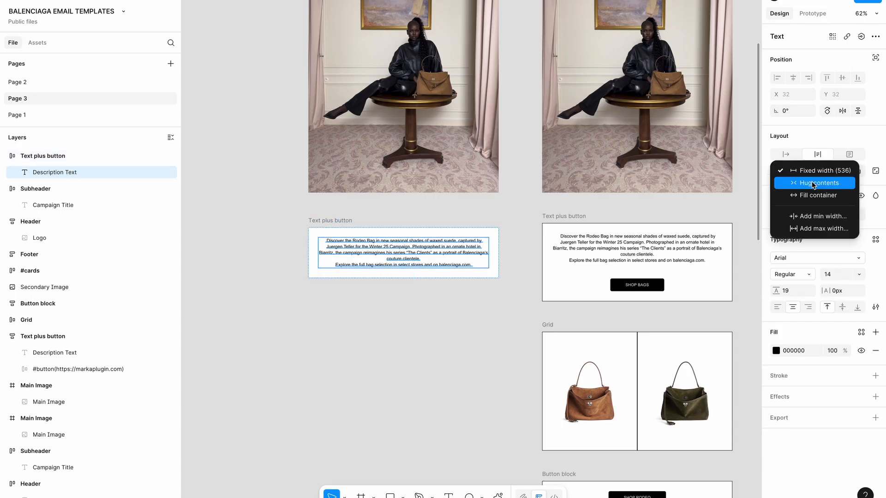
pyautogui.click(809, 192)
pyautogui.click(317, 220)
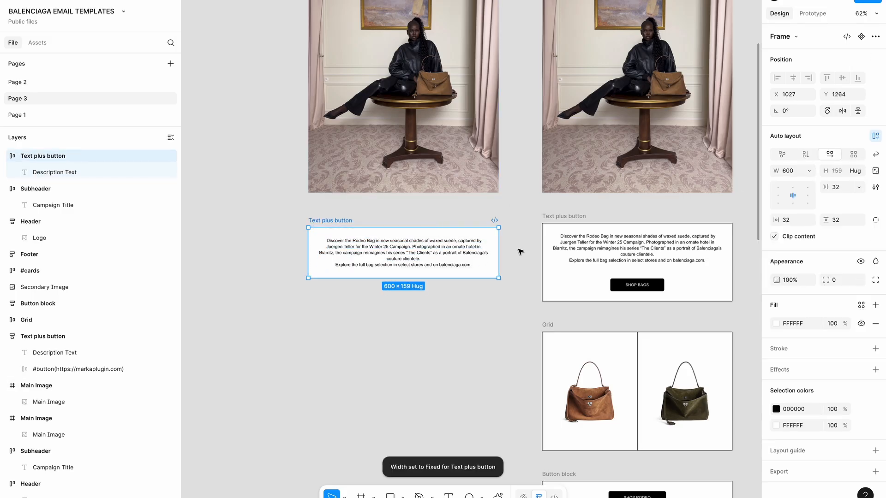
pyautogui.moveTo(499, 249); pyautogui.dragTo(501, 251)
pyautogui.scroll(3, 494, 211)
pyautogui.scroll(-2, 494, 211)
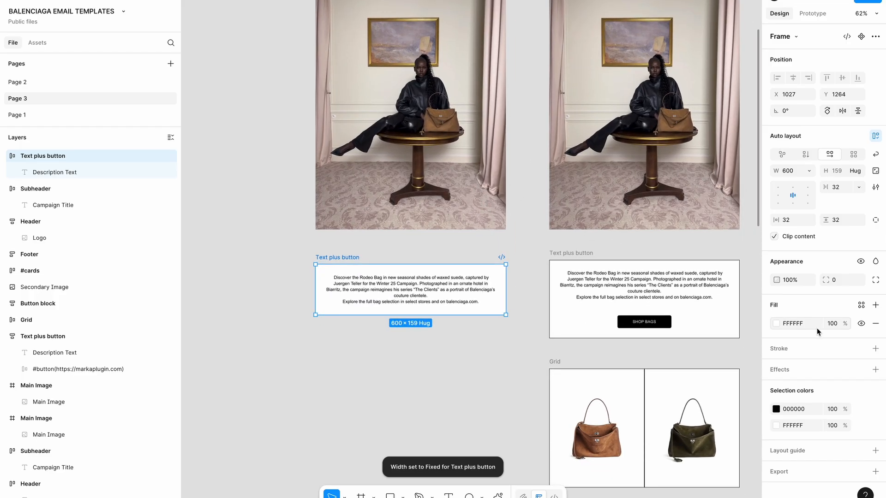
# Give the Text plus button frame a thin black outline
pyautogui.click(875, 350)
pyautogui.click(405, 378)
pyautogui.scroll(2, 411, 390)
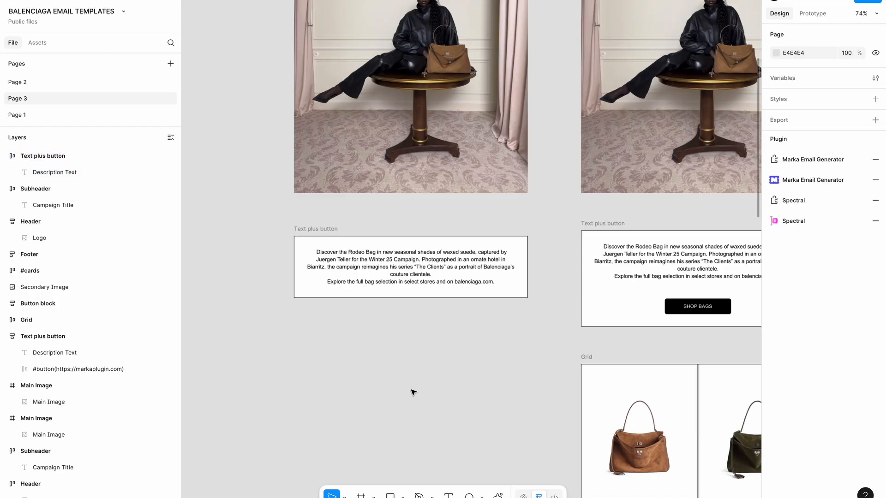
pyautogui.scroll(1, 411, 393)
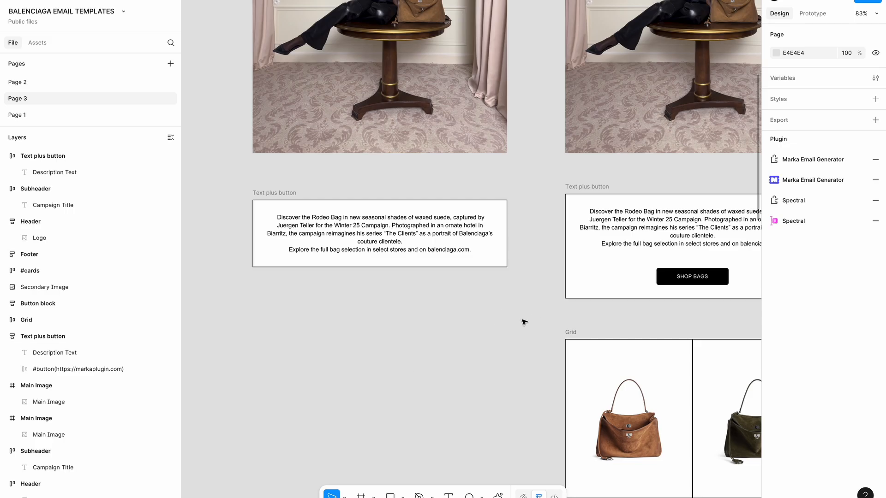
pyautogui.hscroll(-2, 524, 322)
pyautogui.scroll(-1, 524, 321)
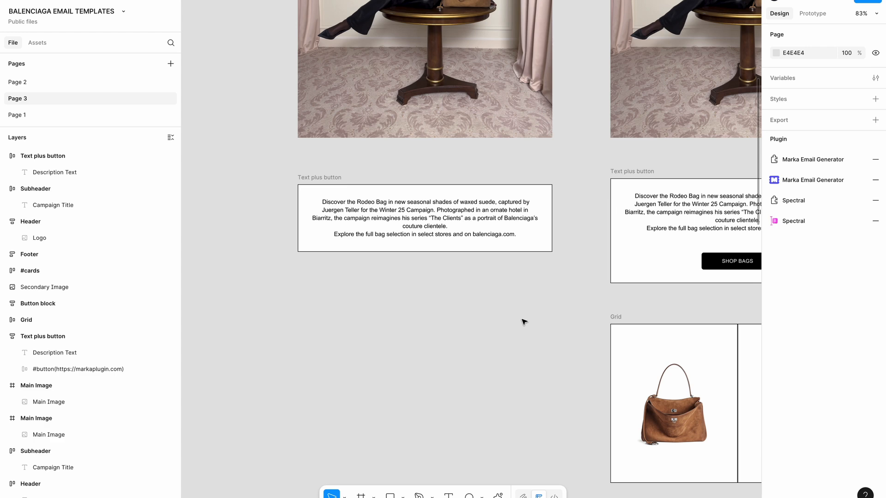
pyautogui.scroll(-2, 524, 322)
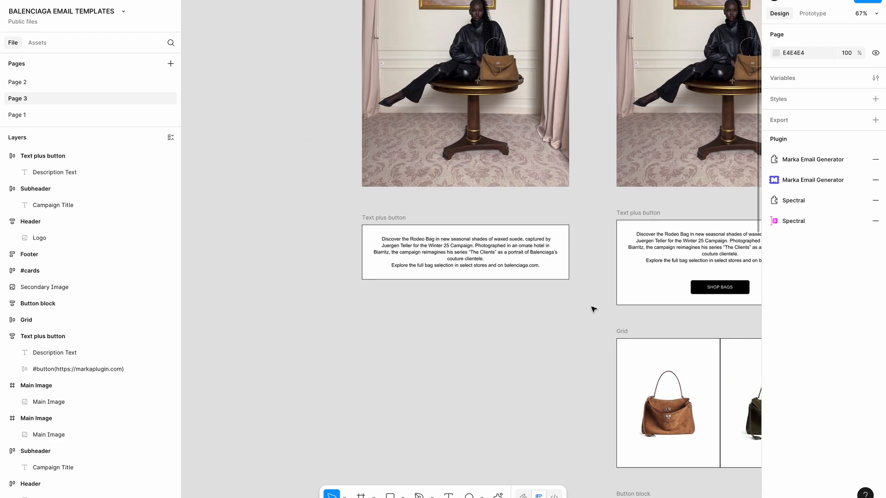
# Drag Marka Email Generator's Products template onto the canvas beside the email frames
pyautogui.click(808, 184)
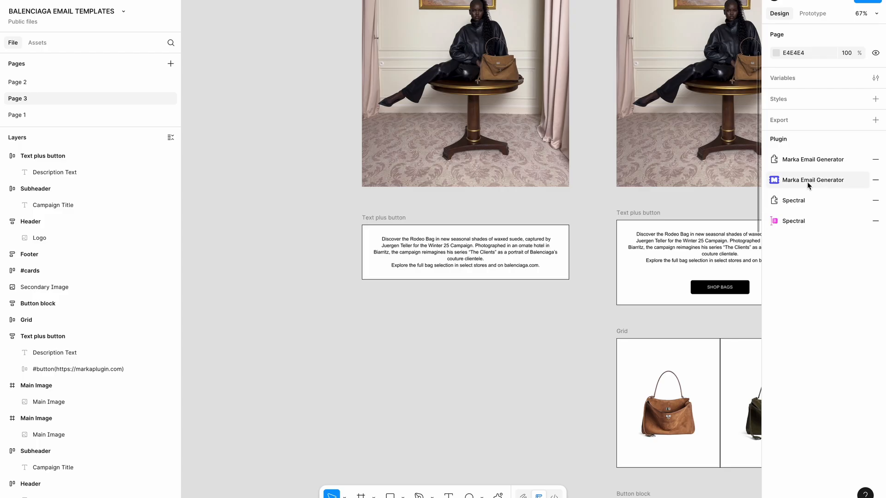
pyautogui.hscroll(-1, 538, 270)
pyautogui.click(439, 217)
pyautogui.hscroll(-2, 491, 303)
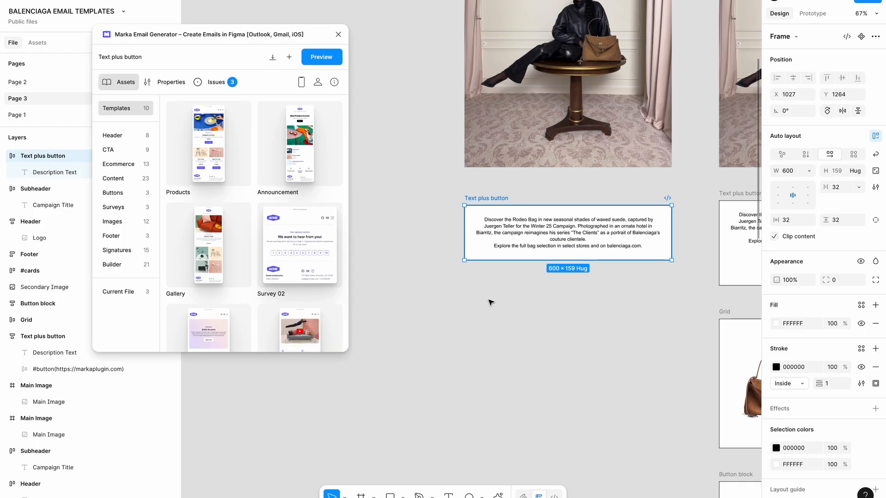
pyautogui.scroll(-2, 491, 303)
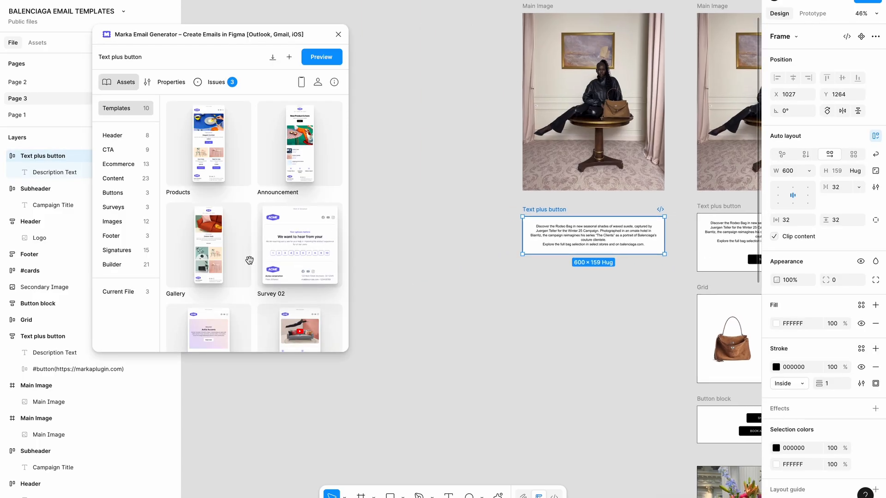
pyautogui.scroll(-4, 247, 257)
pyautogui.scroll(3, 250, 259)
pyautogui.scroll(1, 249, 260)
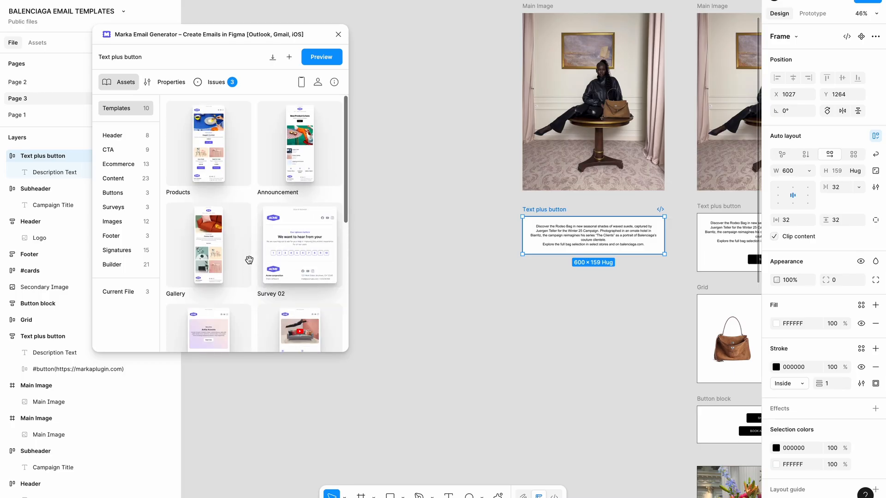
pyautogui.moveTo(207, 139); pyautogui.dragTo(413, 157)
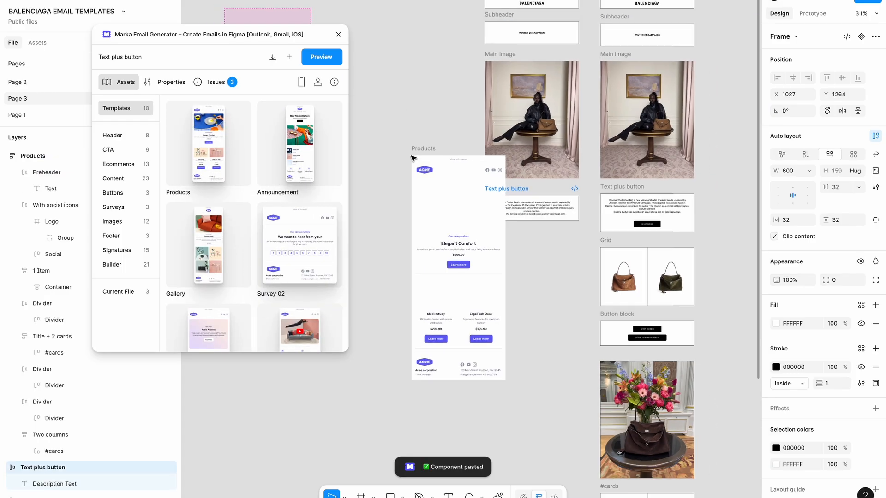
pyautogui.moveTo(496, 176); pyautogui.dragTo(447, 156)
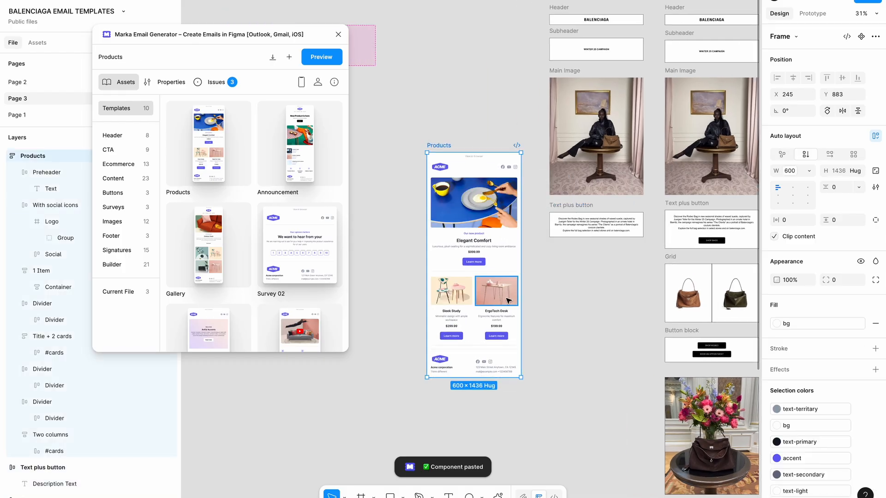
# Copy the template's Learn more button and paste it into the Text plus button frame
pyautogui.keyDown('super'); pyautogui.click(472, 261); pyautogui.keyUp('super')
pyautogui.hotkey('shift', 'Return')
pyautogui.press('super+c')
pyautogui.click(564, 208)
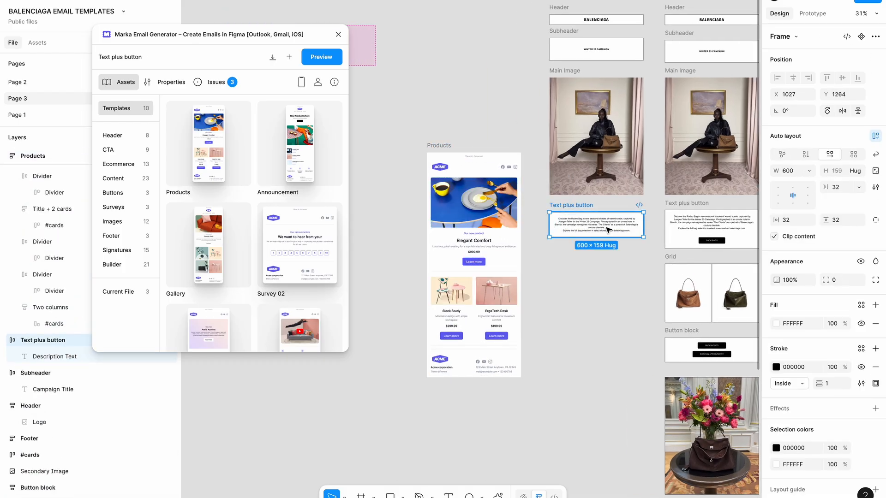
pyautogui.press('super+v')
pyautogui.scroll(5, 635, 249)
pyautogui.hotkey('shift', 'Return')
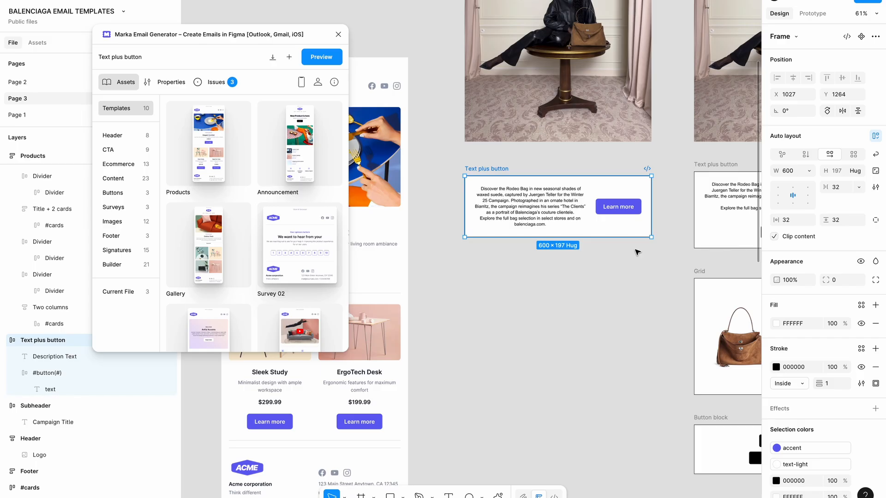
pyautogui.click(343, 39)
# Switch the Text plus button to vertical auto layout and check the reference SHOP BAGS label styling
pyautogui.hscroll(3, 584, 211)
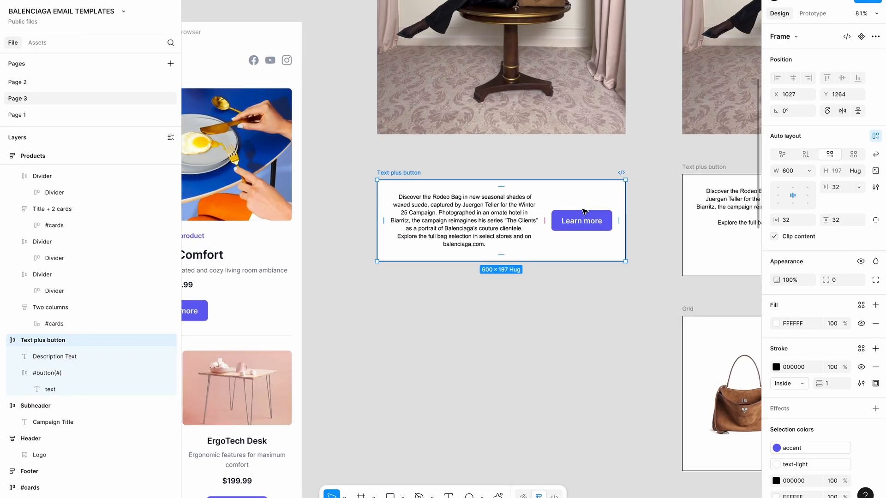
pyautogui.hscroll(3, 584, 212)
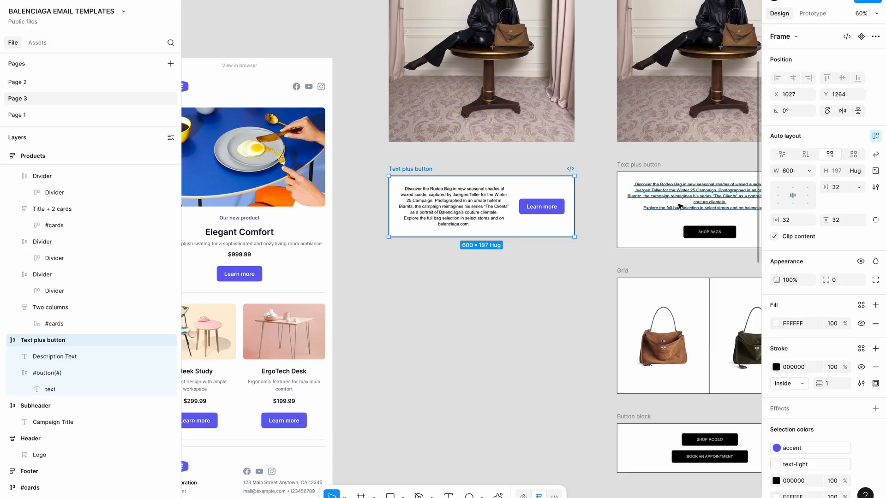
pyautogui.click(806, 154)
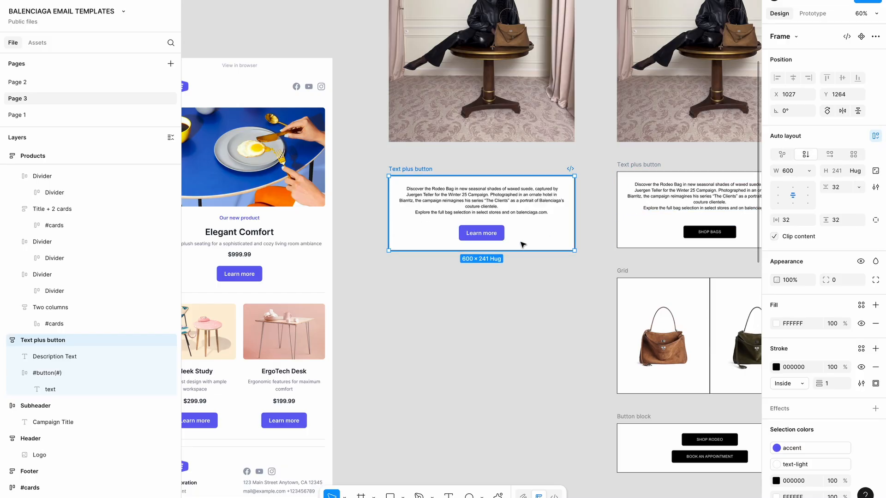
pyautogui.click(484, 236)
pyautogui.click(705, 233)
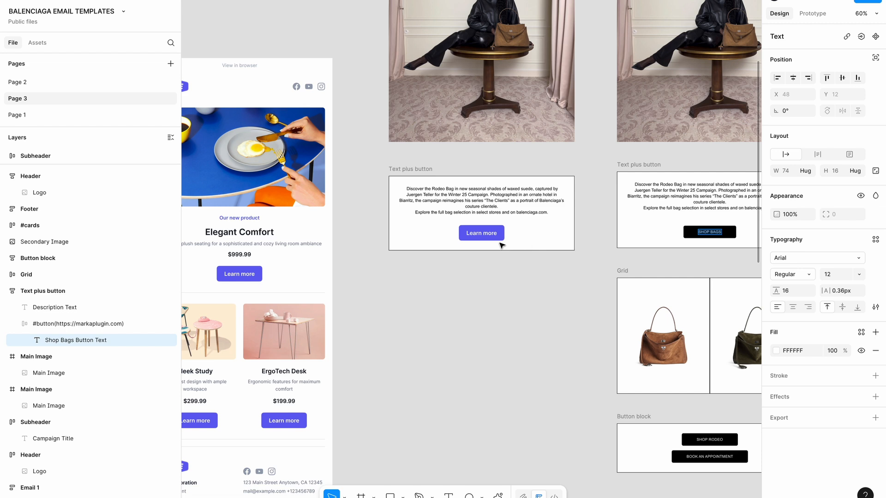
# Detach the accent colour and make the pasted button's fill black (000000)
pyautogui.click(479, 236)
pyautogui.press('Escape')
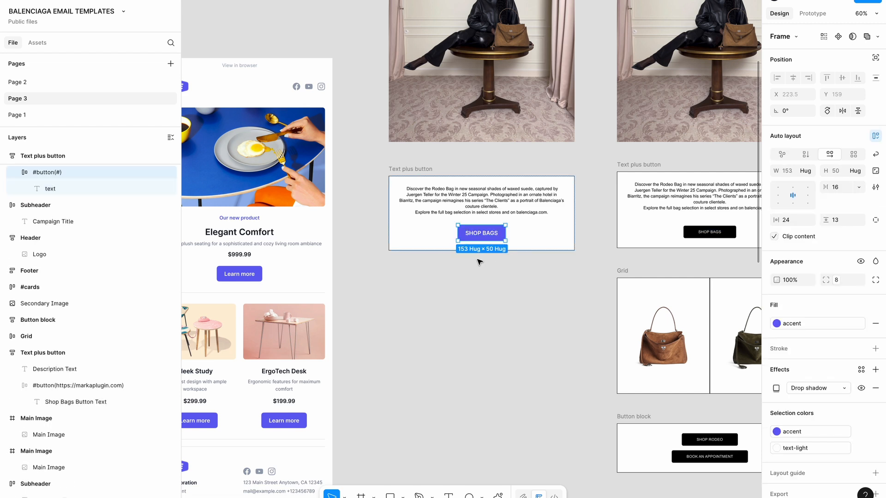
pyautogui.click(862, 323)
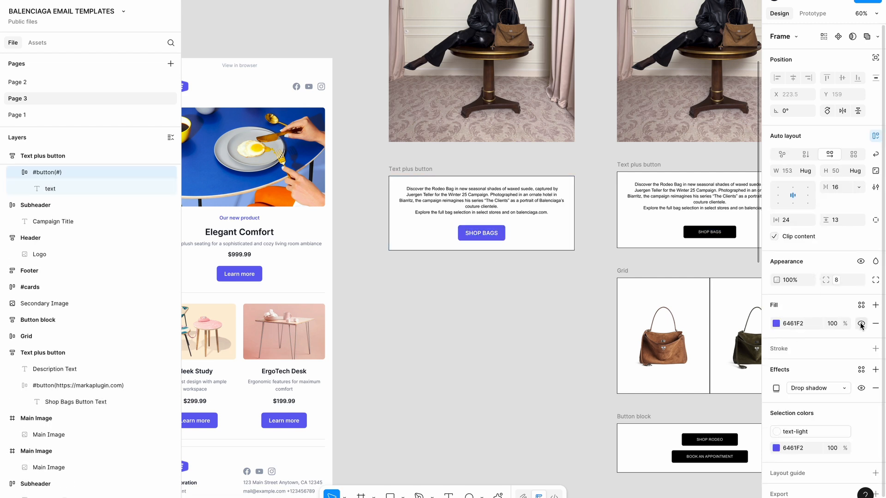
pyautogui.click(777, 324)
pyautogui.moveTo(704, 322); pyautogui.dragTo(614, 420)
# Set the button label to Regular weight, size 15, line height 9
pyautogui.doubleClick(481, 234)
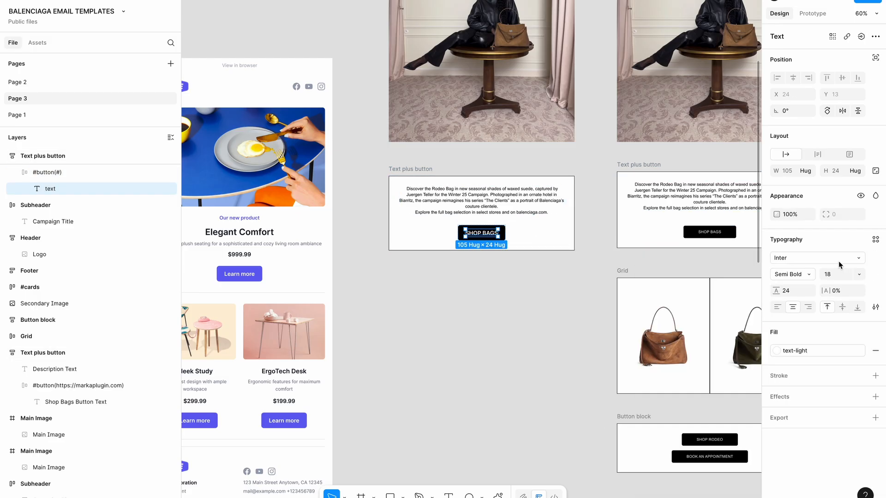
pyautogui.click(805, 276)
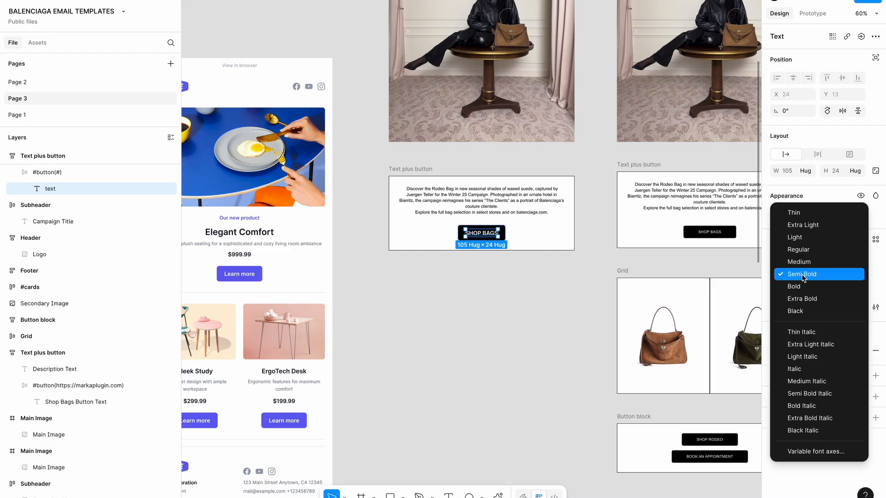
pyautogui.click(801, 249)
pyautogui.click(828, 275)
pyautogui.write('15')
pyautogui.press('Return')
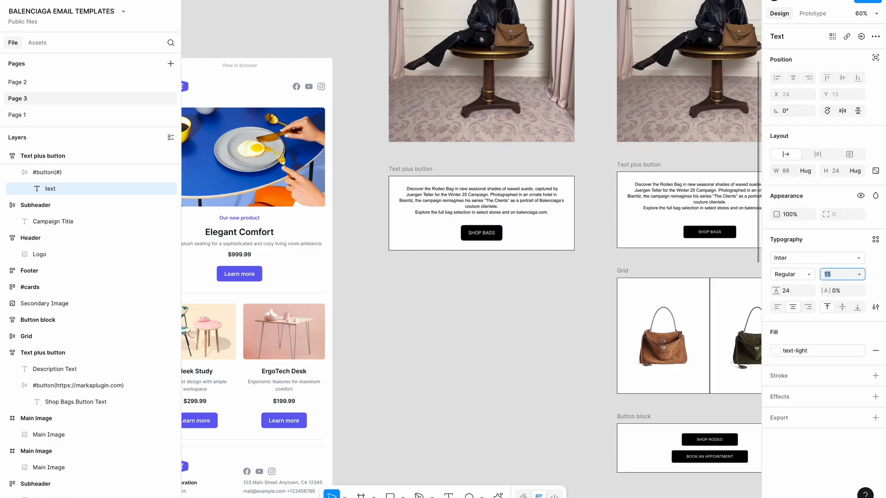
pyautogui.click(806, 294)
pyautogui.write('12')
pyautogui.press('Return')
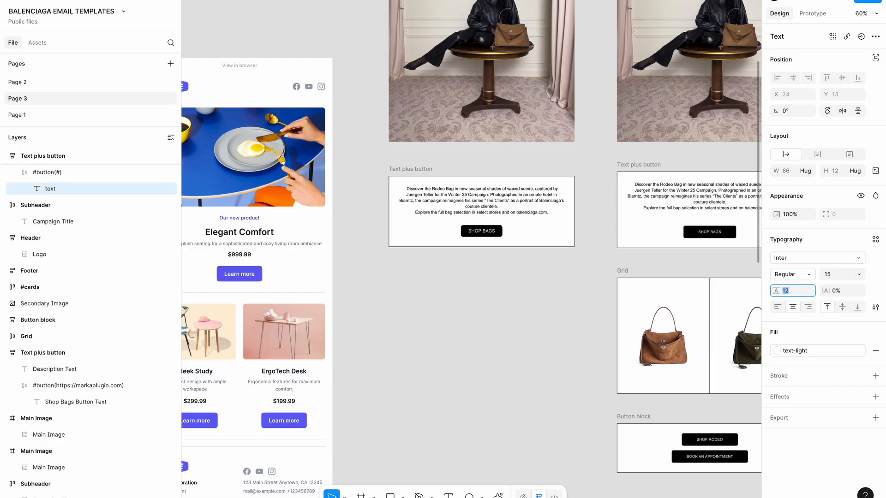
pyautogui.press('Down')
pyautogui.press('Down')
pyautogui.press('Down')
pyautogui.click(568, 262)
# Set the button's horizontal padding to 32
pyautogui.click(482, 234)
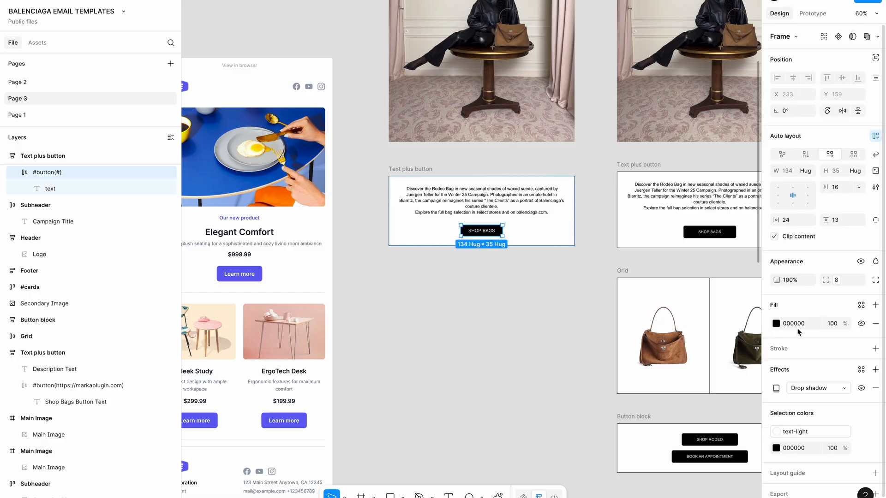
pyautogui.write('32')
pyautogui.press('Return')
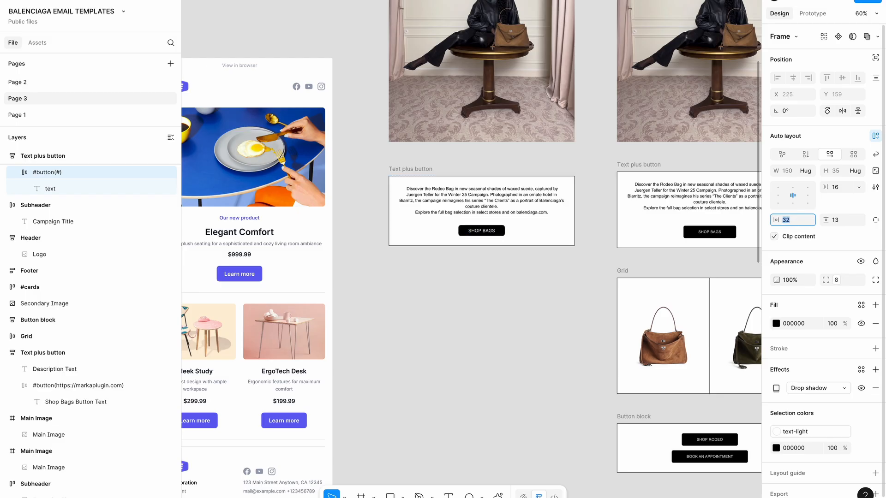
pyautogui.doubleClick(481, 231)
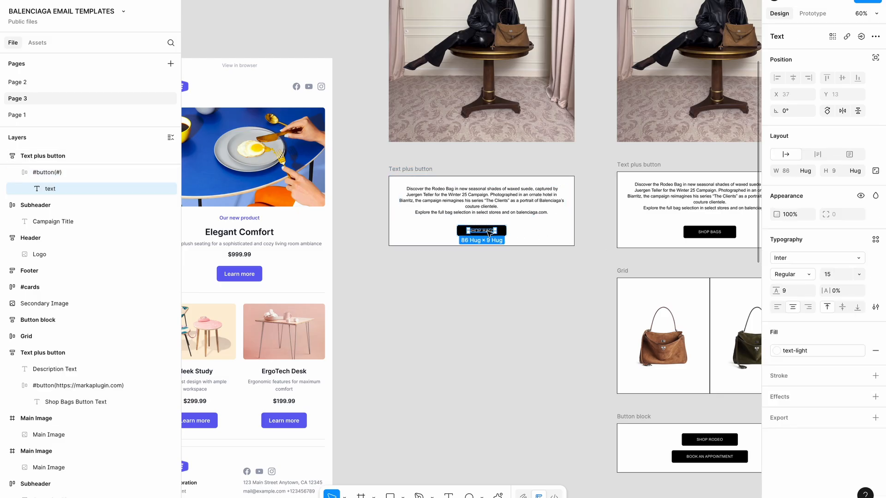
pyautogui.click(485, 330)
pyautogui.scroll(-5, 485, 330)
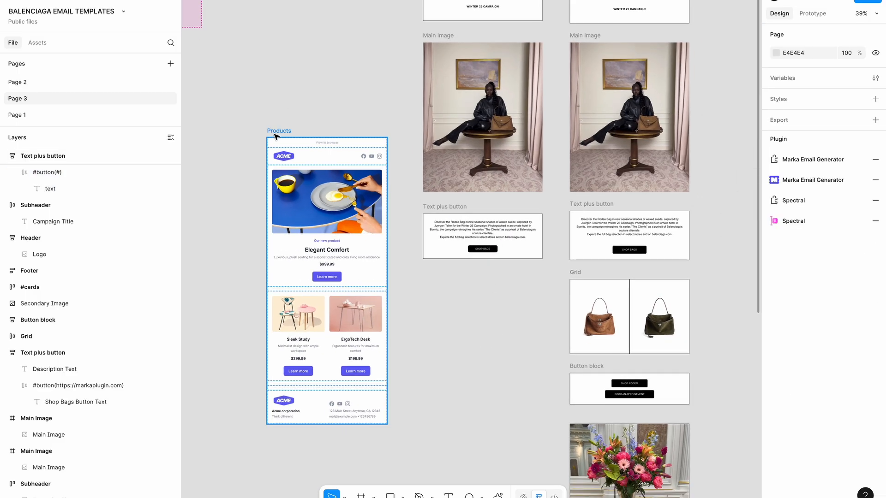
# Shift the Products template frame left, restoring it after an accidental delete
pyautogui.moveTo(274, 133); pyautogui.dragTo(223, 134)
pyautogui.press('Delete')
pyautogui.hotkey('ctrl', 'z')
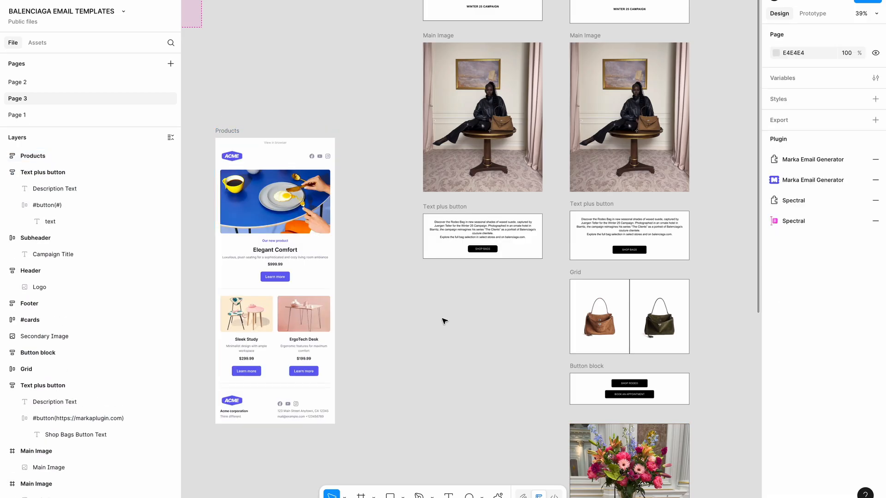
pyautogui.scroll(5, 531, 306)
pyautogui.click(462, 215)
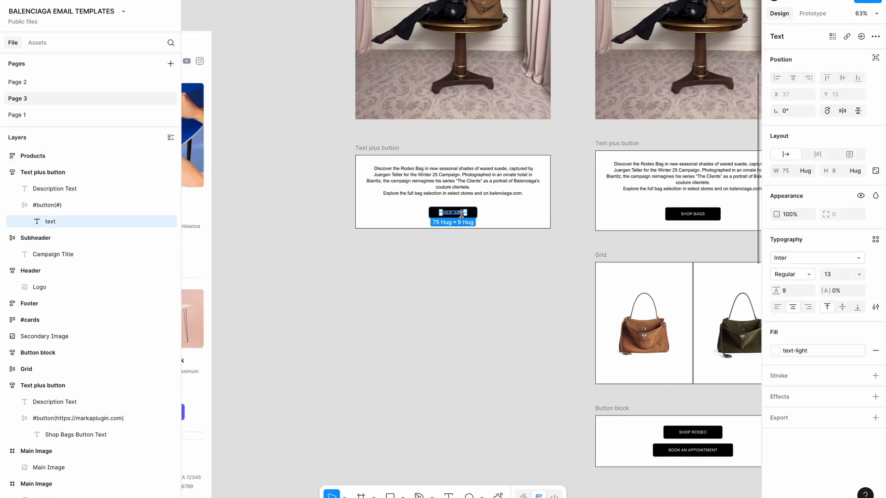
pyautogui.click(470, 216)
pyautogui.click(477, 278)
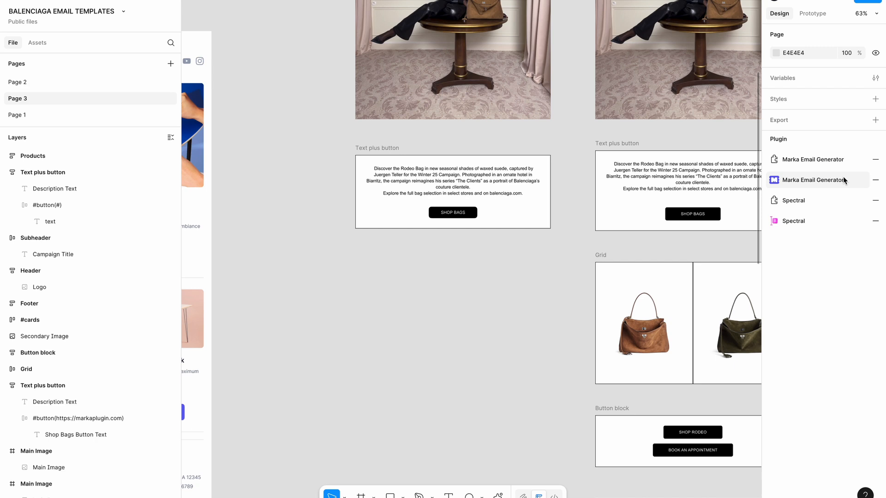
pyautogui.click(813, 180)
pyautogui.click(454, 213)
pyautogui.click(454, 214)
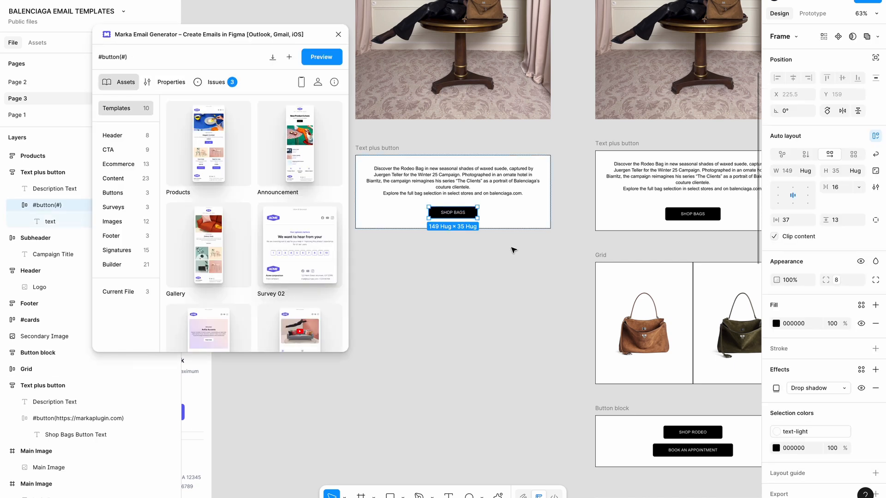
pyautogui.click(170, 83)
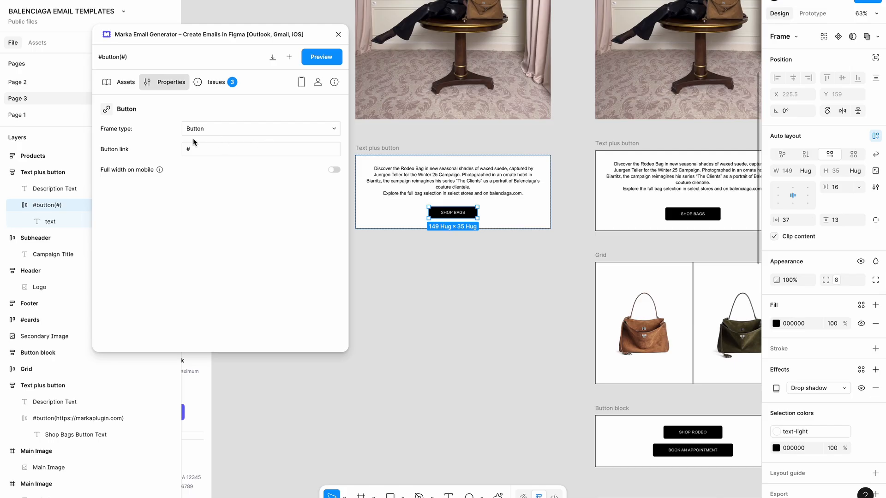
pyautogui.click(208, 146)
pyautogui.press('BackSpace')
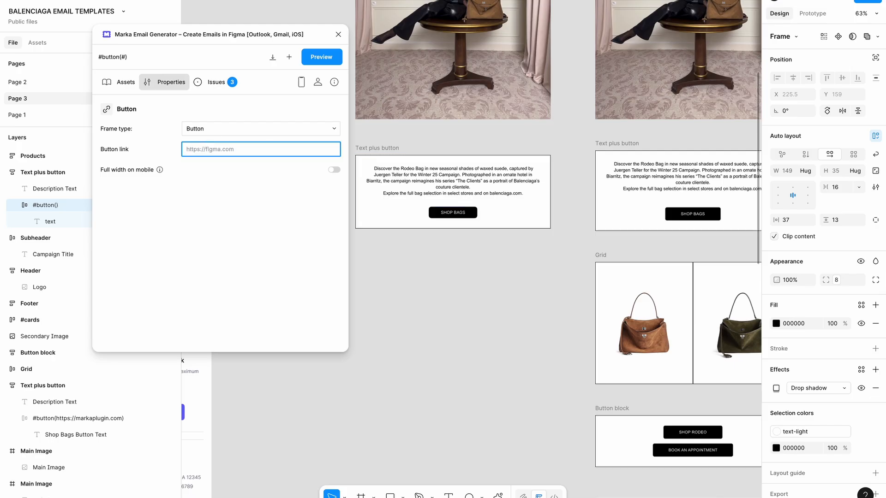
pyautogui.write('https://figma.com')
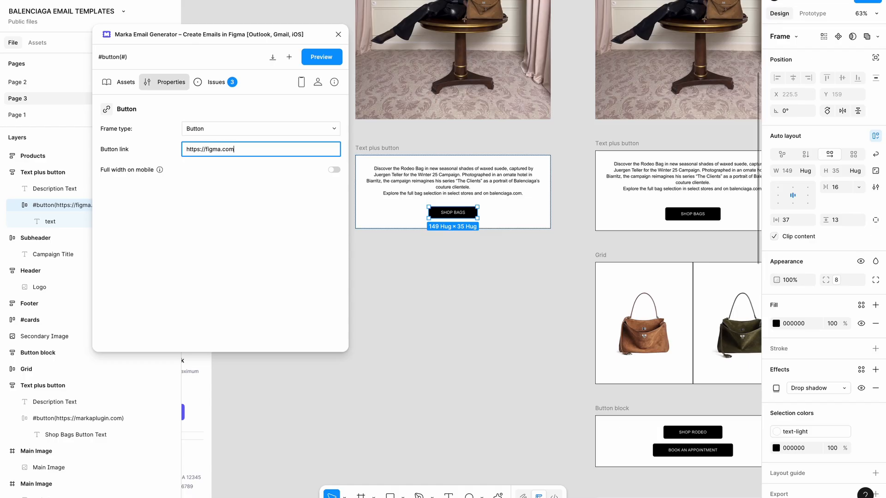
pyautogui.click(217, 199)
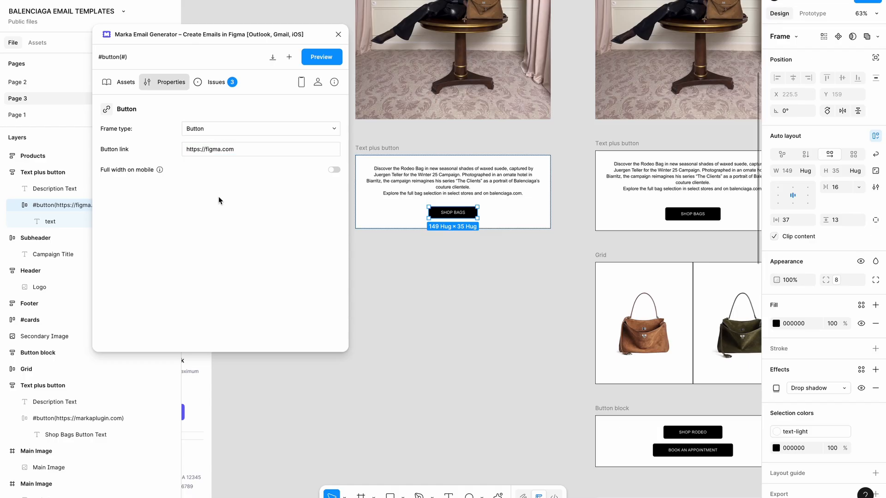
pyautogui.click(339, 35)
pyautogui.click(463, 328)
# Move the Products template further left to make room next to the Grid frame
pyautogui.scroll(-3, 462, 328)
pyautogui.click(606, 331)
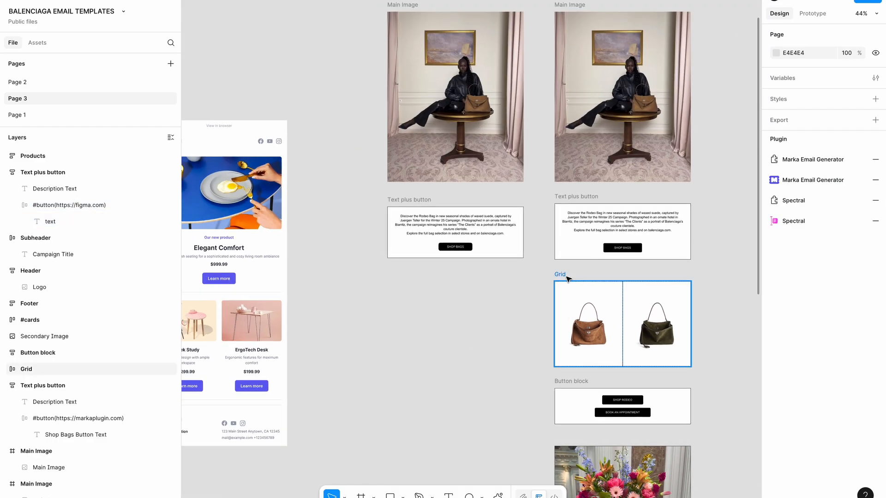
pyautogui.scroll(-1, 606, 332)
pyautogui.scroll(1, 580, 331)
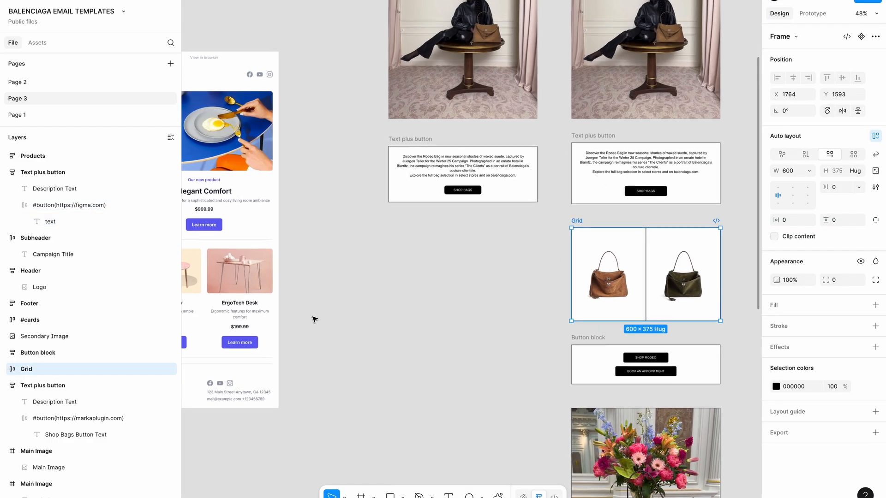
pyautogui.scroll(-3, 314, 319)
pyautogui.hscroll(-1, 314, 319)
pyautogui.hscroll(-1, 314, 320)
pyautogui.moveTo(300, 134); pyautogui.dragTo(226, 135)
pyautogui.click(437, 254)
pyautogui.scroll(2, 437, 253)
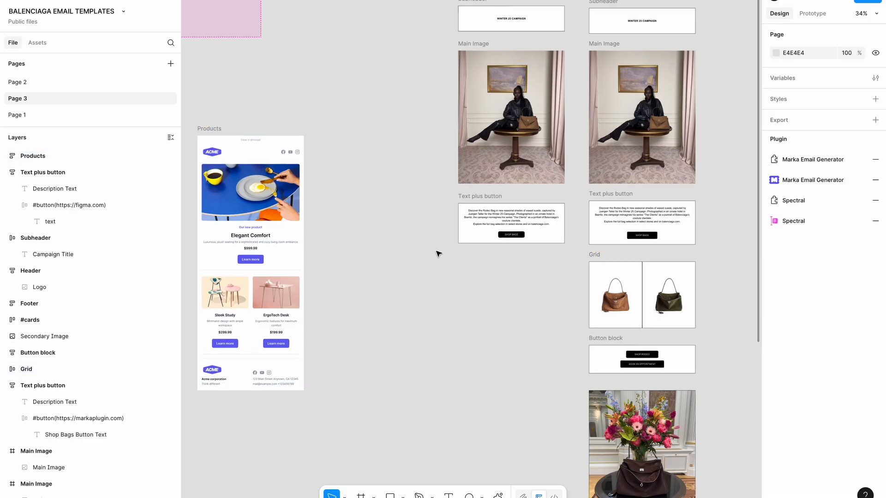
pyautogui.scroll(-1, 563, 317)
pyautogui.hscroll(1, 563, 317)
# Pull the brown and green bag images out of Grid and place them flush side by side
pyautogui.click(616, 279)
pyautogui.keyDown('shift'); pyautogui.click(671, 280); pyautogui.keyUp('shift')
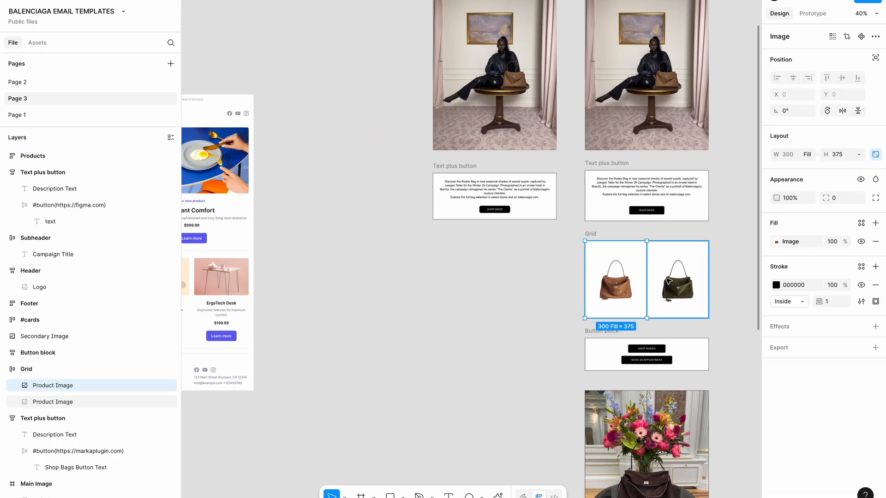
pyautogui.click(615, 280)
pyautogui.moveTo(615, 281); pyautogui.dragTo(462, 286)
pyautogui.click(674, 280)
pyautogui.moveTo(673, 279); pyautogui.dragTo(530, 283)
pyautogui.scroll(3, 531, 282)
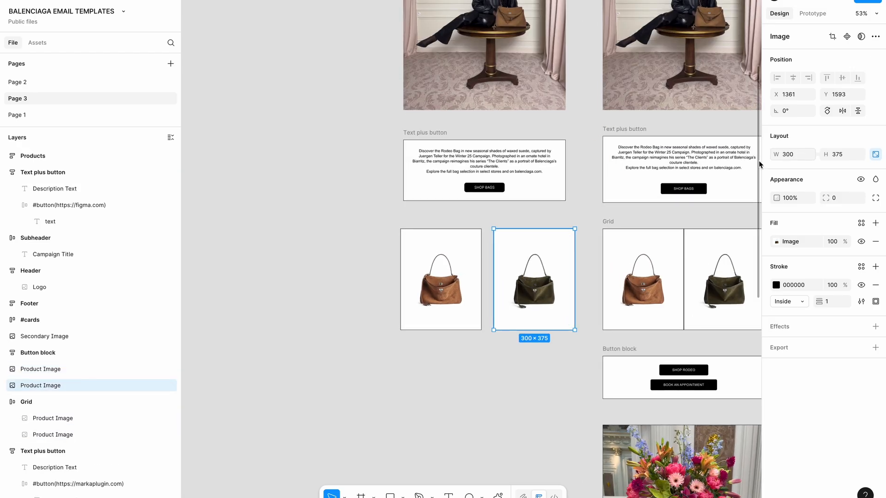
pyautogui.click(440, 279)
pyautogui.moveTo(441, 279); pyautogui.dragTo(448, 280)
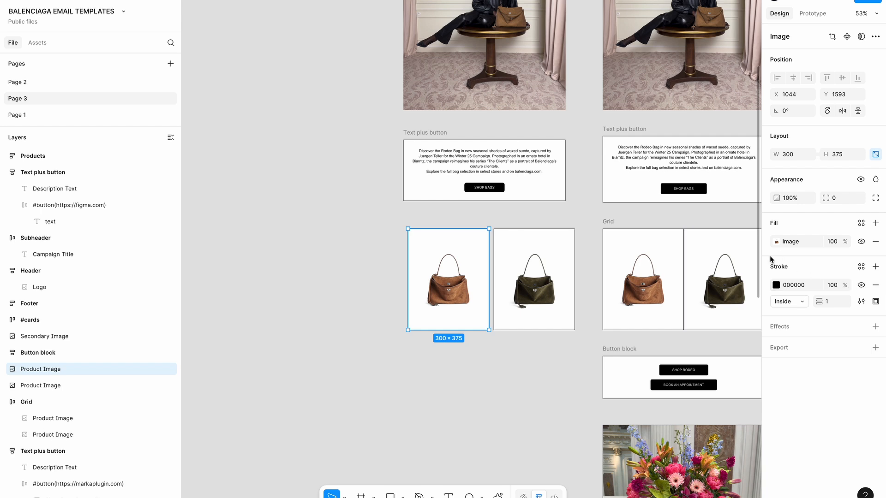
pyautogui.click(531, 282)
pyautogui.moveTo(531, 281); pyautogui.dragTo(527, 282)
pyautogui.hscroll(3, 587, 283)
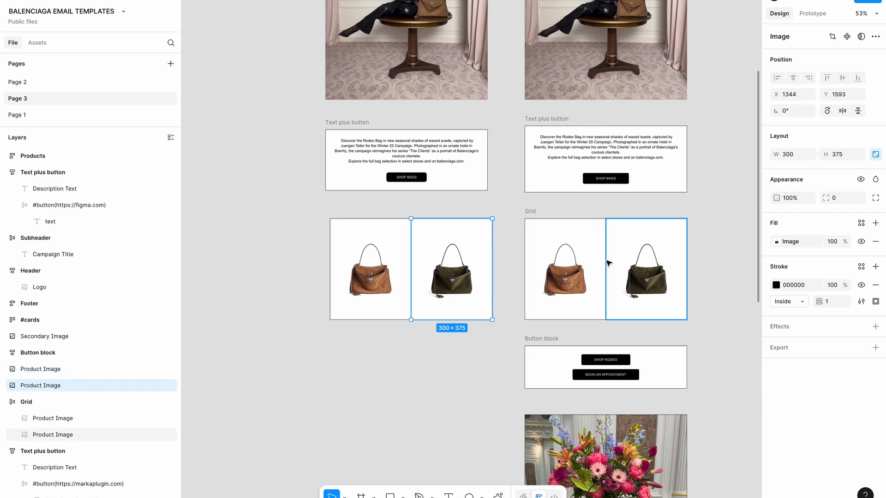
# Wrap both bag images in a new auto-layout frame, Frame 16
pyautogui.click(530, 212)
pyautogui.click(259, 217)
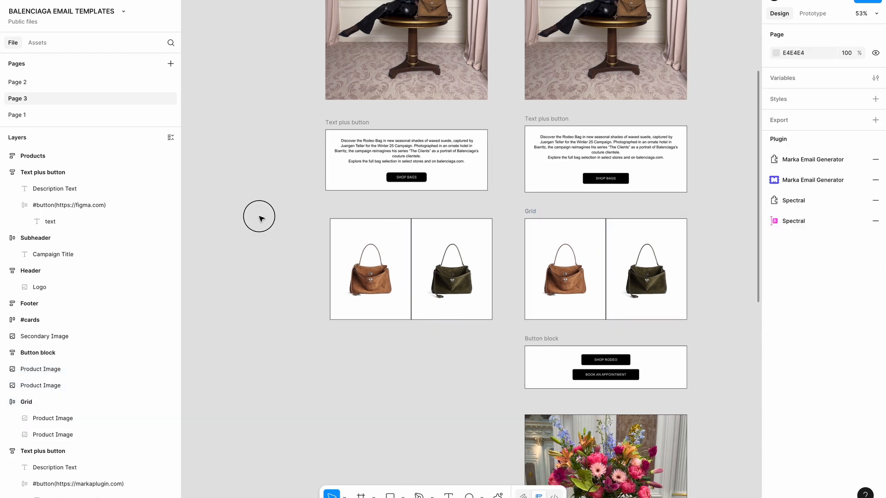
pyautogui.moveTo(259, 217); pyautogui.dragTo(490, 346)
pyautogui.moveTo(458, 296); pyautogui.dragTo(458, 296)
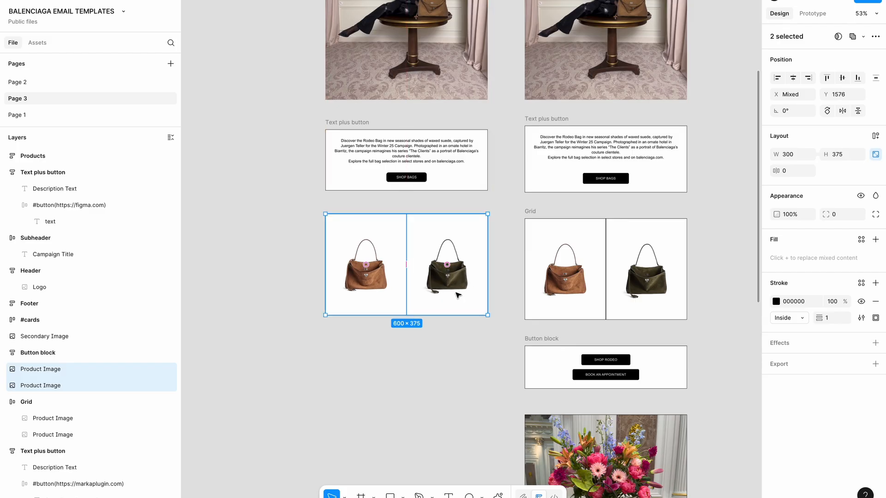
pyautogui.hotkey('shift', 'a')
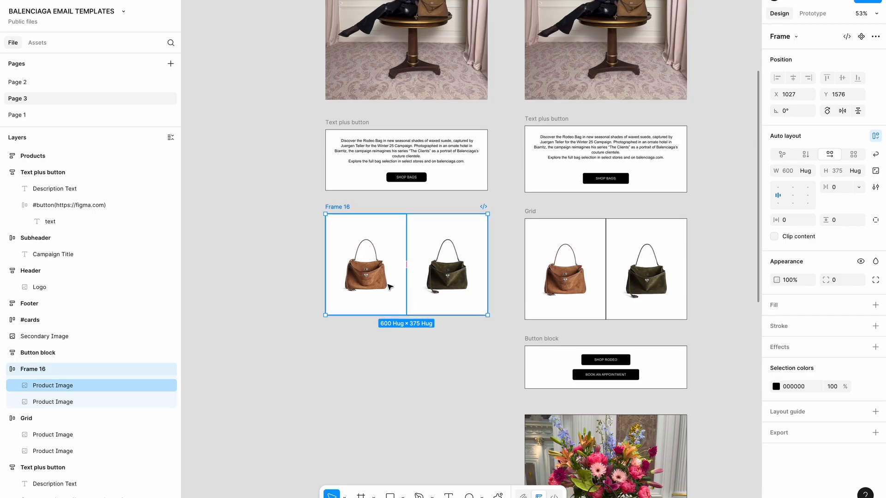
pyautogui.hscroll(-2, 391, 287)
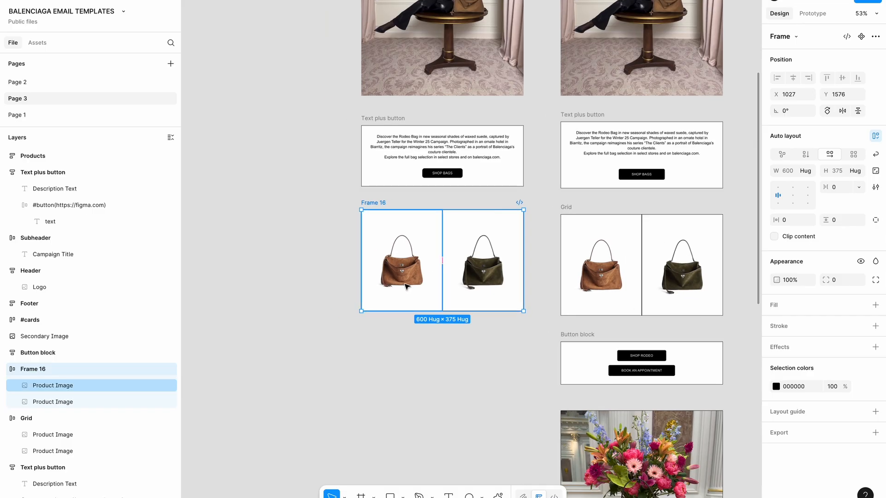
# Set the left and right product images in Frame 16 to Fill container width
pyautogui.click(406, 287)
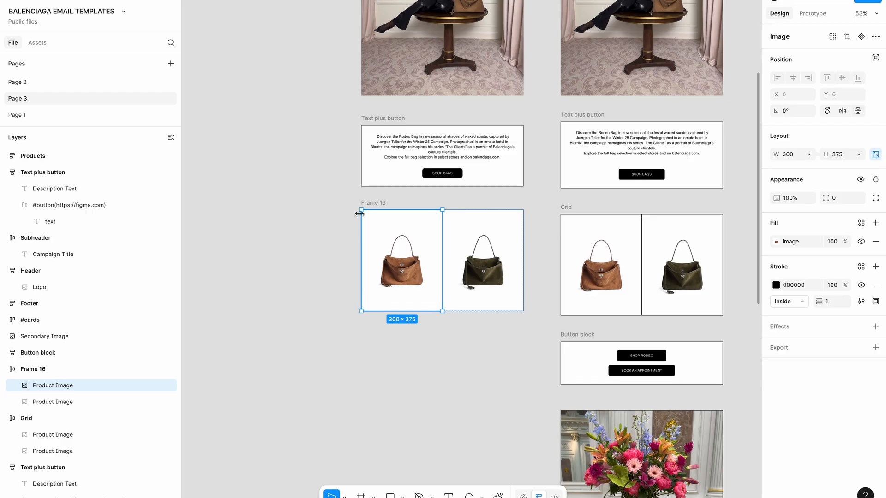
pyautogui.click(378, 202)
pyautogui.click(390, 257)
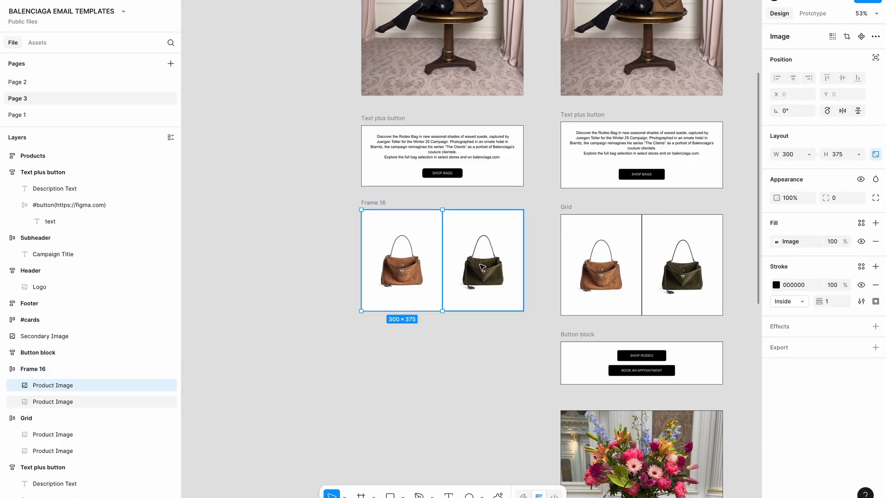
pyautogui.click(809, 154)
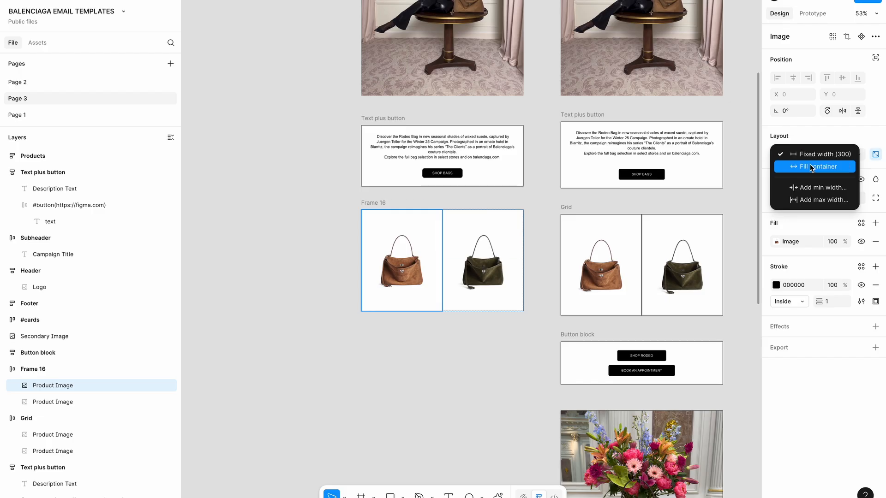
pyautogui.click(814, 167)
pyautogui.click(493, 249)
pyautogui.click(809, 154)
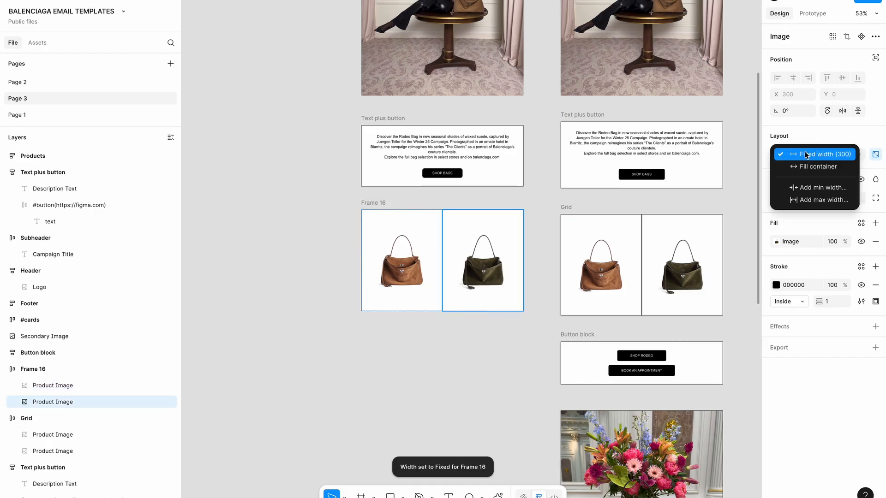
pyautogui.click(803, 167)
pyautogui.click(374, 205)
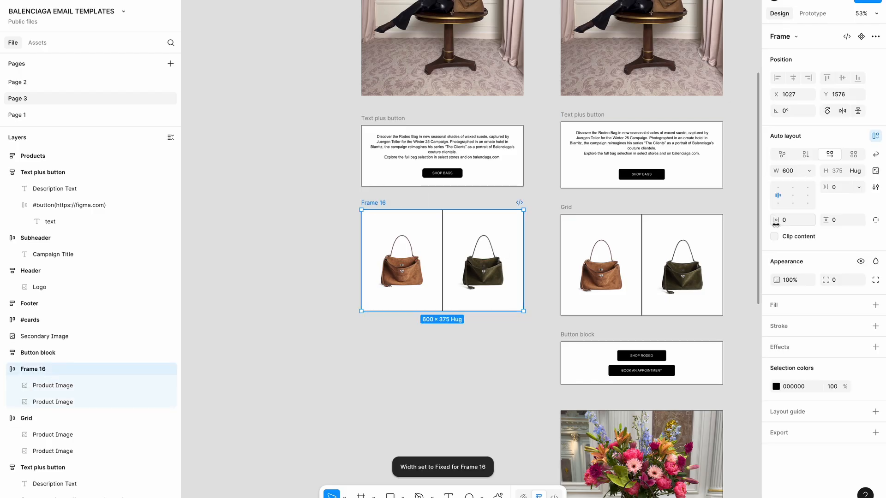
pyautogui.click(743, 307)
pyautogui.click(818, 183)
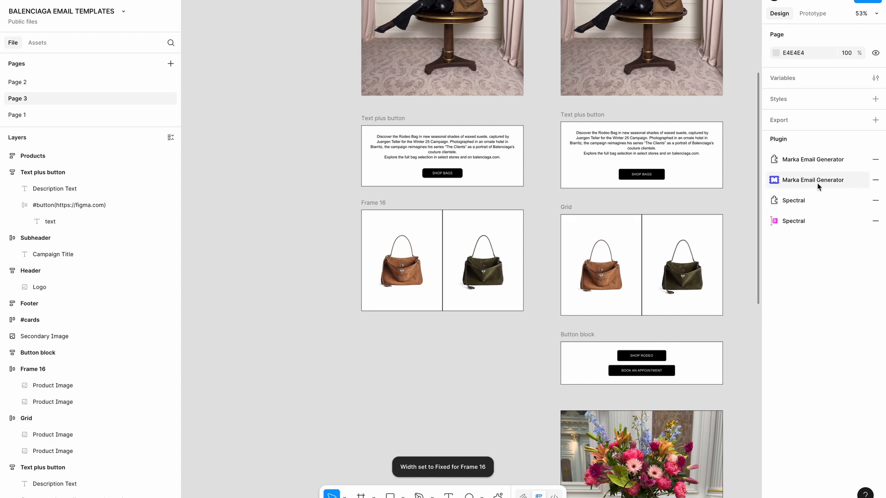
# Preview Frame 16 as an email in Marka Email Generator, checking a narrower mobile width
pyautogui.click(389, 206)
pyautogui.click(322, 58)
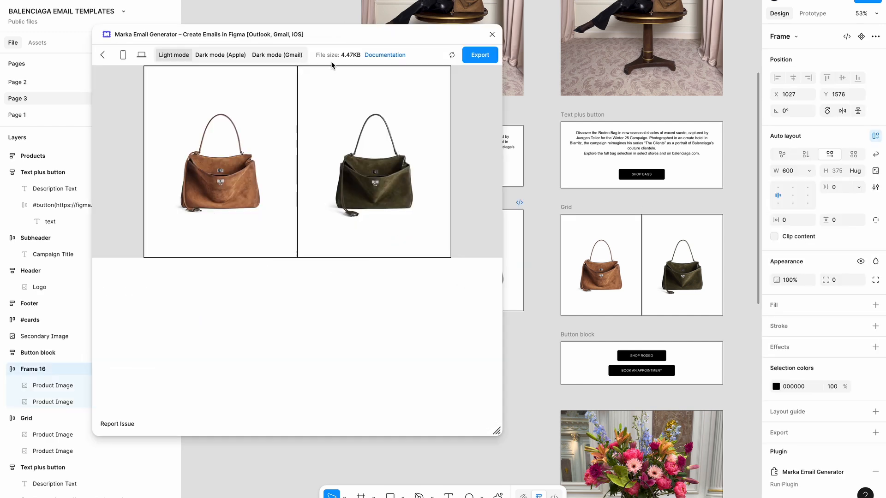
pyautogui.moveTo(496, 428); pyautogui.dragTo(414, 368)
pyautogui.click(407, 35)
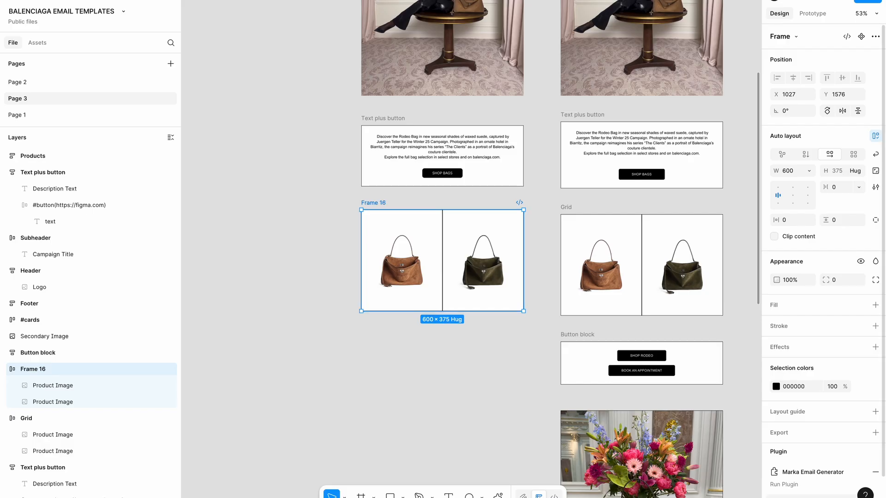
pyautogui.scroll(-1, 462, 237)
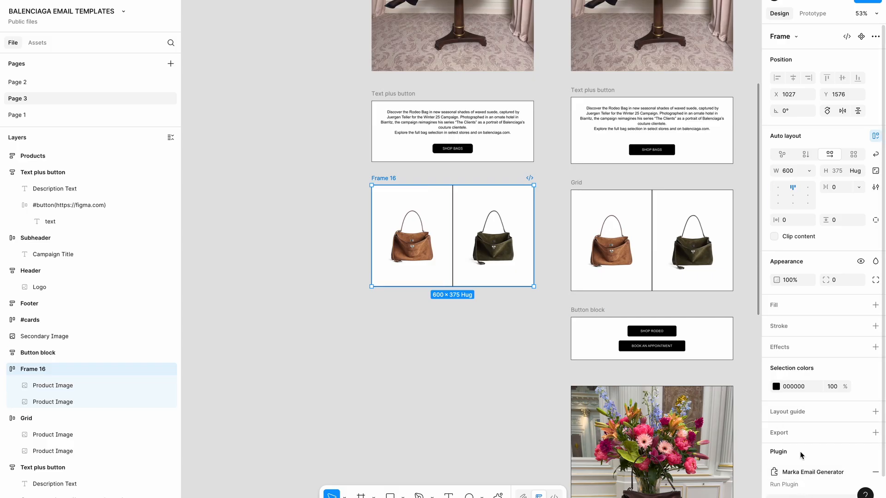
# Change Frame 16's frame type from Template to Frame and turn on the Cards layout
pyautogui.click(812, 472)
pyautogui.click(175, 87)
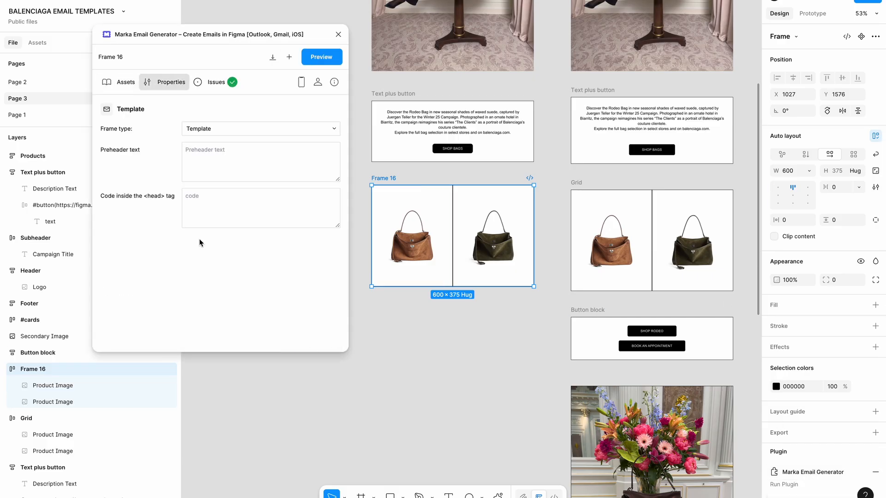
pyautogui.click(255, 129)
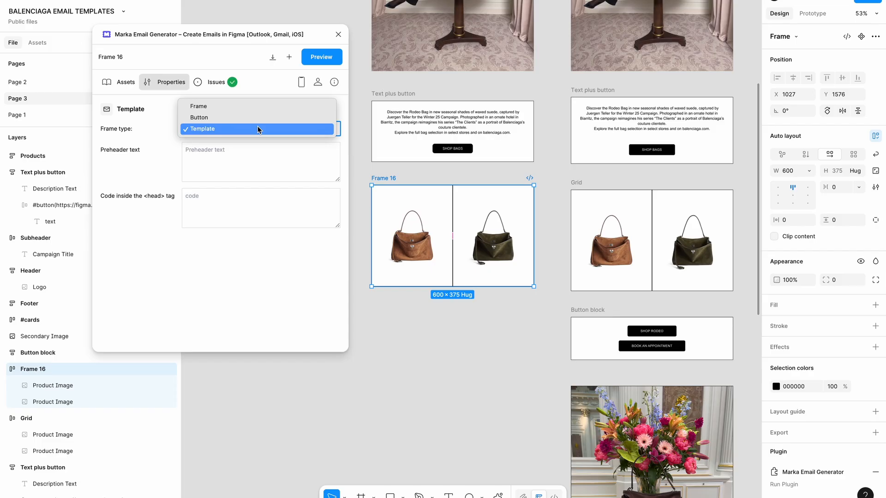
pyautogui.click(248, 108)
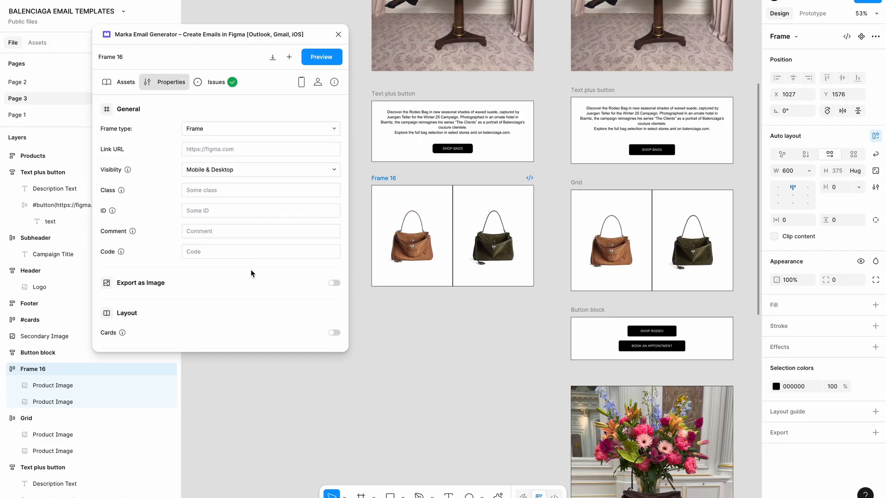
pyautogui.scroll(-3, 250, 271)
pyautogui.scroll(-2, 251, 273)
pyautogui.scroll(3, 251, 273)
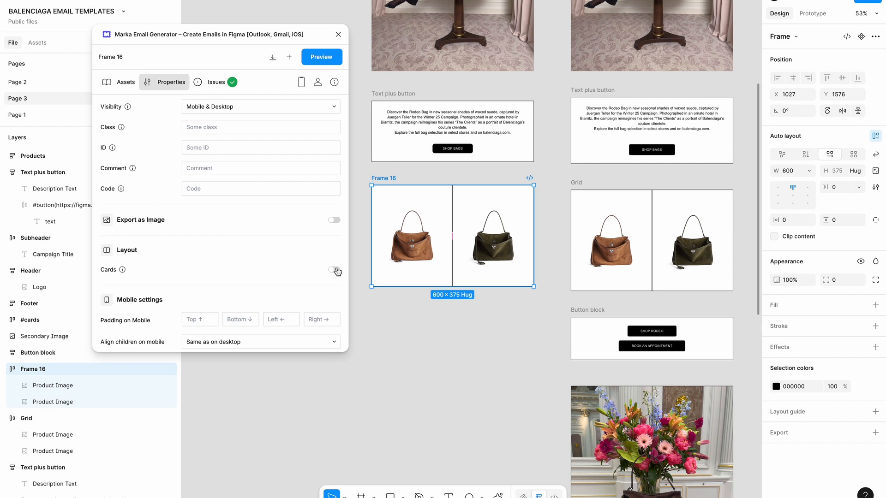
pyautogui.click(337, 271)
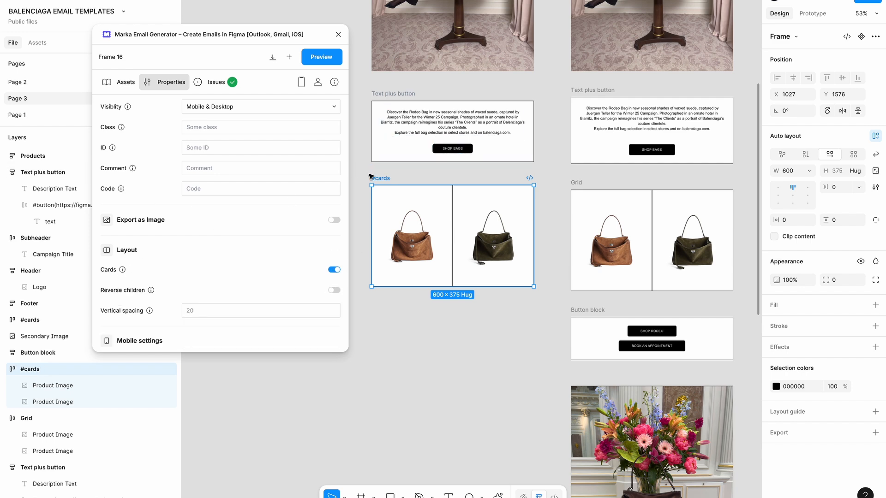
# Preview the #cards block at mobile width, then close the preview and the plugin
pyautogui.click(330, 61)
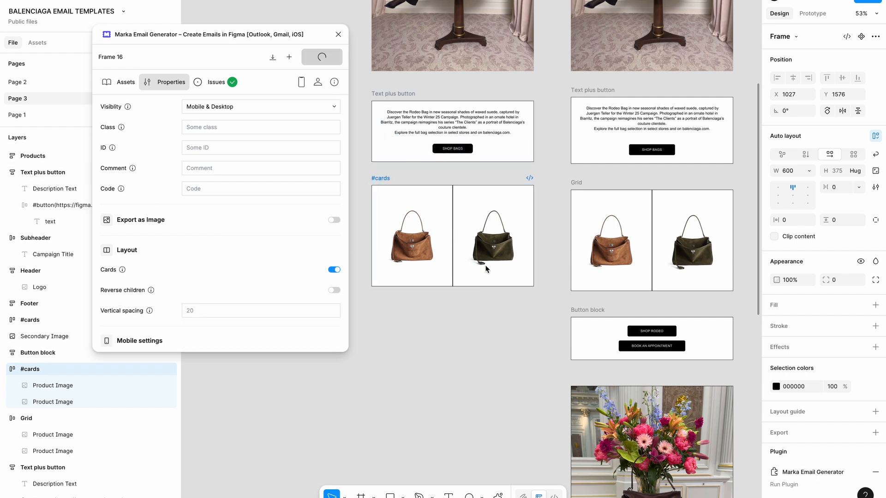
pyautogui.moveTo(492, 359)
pyautogui.mouseDown()
pyautogui.moveTo(300, 358)
pyautogui.moveTo(253, 344)
pyautogui.moveTo(406, 341)
pyautogui.moveTo(356, 358)
pyautogui.moveTo(248, 346)
pyautogui.moveTo(481, 369)
pyautogui.mouseUp()
pyautogui.scroll(-5, 206, 222)
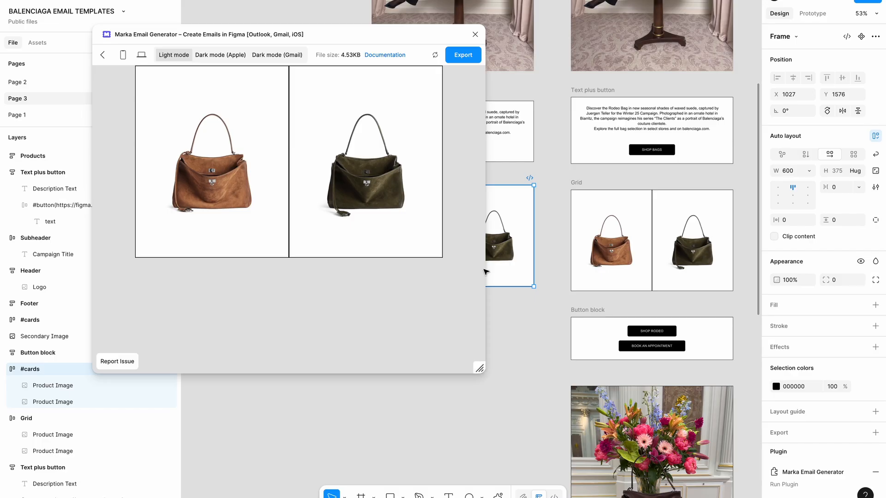
pyautogui.click(475, 34)
pyautogui.click(439, 394)
pyautogui.scroll(-5, 439, 394)
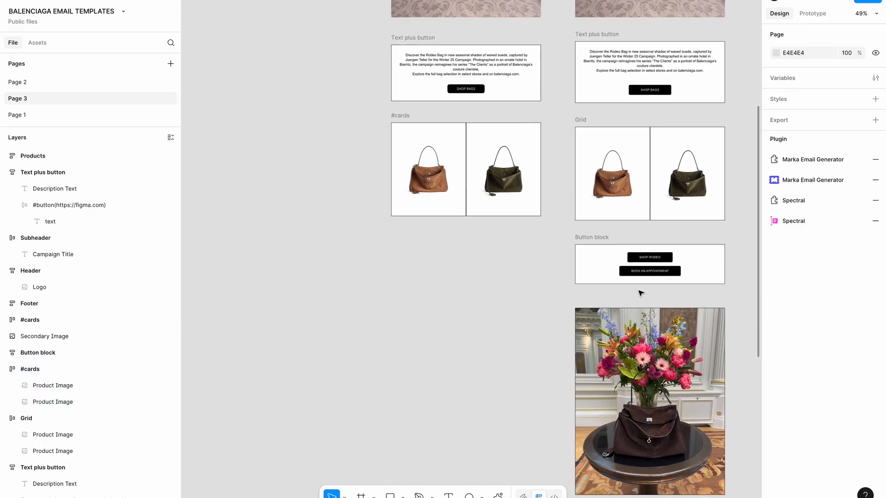
# Place a copy of Text plus button below #cards with two SHOP BAGS buttons and no description
pyautogui.scroll(-2, 633, 268)
pyautogui.scroll(3, 526, 221)
pyautogui.click(379, 21)
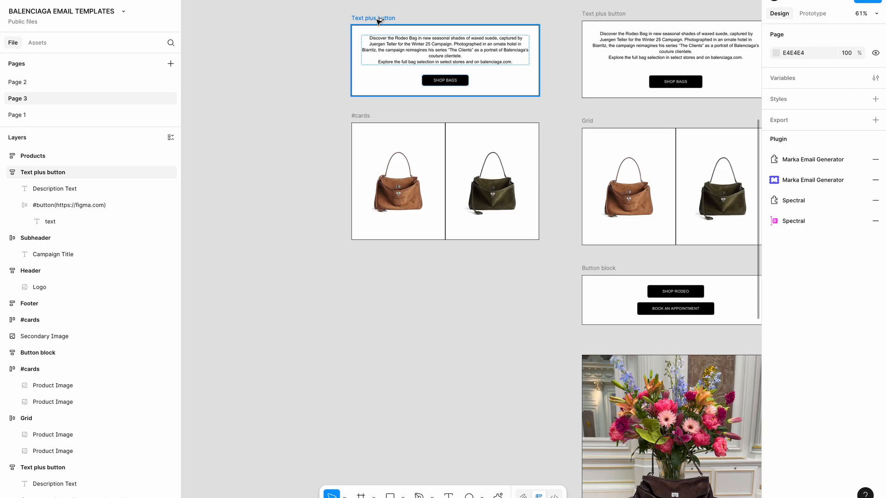
pyautogui.moveTo(379, 21); pyautogui.dragTo(376, 271)
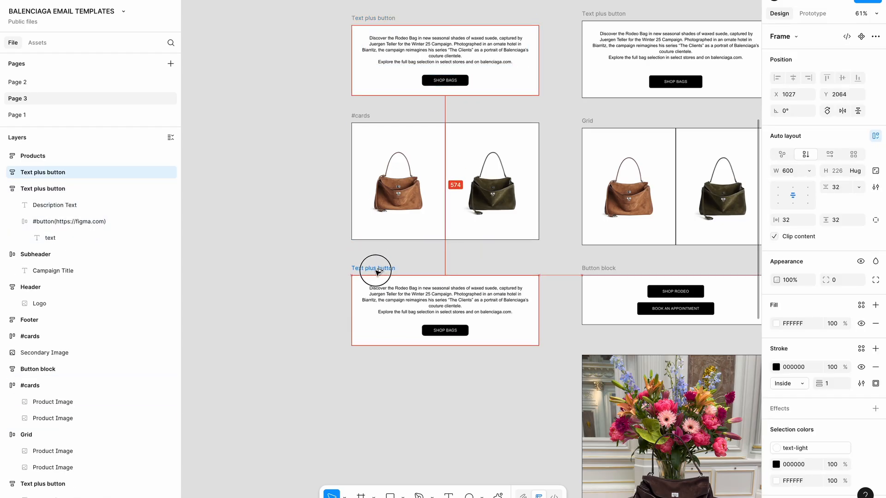
pyautogui.click(439, 331)
pyautogui.press('super+d')
pyautogui.click(452, 305)
pyautogui.press('Delete')
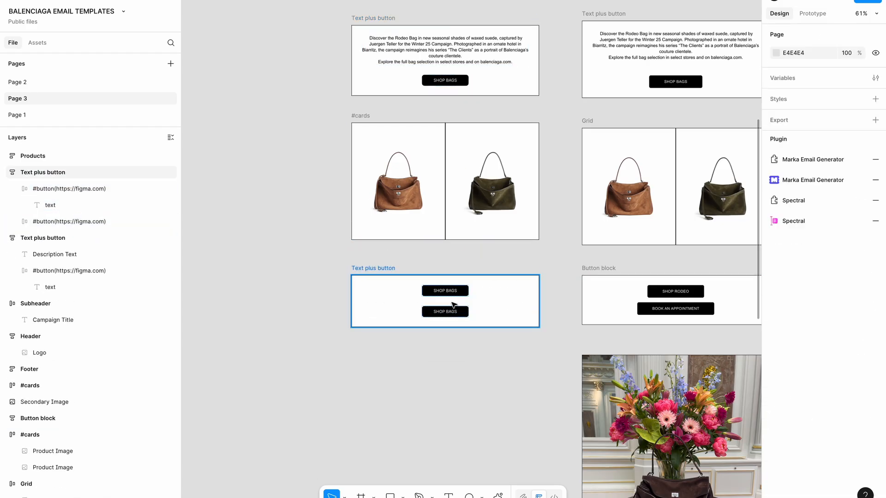
# Set the button spacing to 16, relabel one BOOK AN APPOINTMENT, and copy the flower image below
pyautogui.click(361, 266)
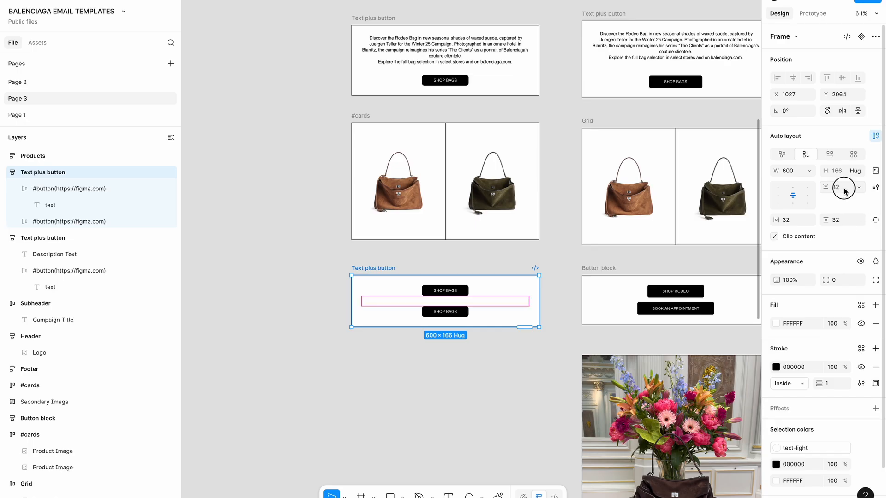
pyautogui.write('16')
pyautogui.press('Return')
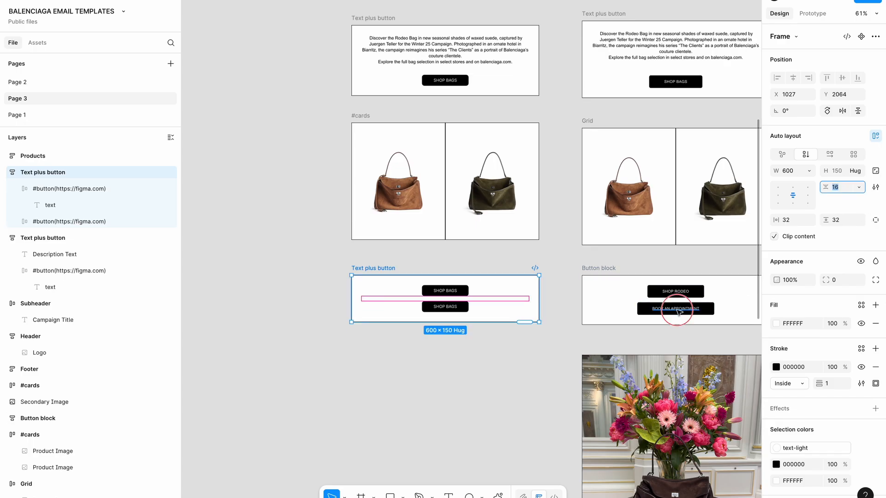
pyautogui.click(675, 309)
pyautogui.click(449, 307)
pyautogui.click(431, 337)
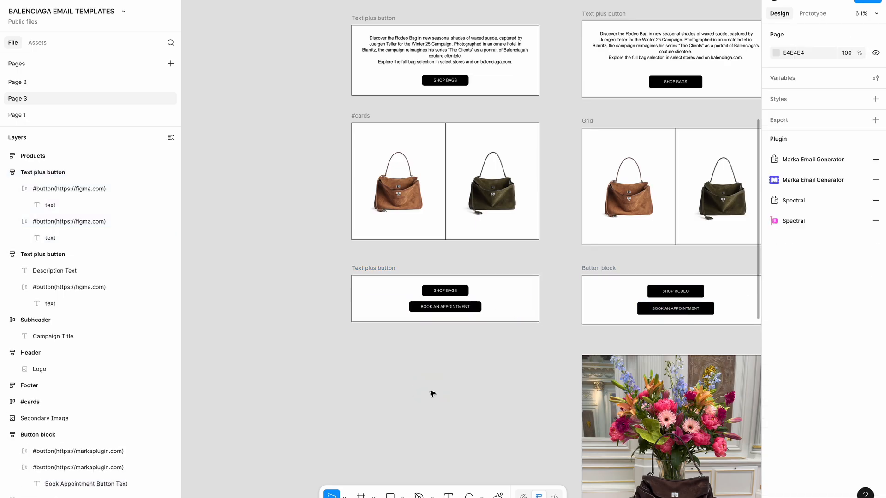
pyautogui.scroll(-5, 430, 390)
pyautogui.moveTo(560, 405); pyautogui.dragTo(431, 405)
# Move EXPLORA MÁS, COLECCIONES, BALENCIAGA MUSIC, NOVEDADES and IDEAS DE REGALO out of #cards
pyautogui.scroll(-5, 431, 405)
pyautogui.scroll(5, 483, 385)
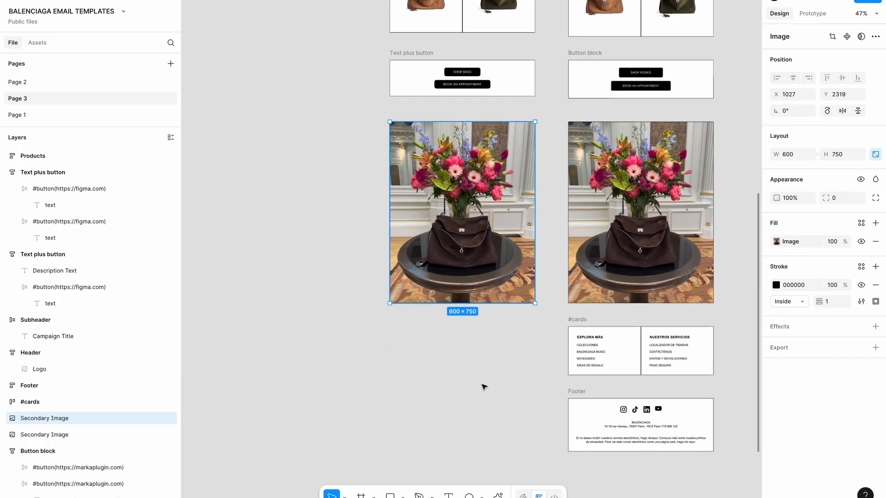
pyautogui.scroll(-5, 586, 341)
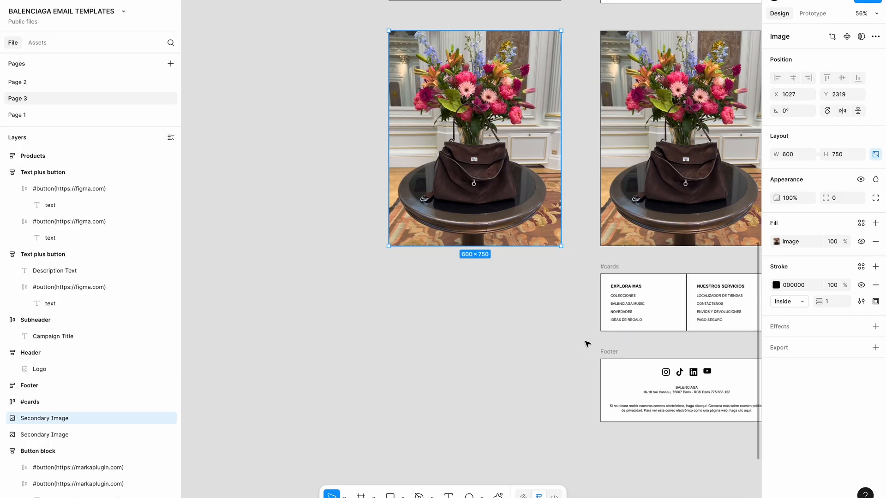
pyautogui.scroll(2, 586, 344)
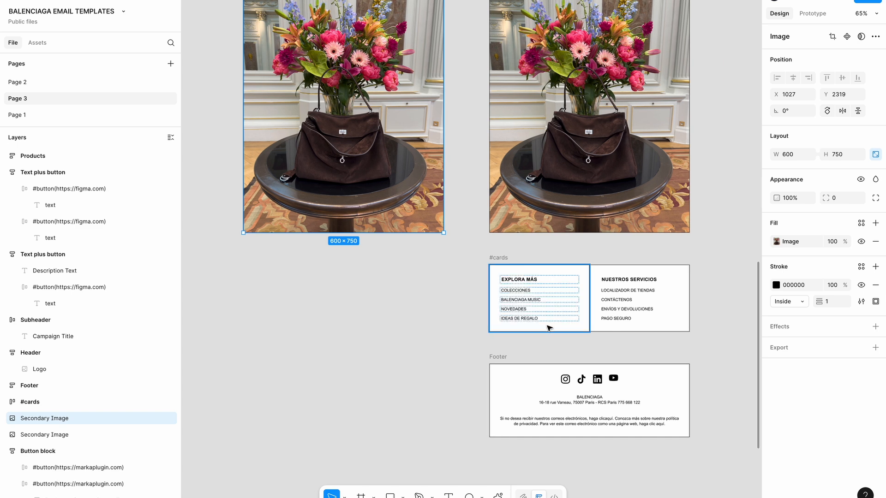
pyautogui.doubleClick(529, 282)
pyautogui.scroll(1, 529, 282)
pyautogui.scroll(3, 529, 283)
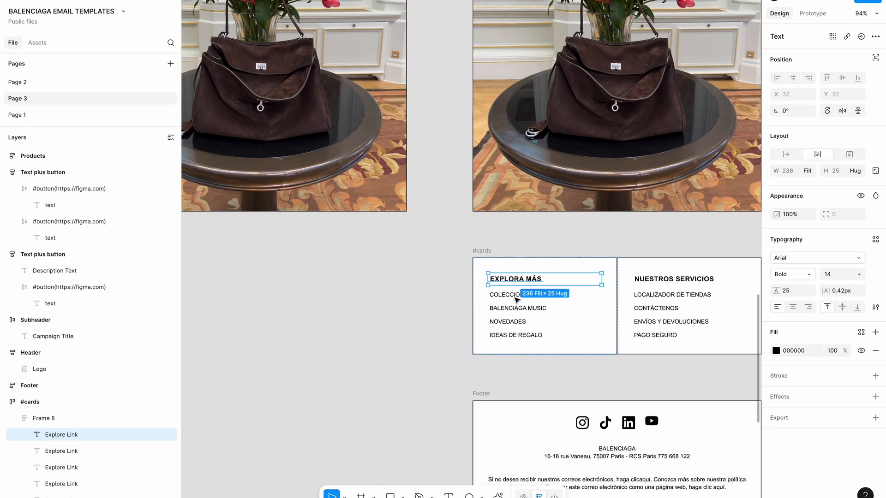
pyautogui.keyDown('shift'); pyautogui.click(509, 296); pyautogui.keyUp('shift')
pyautogui.keyDown('shift'); pyautogui.click(510, 308); pyautogui.keyUp('shift')
pyautogui.keyDown('shift'); pyautogui.click(510, 325); pyautogui.keyUp('shift')
pyautogui.keyDown('shift'); pyautogui.click(508, 336); pyautogui.keyUp('shift')
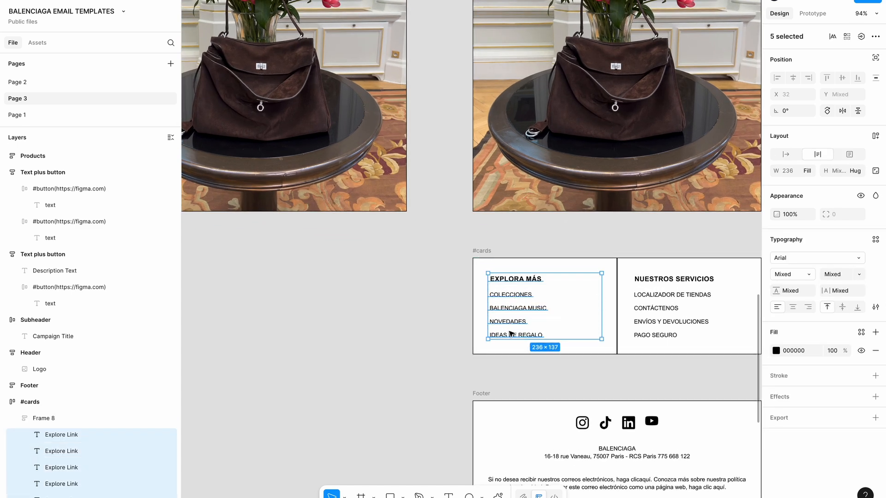
pyautogui.scroll(-5, 508, 333)
pyautogui.moveTo(519, 320); pyautogui.dragTo(307, 322)
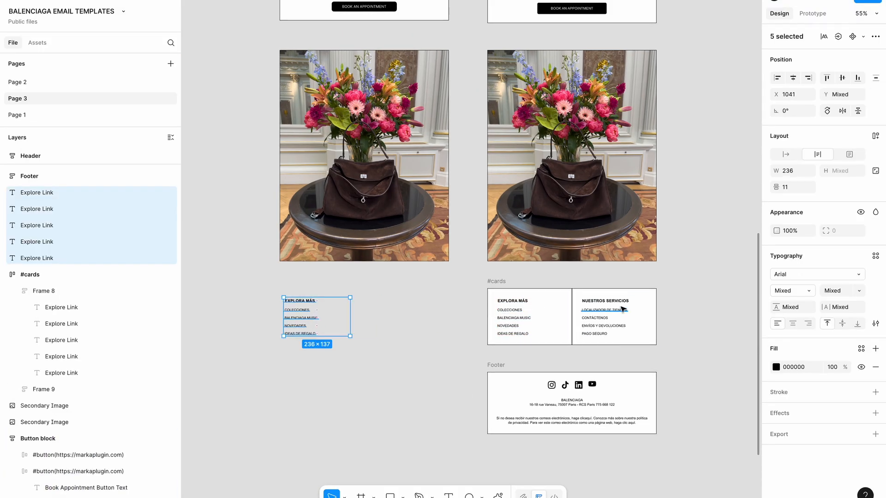
# Move the five NUESTROS SERVICIOS links beside the EXPLORA MÁS links
pyautogui.doubleClick(605, 301)
pyautogui.keyDown('shift'); pyautogui.click(605, 311); pyautogui.keyUp('shift')
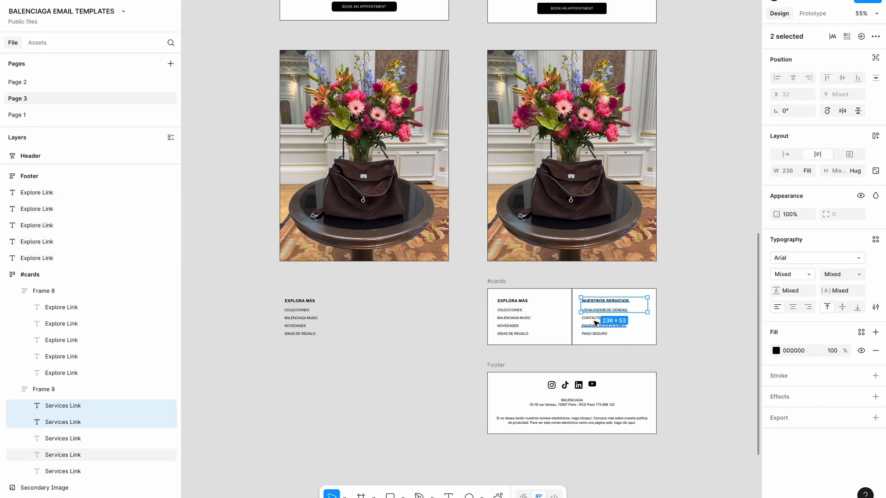
pyautogui.keyDown('shift'); pyautogui.click(597, 318); pyautogui.keyUp('shift')
pyautogui.keyDown('shift'); pyautogui.click(594, 325); pyautogui.keyUp('shift')
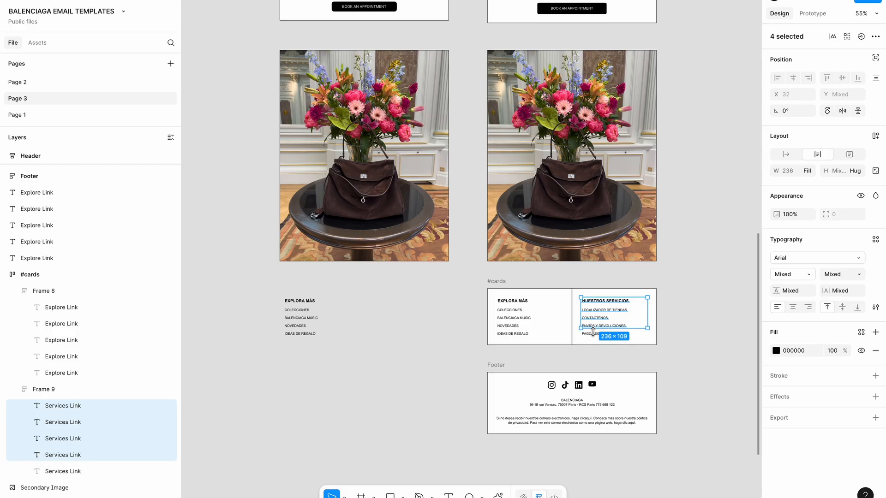
pyautogui.keyDown('shift'); pyautogui.click(592, 333); pyautogui.keyUp('shift')
pyautogui.moveTo(591, 314); pyautogui.dragTo(396, 313)
# Wrap the Explore links and the Services links each in their own auto-layout column
pyautogui.scroll(3, 396, 314)
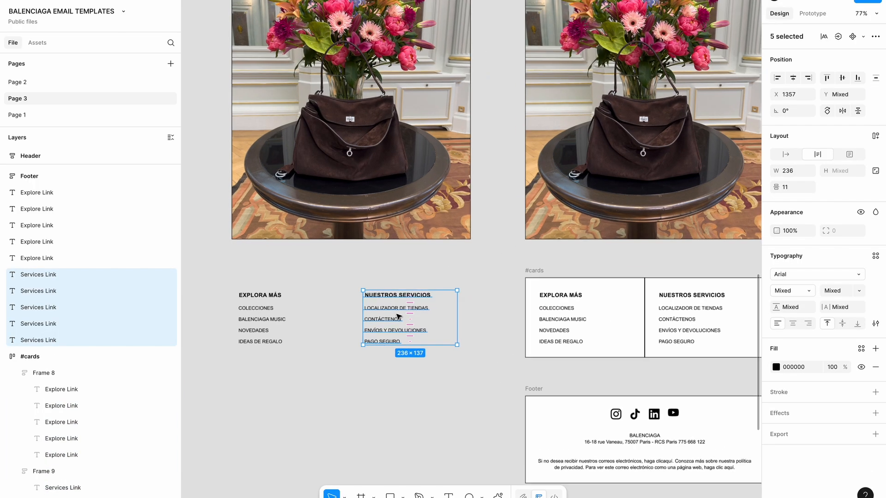
pyautogui.moveTo(292, 368); pyautogui.dragTo(421, 257)
pyautogui.hscroll(5, 421, 257)
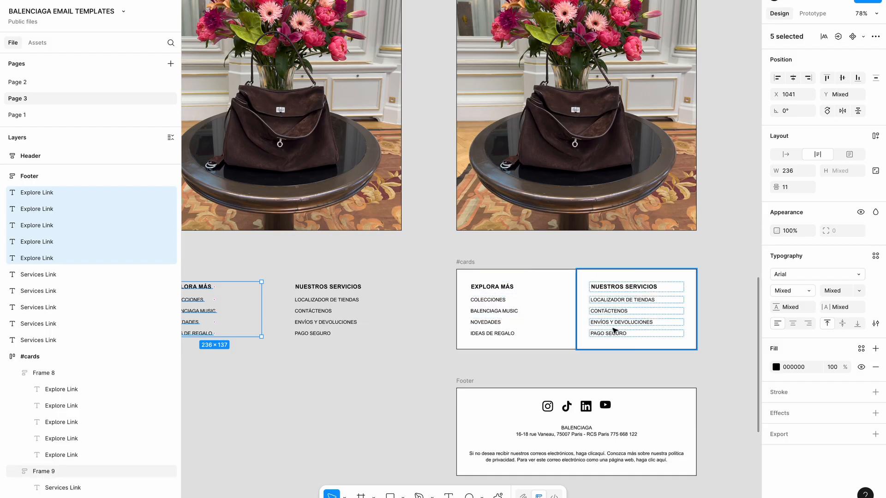
pyautogui.hscroll(-5, 614, 329)
pyautogui.click(295, 363)
pyautogui.hscroll(-2, 299, 364)
pyautogui.moveTo(300, 410); pyautogui.dragTo(340, 262)
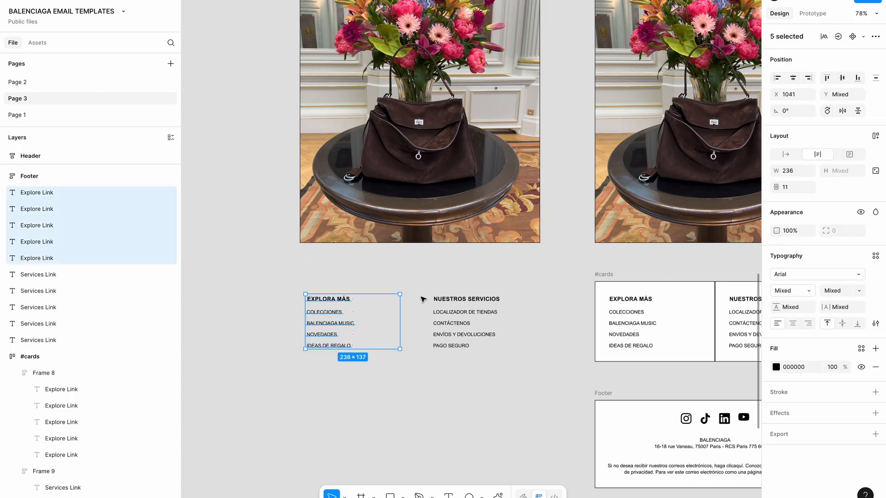
pyautogui.hotkey('shift', 'a')
pyautogui.moveTo(428, 392); pyautogui.dragTo(487, 263)
pyautogui.hotkey('shift', 'a')
pyautogui.click(326, 288)
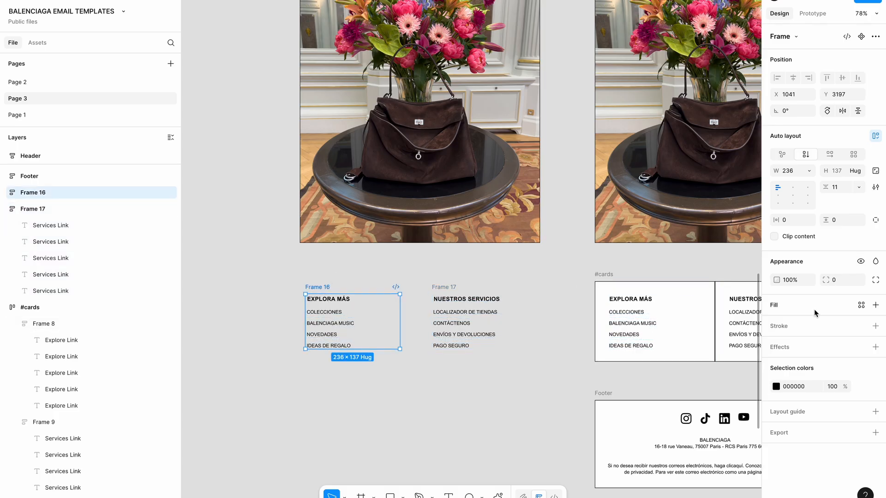
# Give both the Explore and Services link columns a white fill
pyautogui.click(877, 307)
pyautogui.click(441, 287)
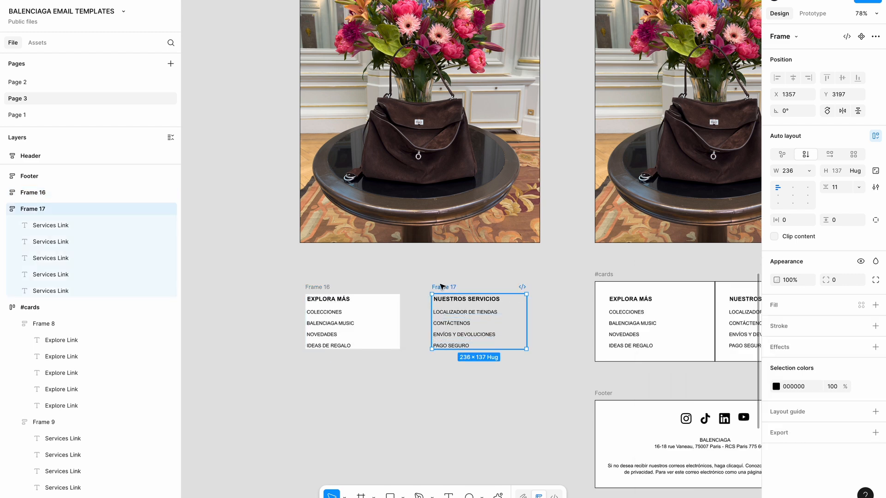
pyautogui.click(876, 307)
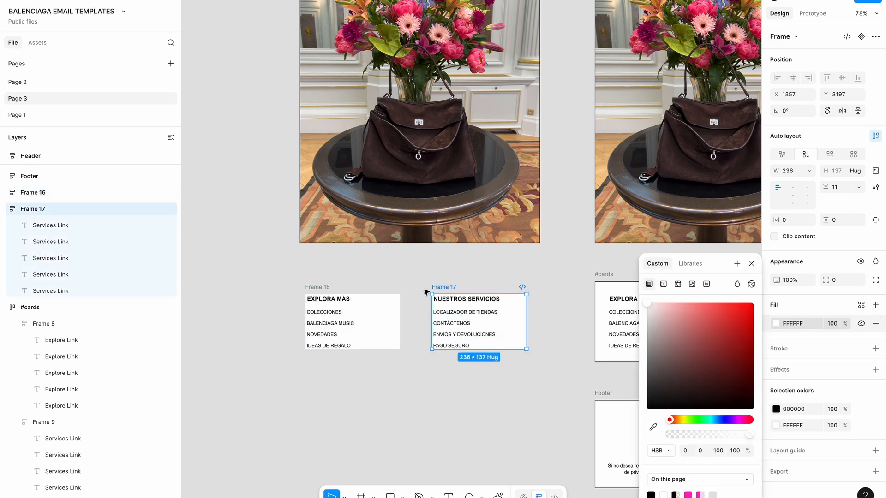
# Set the Explore column's link spacing to 12 and its padding to 32 on all sides
pyautogui.click(326, 290)
pyautogui.click(841, 189)
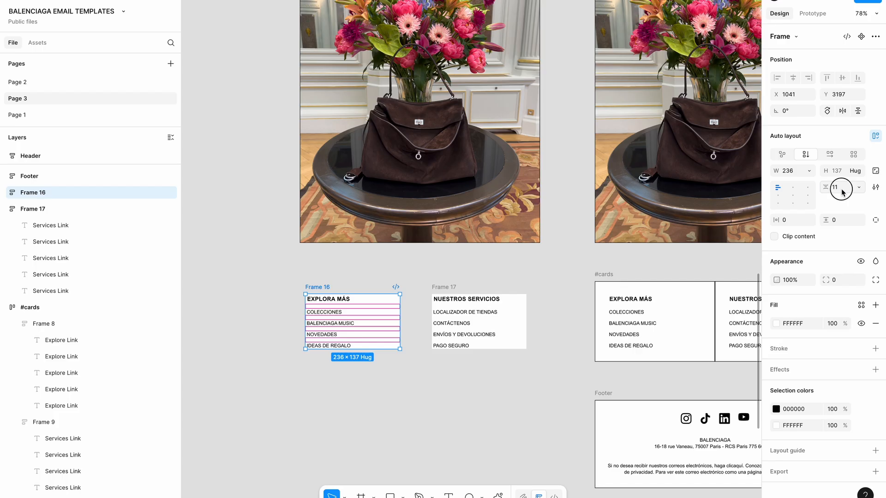
pyautogui.press('Up')
pyautogui.press('Up')
pyautogui.press('Up')
pyautogui.press('Up')
pyautogui.press('Up')
pyautogui.press('Up')
pyautogui.press('Up')
pyautogui.press('Up')
pyautogui.press('Down')
pyautogui.press('Down')
pyautogui.press('Down')
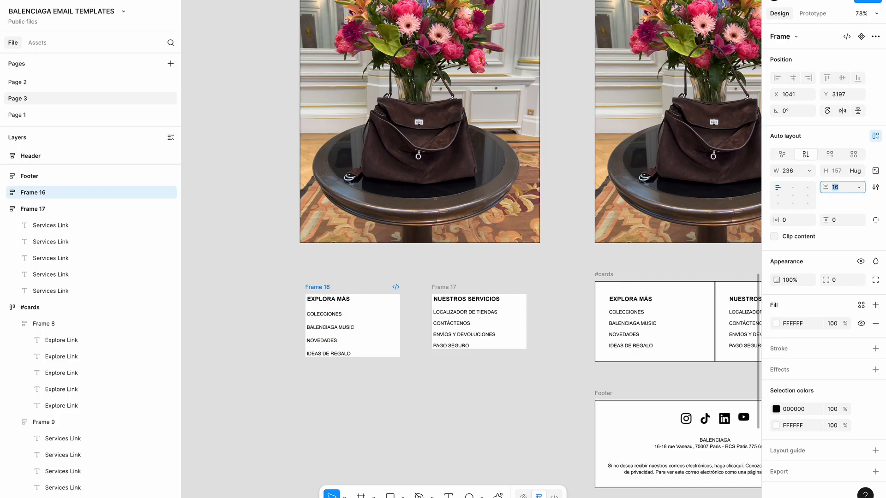
pyautogui.write('12')
pyautogui.click(788, 225)
pyautogui.press('Tab')
pyautogui.write('32')
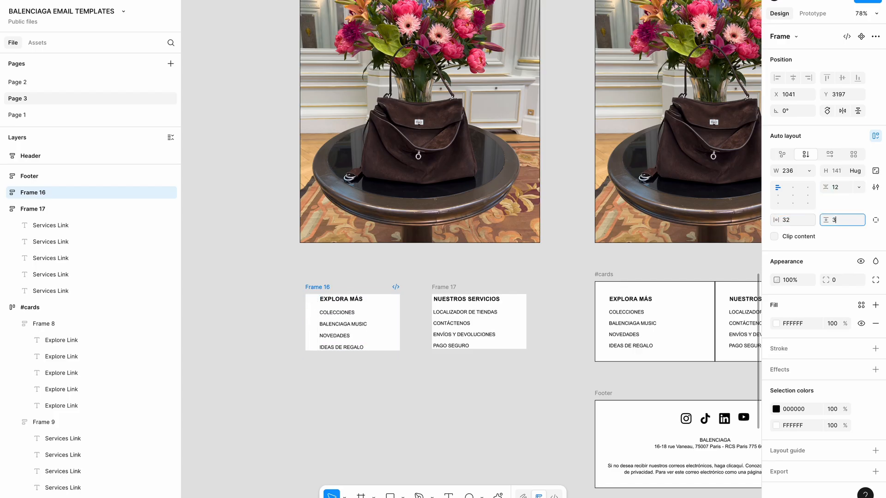
pyautogui.press('Tab')
# Set the Services column's link spacing to 12 and its padding to 32
pyautogui.click(454, 285)
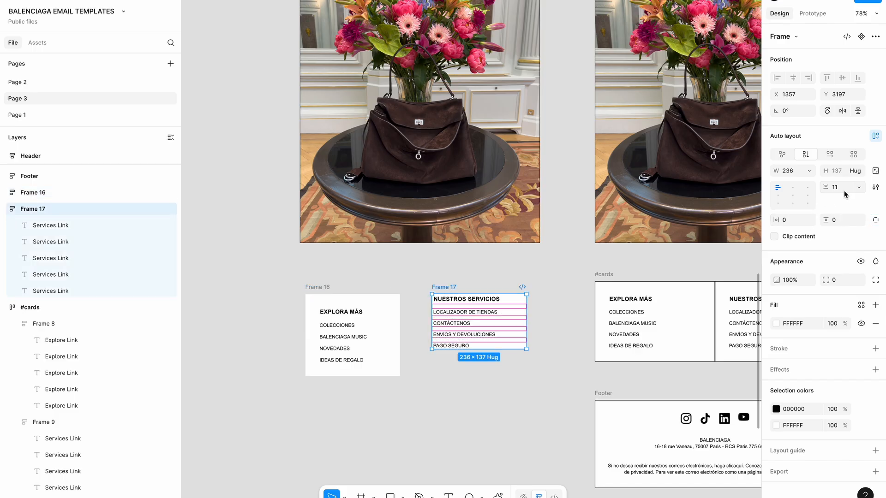
pyautogui.write('12')
pyautogui.press('Return')
pyautogui.write('21')
pyautogui.press('Tab')
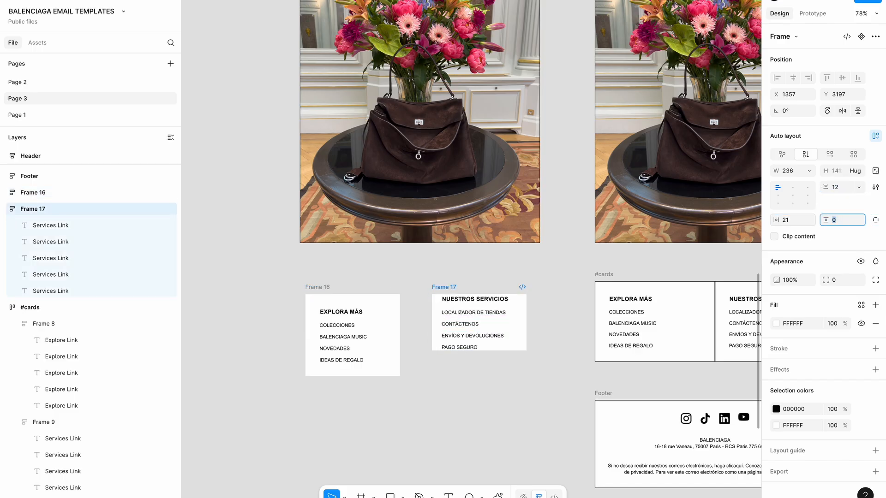
pyautogui.press('Tab')
pyautogui.write('32')
pyautogui.press('Return')
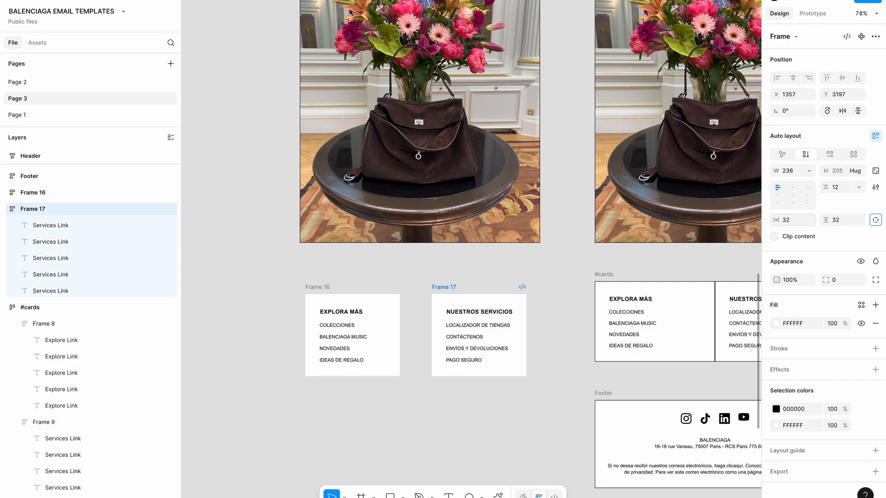
pyautogui.press('super+z')
# Snap the Services column against the Explore column's right edge and select both columns
pyautogui.moveTo(447, 309); pyautogui.dragTo(442, 309)
pyautogui.scroll(-1, 442, 309)
pyautogui.scroll(-2, 443, 312)
pyautogui.moveTo(480, 283); pyautogui.dragTo(467, 288)
pyautogui.moveTo(299, 238); pyautogui.dragTo(577, 395)
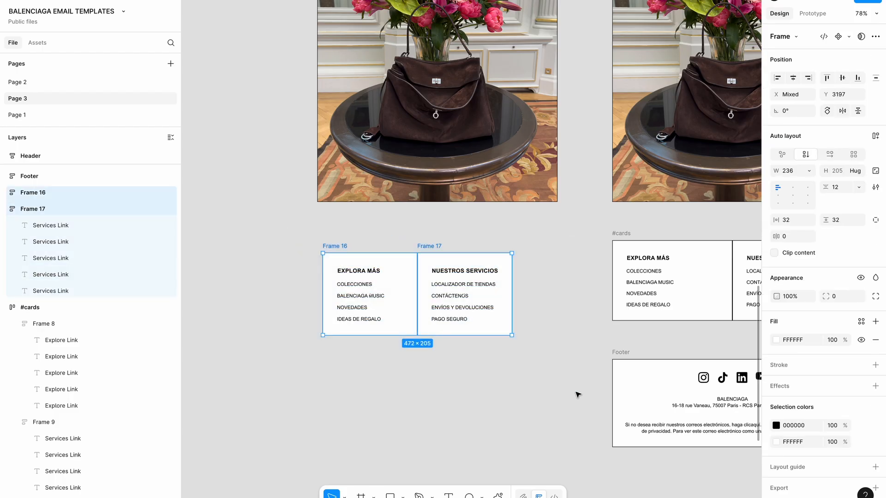
pyautogui.moveTo(265, 373); pyautogui.dragTo(577, 233)
# Wrap both columns in a horizontal auto-layout row with each column set to Fill container
pyautogui.hotkey('shift', 'a')
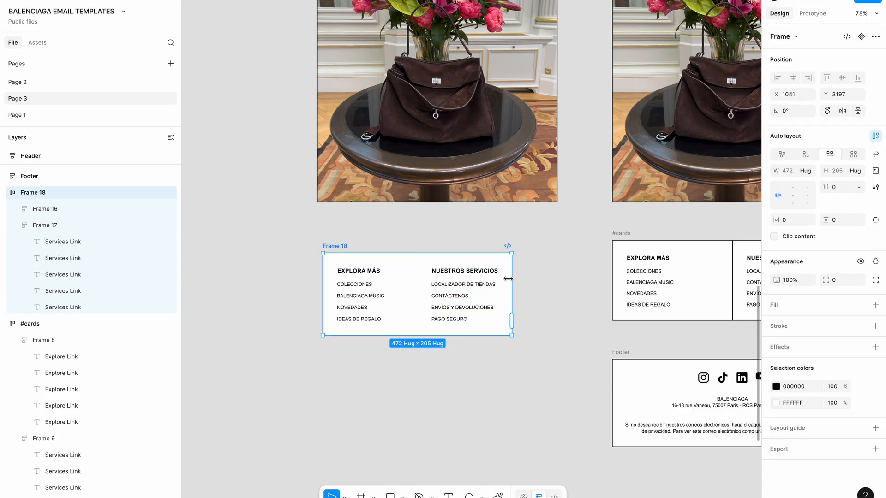
pyautogui.click(481, 283)
pyautogui.keyDown('shift'); pyautogui.click(371, 276); pyautogui.keyUp('shift')
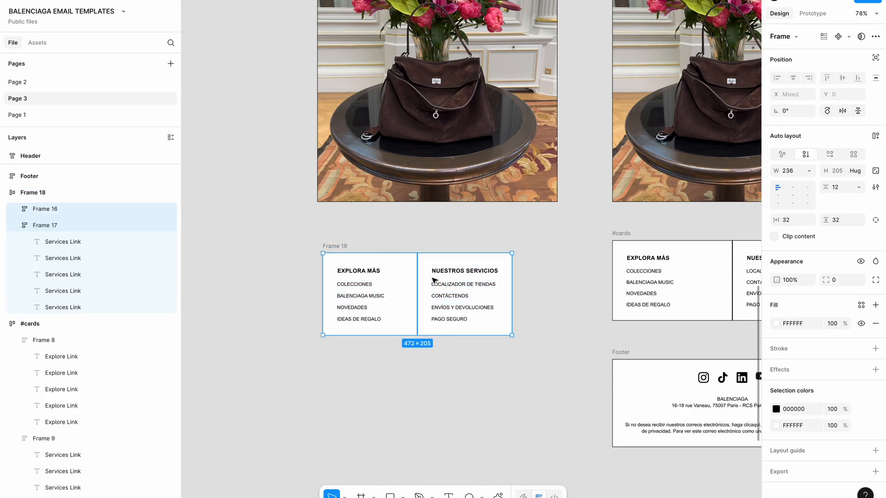
pyautogui.click(18, 226)
pyautogui.click(810, 171)
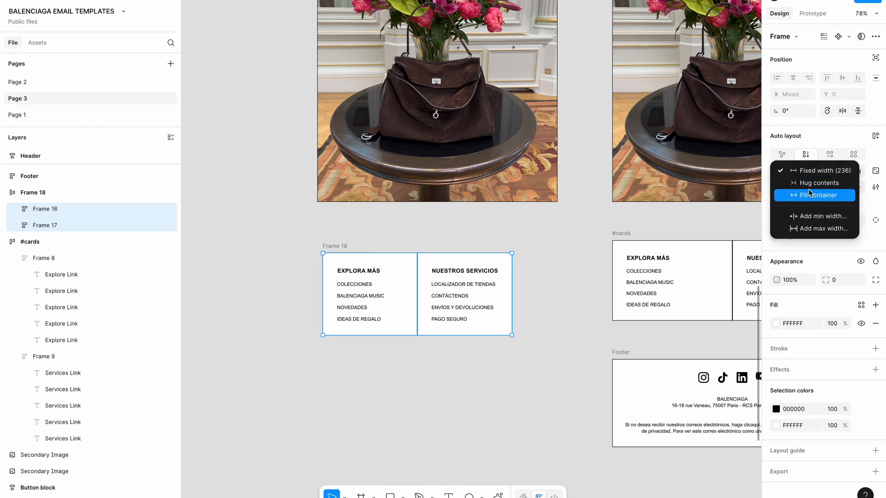
pyautogui.click(810, 195)
# Reposition the Frame 18 row and widen it to 600
pyautogui.click(368, 237)
pyautogui.moveTo(332, 245); pyautogui.dragTo(330, 230)
pyautogui.moveTo(510, 261); pyautogui.dragTo(557, 260)
# Add a black border stroke to both link columns
pyautogui.click(506, 286)
pyautogui.keyDown('shift'); pyautogui.click(389, 293); pyautogui.keyUp('shift')
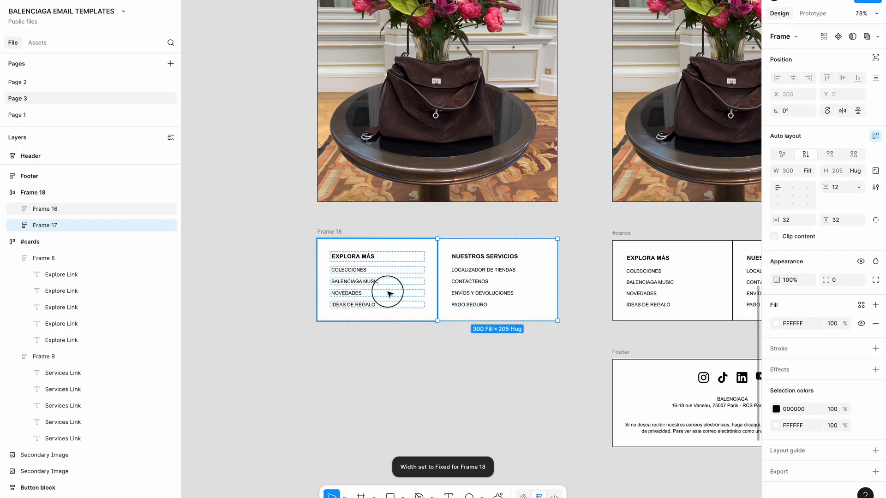
pyautogui.click(875, 349)
pyautogui.click(769, 369)
pyautogui.click(532, 397)
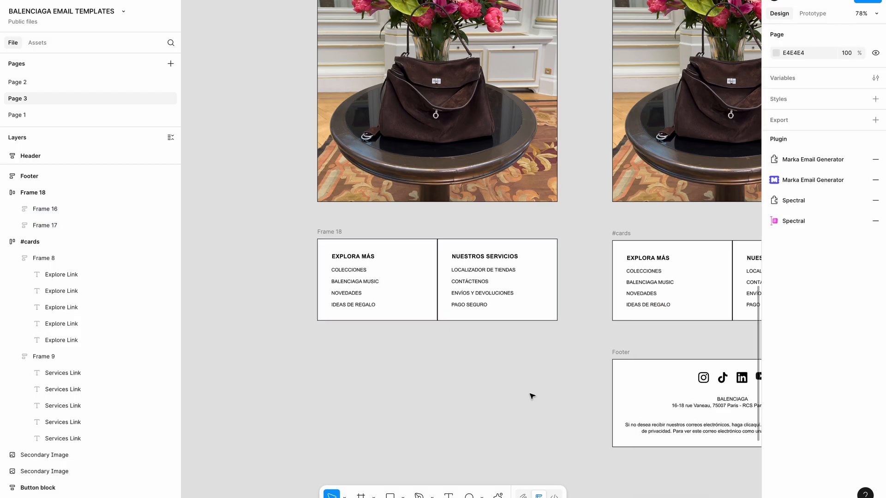
# Launch Marka Email Generator on Frame 18 and check how its preview reflows when resized
pyautogui.click(324, 232)
pyautogui.hotkey('ctrl', 'k')
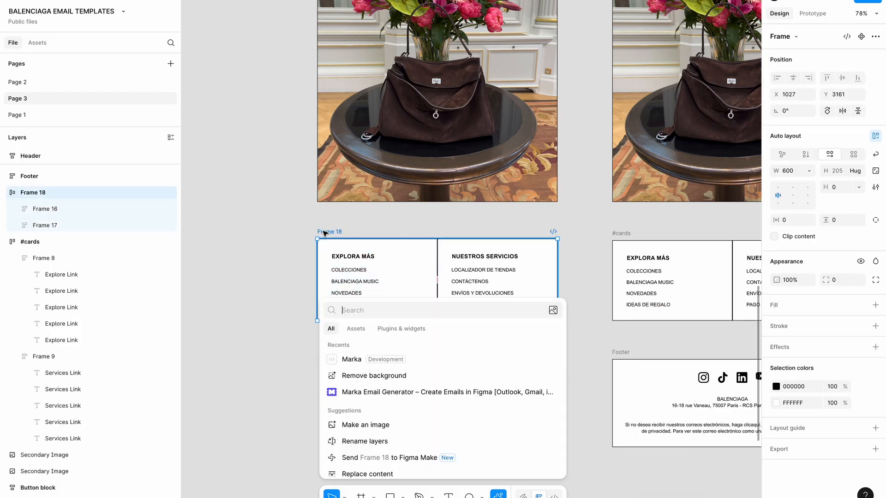
pyautogui.click(369, 392)
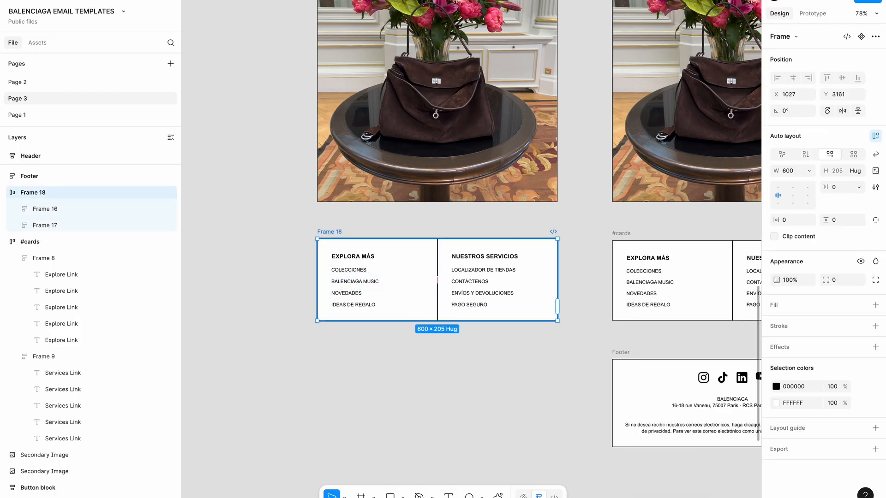
pyautogui.click(318, 57)
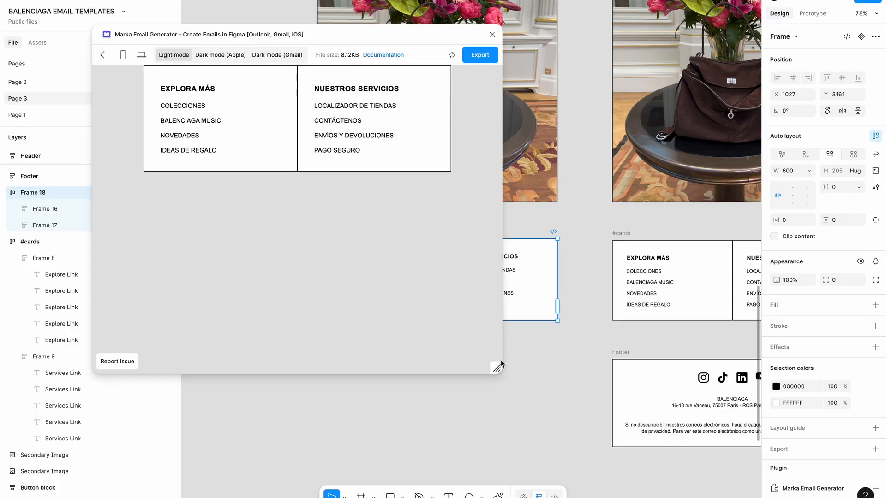
pyautogui.moveTo(501, 364); pyautogui.dragTo(295, 362)
pyautogui.hscroll(-2, 504, 300)
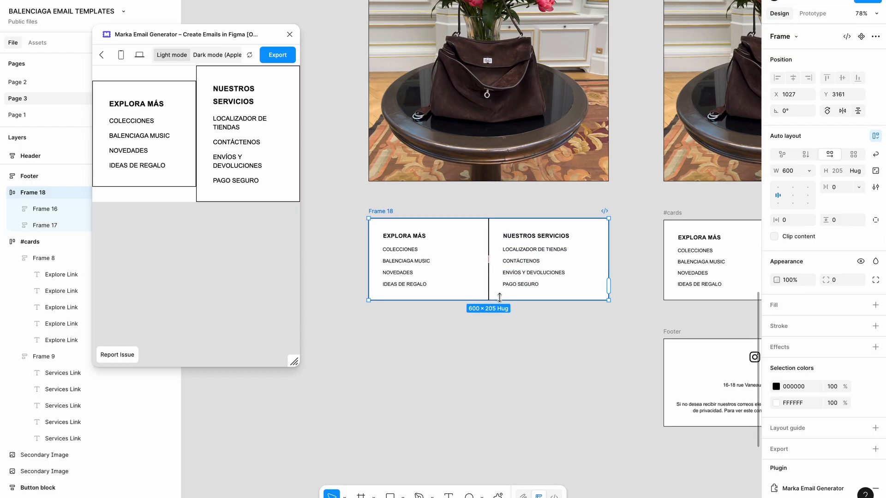
# Align Frame 18's columns to the top and refresh the email preview to recheck the reflow
pyautogui.press('Return')
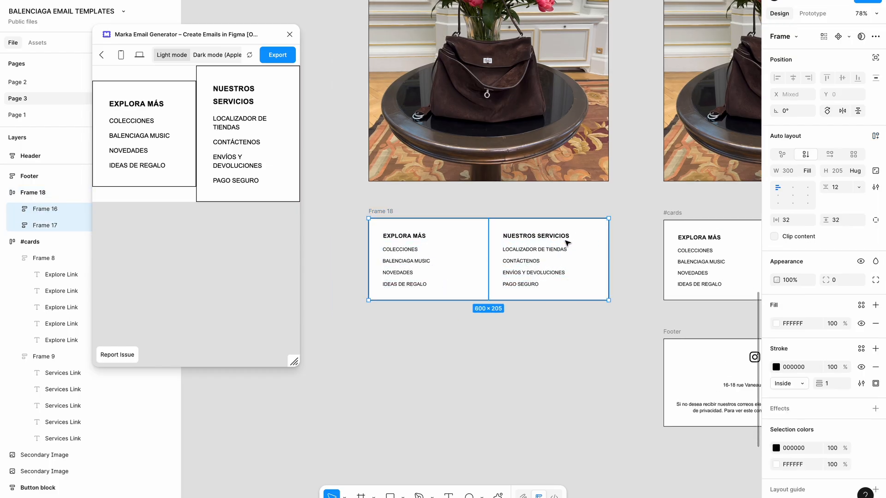
pyautogui.click(384, 211)
pyautogui.click(408, 223)
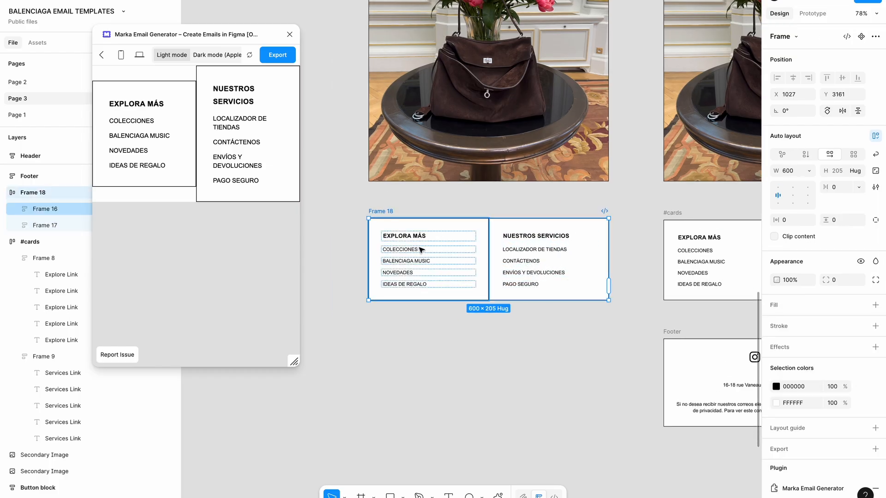
pyautogui.hotkey('shift', 'Return')
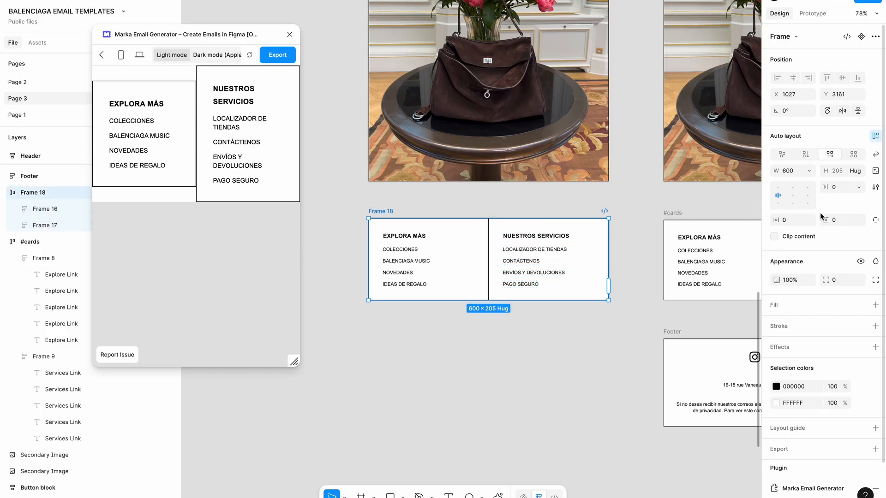
pyautogui.click(797, 191)
pyautogui.click(249, 56)
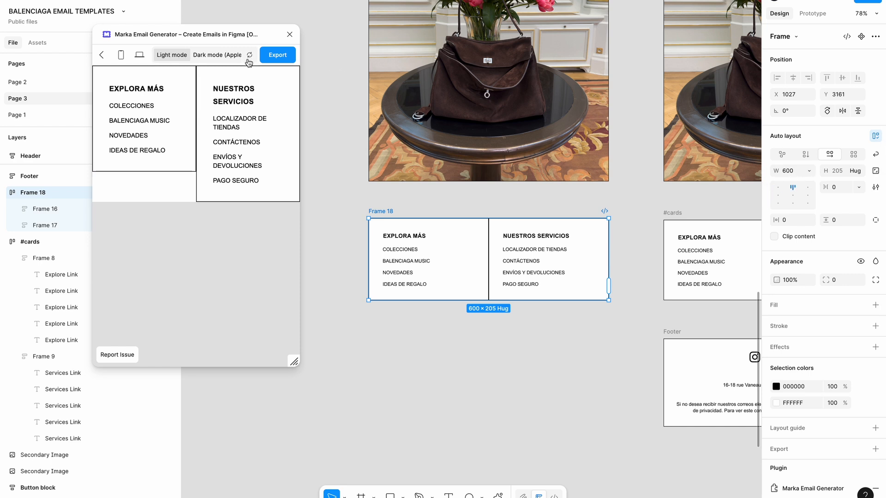
pyautogui.moveTo(294, 361); pyautogui.dragTo(333, 365)
pyautogui.hscroll(-2, 443, 372)
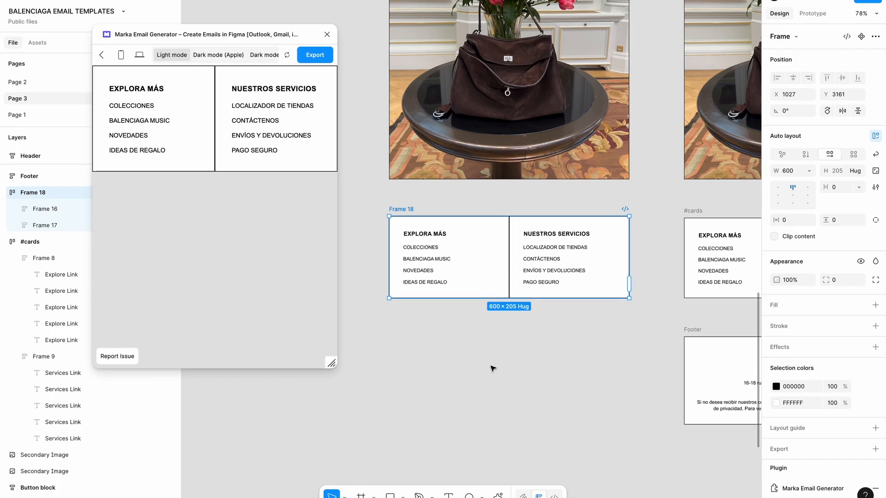
pyautogui.scroll(3, 491, 368)
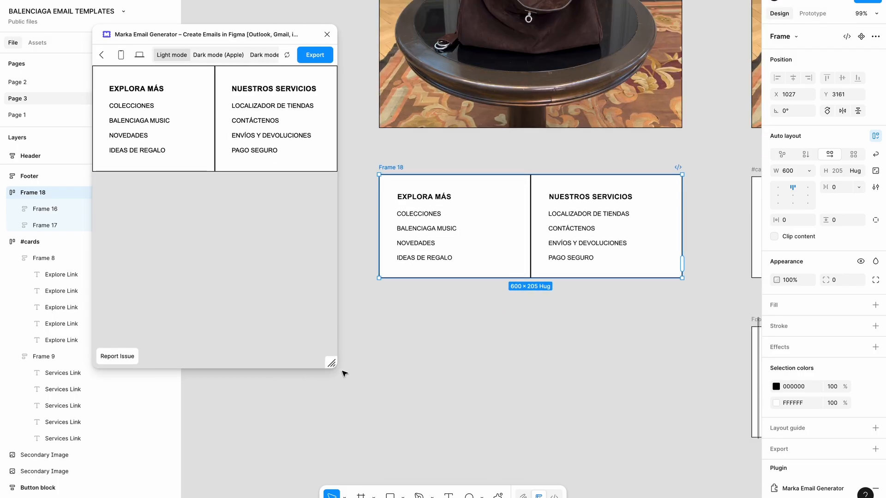
# Close the Marka plugin and reselect the two-column Frame 18
pyautogui.click(326, 34)
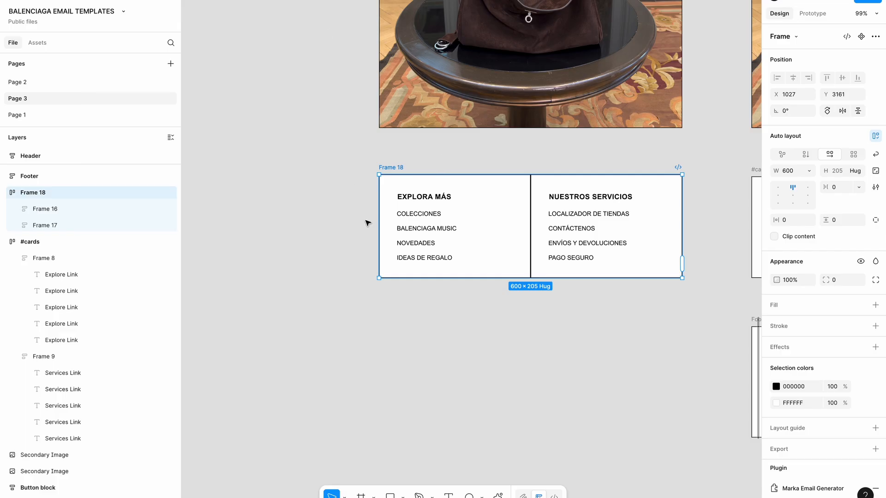
pyautogui.hscroll(1, 366, 223)
pyautogui.scroll(-3, 366, 224)
pyautogui.scroll(10, 434, 176)
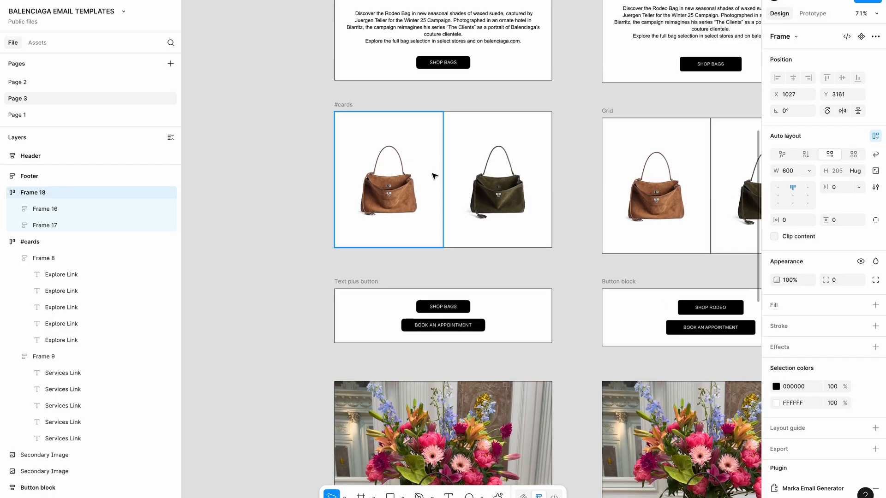
pyautogui.scroll(-10, 434, 176)
pyautogui.click(361, 265)
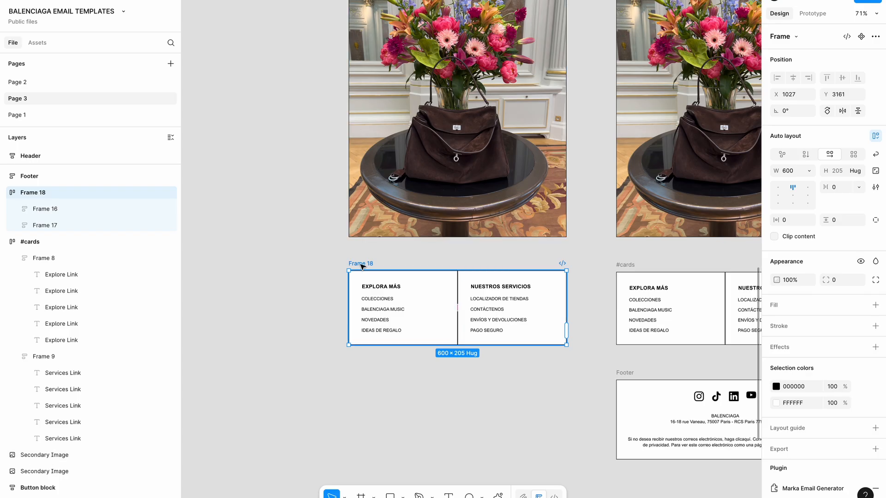
pyautogui.click(540, 430)
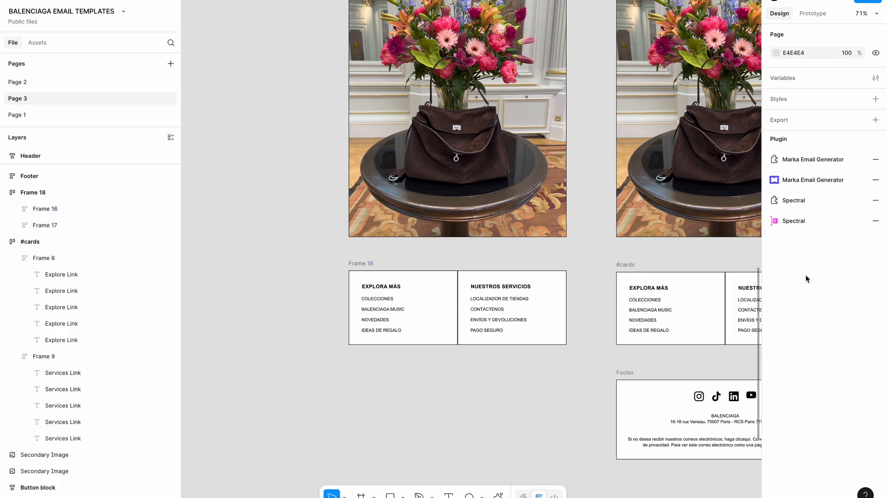
# Change Frame 18's frame type from Template to Frame and turn on the Cards layout
pyautogui.click(794, 171)
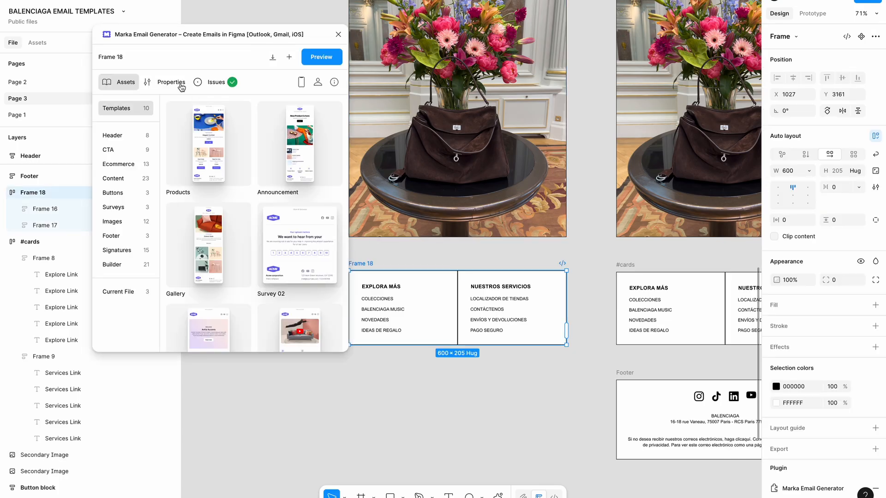
pyautogui.click(180, 84)
pyautogui.click(277, 131)
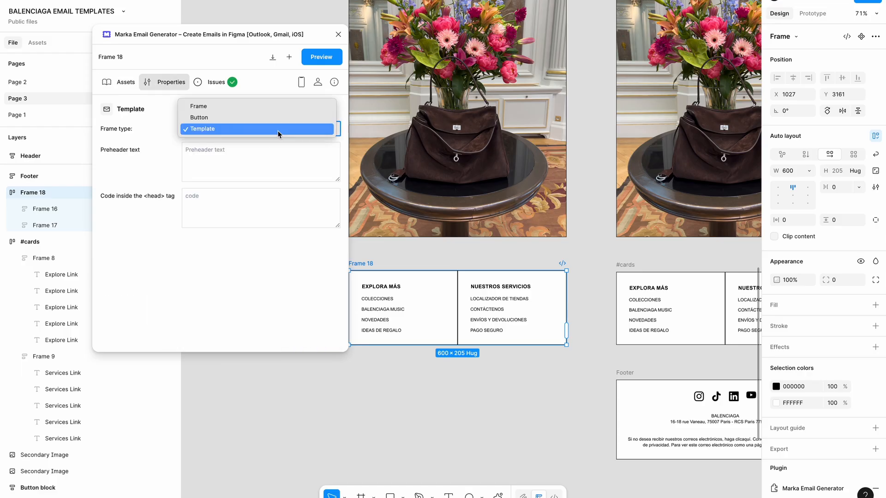
pyautogui.click(259, 109)
pyautogui.scroll(-3, 256, 257)
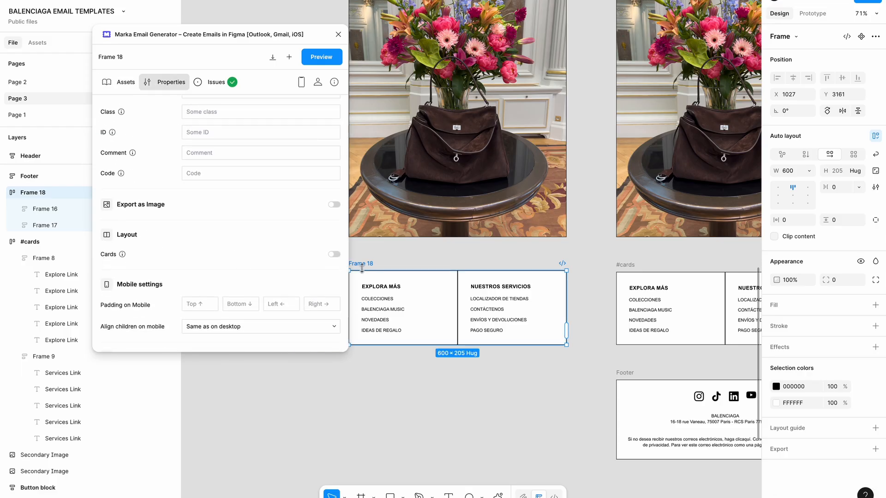
pyautogui.click(335, 254)
pyautogui.click(450, 259)
pyautogui.click(370, 263)
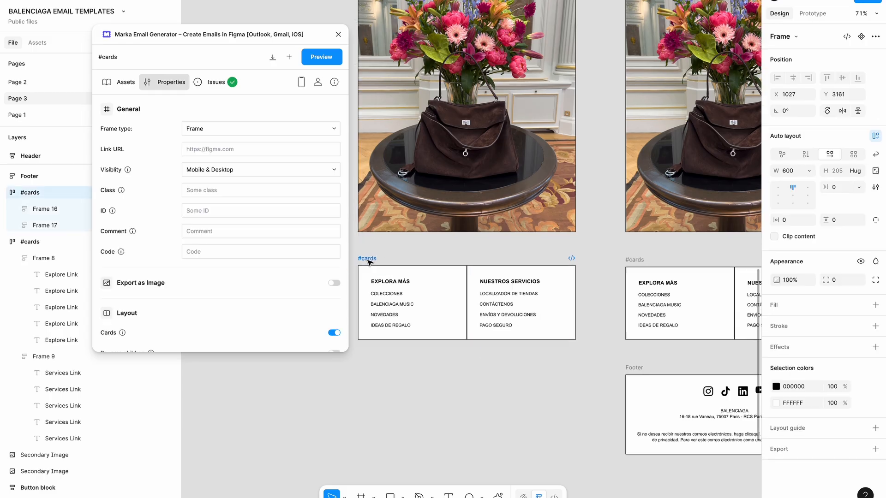
# Preview the #cards frame at narrow and wide widths, then close the generator
pyautogui.click(322, 57)
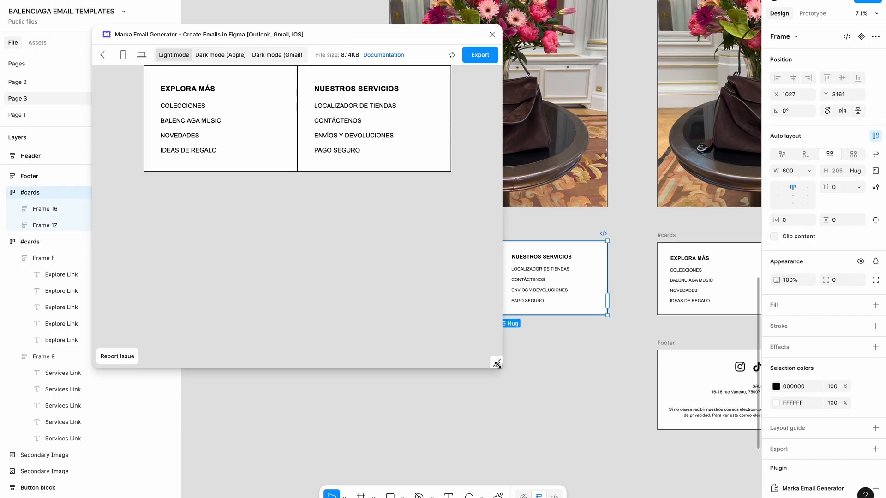
pyautogui.moveTo(497, 364); pyautogui.dragTo(429, 321)
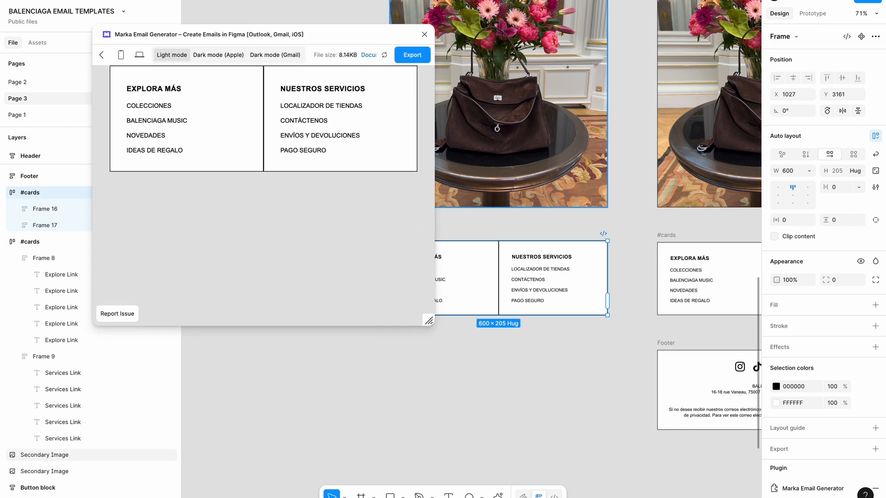
pyautogui.click(425, 34)
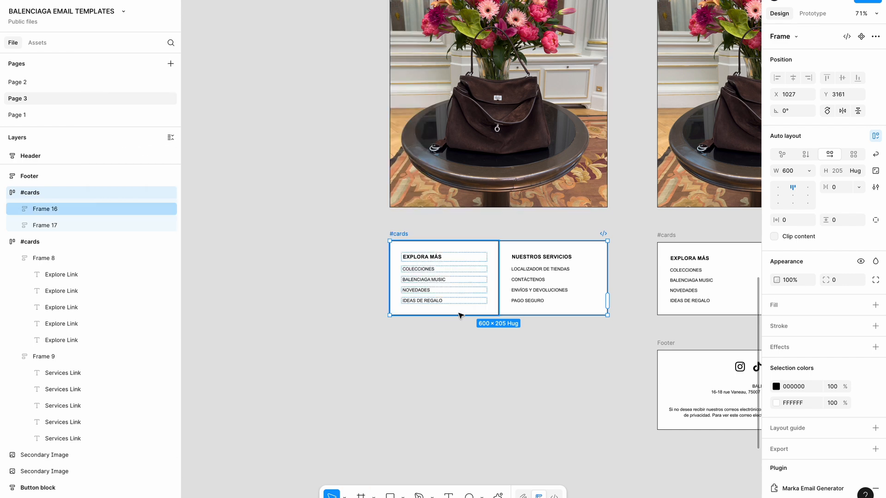
# Draw a new frame below the #cards frame and set its width to 600
pyautogui.scroll(-2, 530, 355)
pyautogui.click(530, 355)
pyautogui.scroll(2, 530, 355)
pyautogui.press('f')
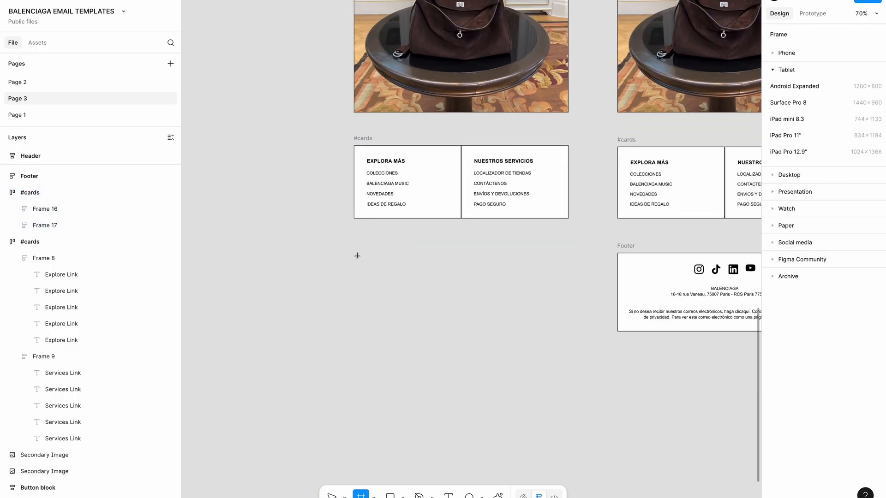
pyautogui.moveTo(358, 256); pyautogui.dragTo(574, 331)
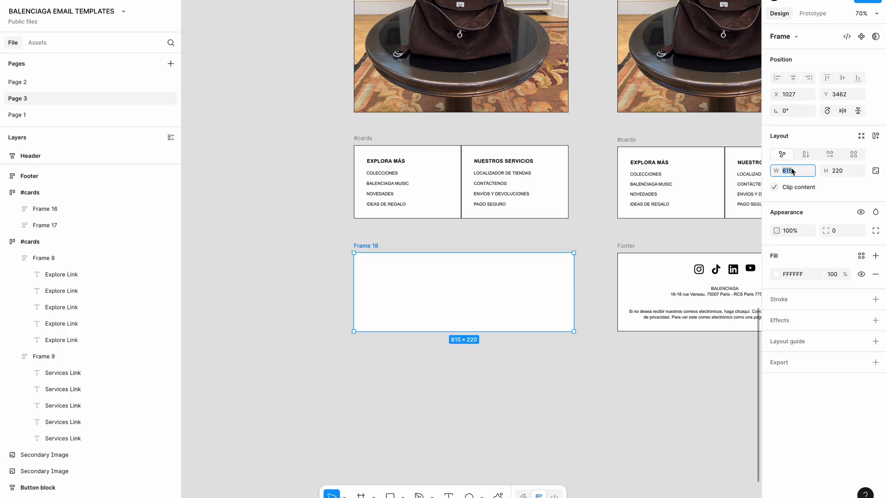
pyautogui.write('600')
pyautogui.press('Tab')
# Add auto layout to Frame 18 and move the footer address and privacy texts into it
pyautogui.click(481, 292)
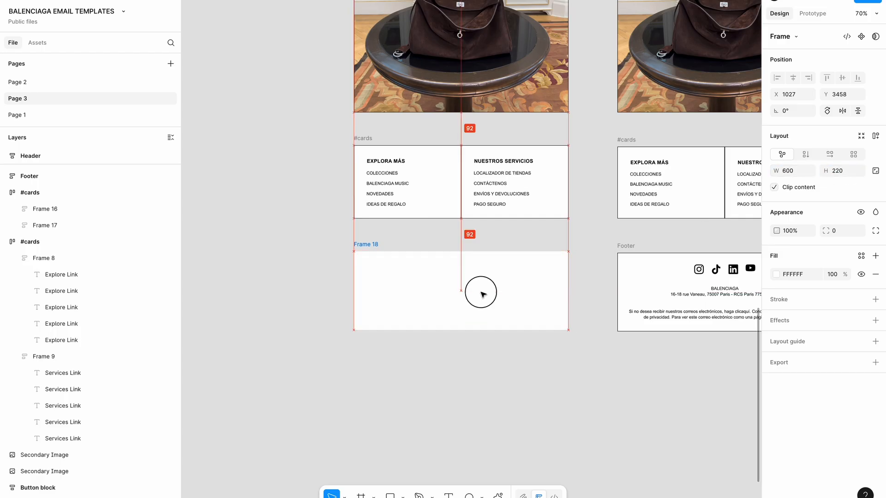
pyautogui.click(875, 136)
pyautogui.hscroll(5, 428, 283)
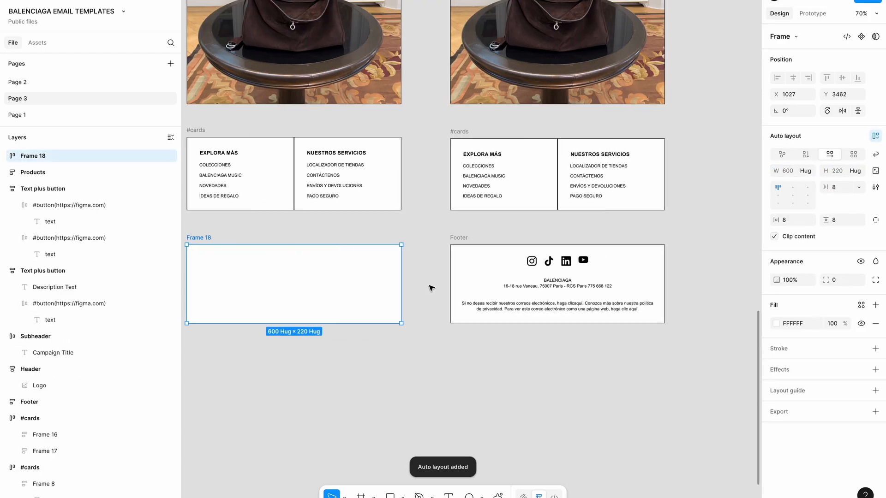
pyautogui.click(558, 286)
pyautogui.keyDown('shift'); pyautogui.click(551, 308); pyautogui.keyUp('shift')
pyautogui.hscroll(-3, 550, 308)
pyautogui.moveTo(549, 304); pyautogui.dragTo(412, 285)
# Stack Frame 18 vertically at 600 wide with 32 gap and 32 padding
pyautogui.click(280, 219)
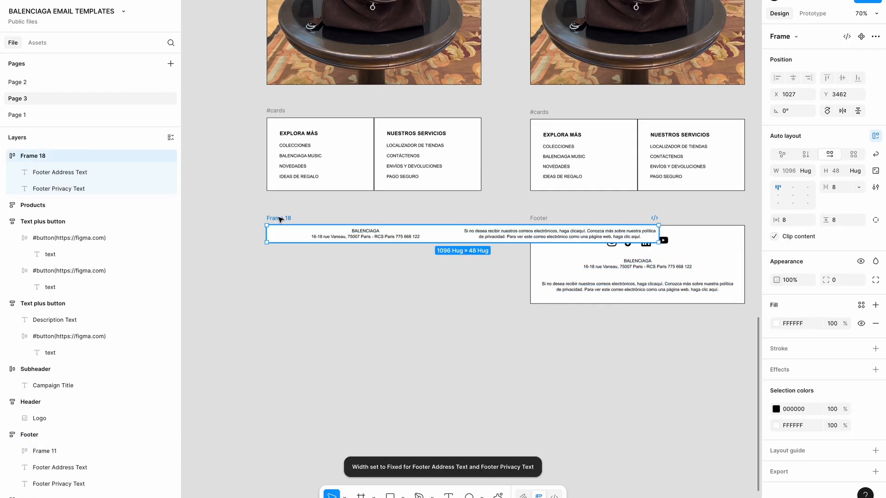
pyautogui.click(806, 154)
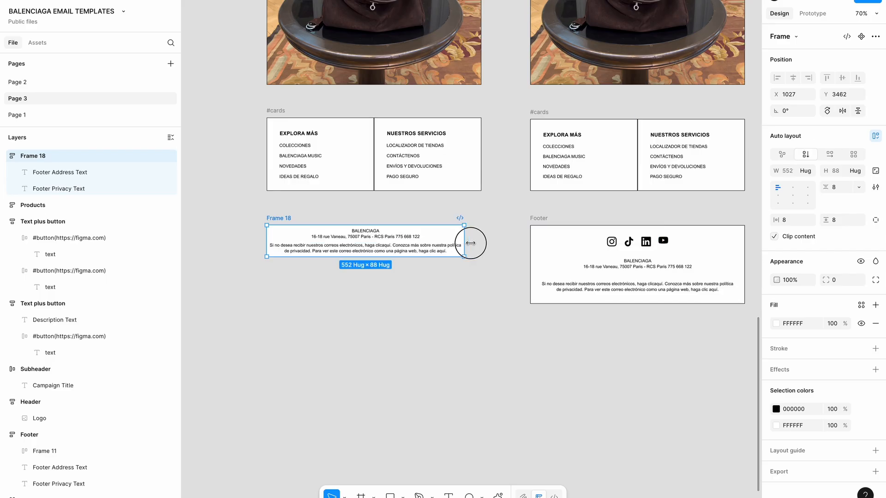
pyautogui.moveTo(470, 243); pyautogui.dragTo(480, 243)
pyautogui.click(843, 186)
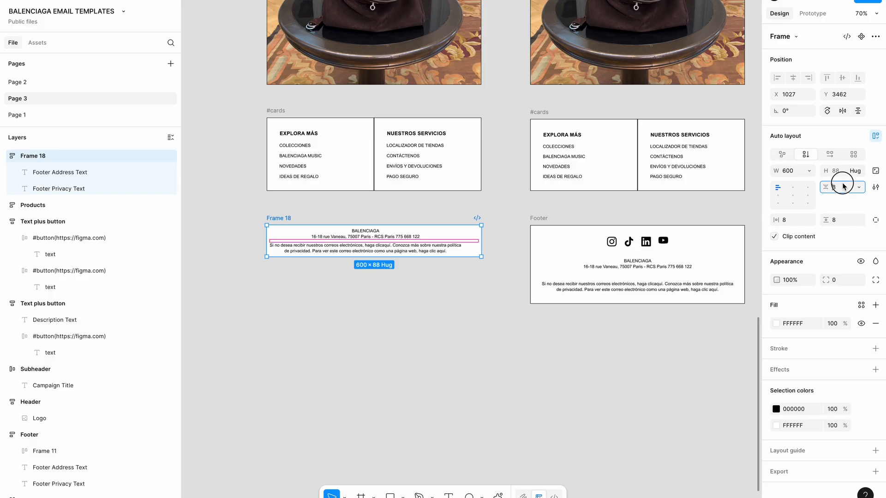
pyautogui.click(800, 221)
pyautogui.write('32')
pyautogui.click(844, 220)
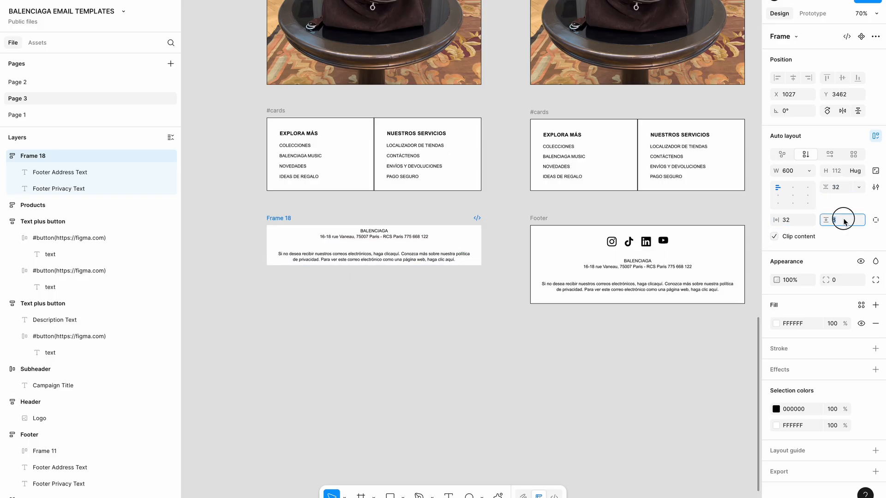
pyautogui.write('32')
pyautogui.press('Return')
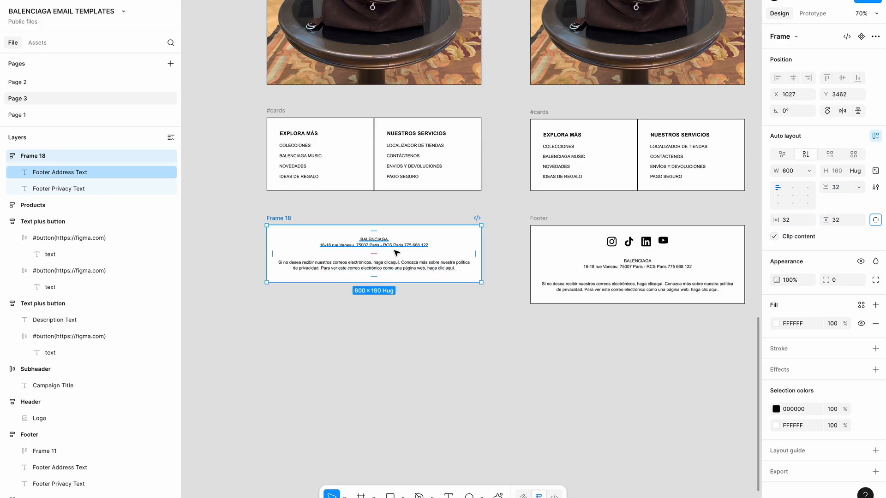
# Make both footer texts fill the container width of Frame 18
pyautogui.click(395, 244)
pyautogui.keyDown('shift'); pyautogui.click(394, 267); pyautogui.keyUp('shift')
pyautogui.click(809, 170)
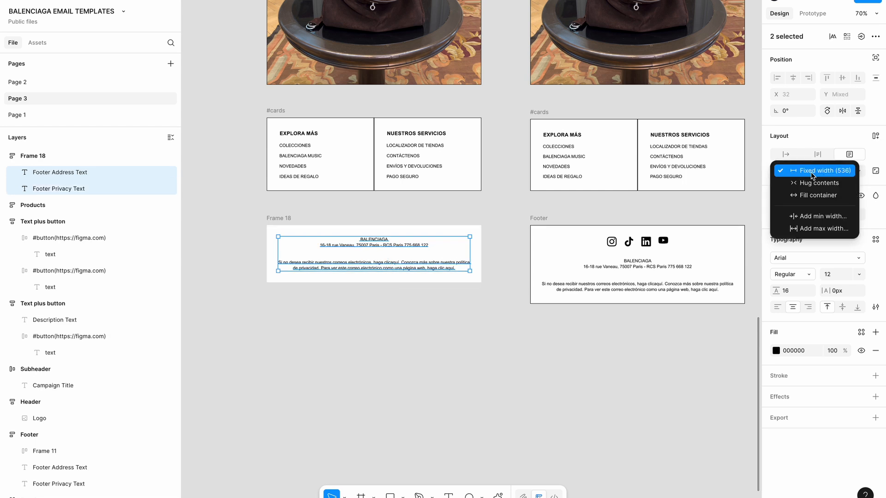
pyautogui.click(814, 195)
pyautogui.hscroll(-2, 432, 311)
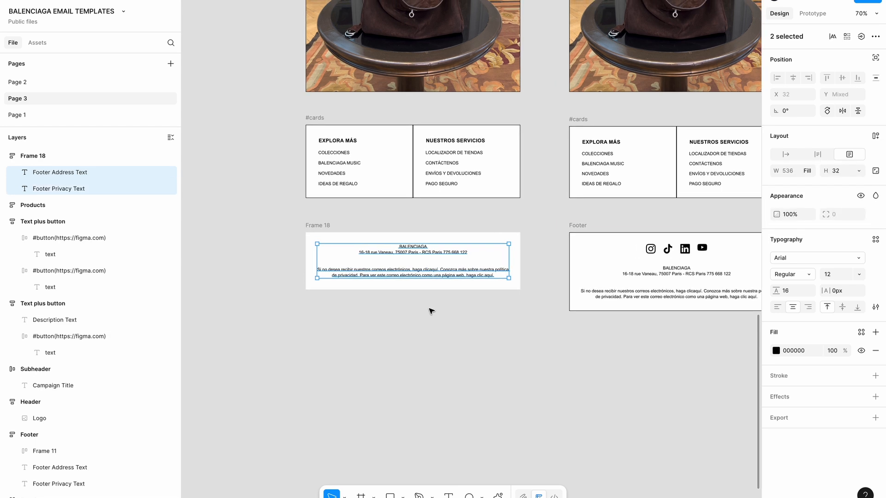
pyautogui.click(431, 311)
pyautogui.click(340, 232)
pyautogui.hscroll(4, 491, 280)
pyautogui.scroll(3, 587, 292)
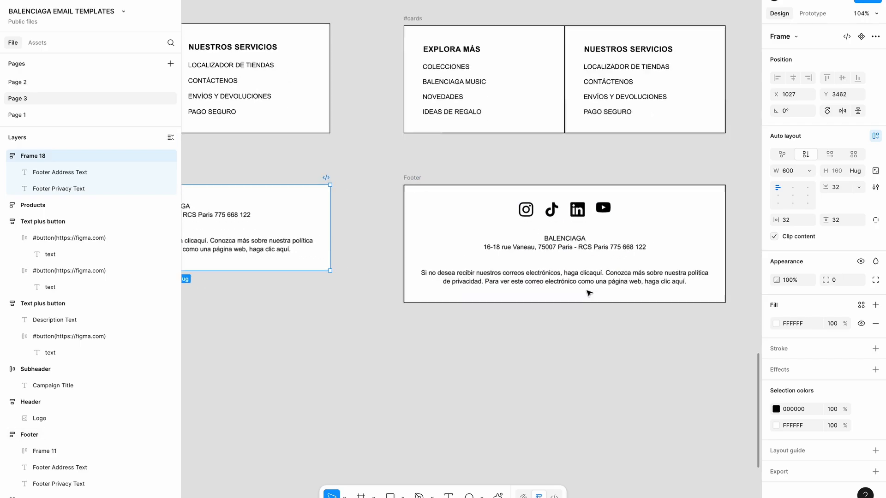
# Duplicate the Instagram, TikTok, LinkedIn and YouTube icons onto empty canvas
pyautogui.click(526, 212)
pyautogui.keyDown('shift'); pyautogui.click(552, 212); pyautogui.keyUp('shift')
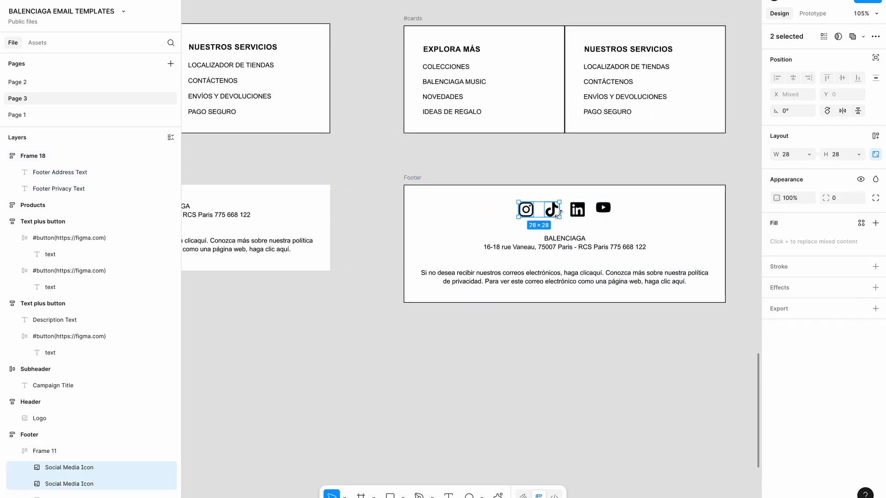
pyautogui.keyDown('shift'); pyautogui.click(576, 211); pyautogui.keyUp('shift')
pyautogui.keyDown('shift'); pyautogui.click(602, 212); pyautogui.keyUp('shift')
pyautogui.moveTo(602, 212); pyautogui.dragTo(280, 373)
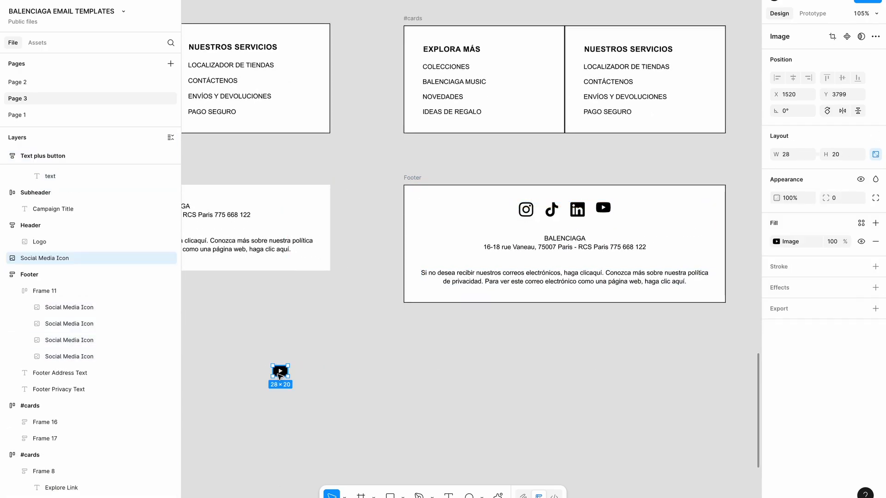
pyautogui.hscroll(-2, 665, 230)
pyautogui.hotkey('ctrl', 'z')
pyautogui.moveTo(596, 188); pyautogui.dragTo(281, 318)
pyautogui.click(293, 396)
# Wrap the four copied icons in auto-layout Frame 19 and place it atop Frame 18
pyautogui.scroll(3, 292, 391)
pyautogui.click(260, 277)
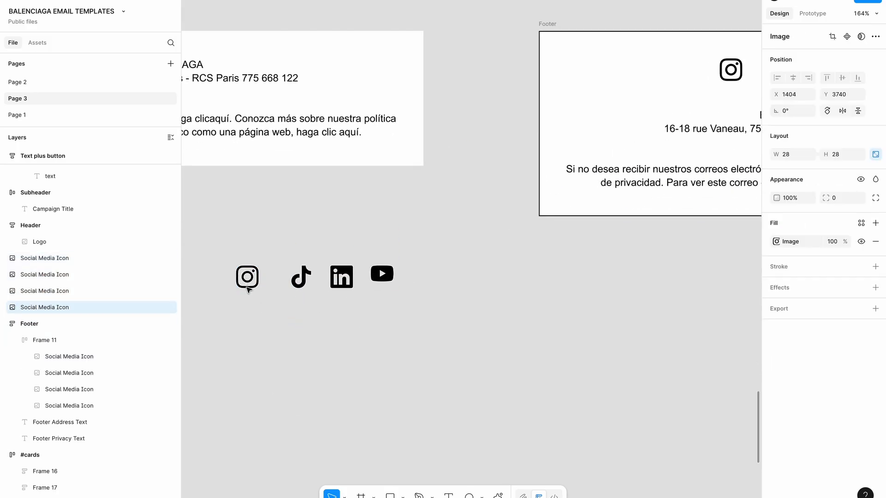
pyautogui.click(276, 345)
pyautogui.scroll(-2, 276, 345)
pyautogui.moveTo(276, 345); pyautogui.dragTo(506, 254)
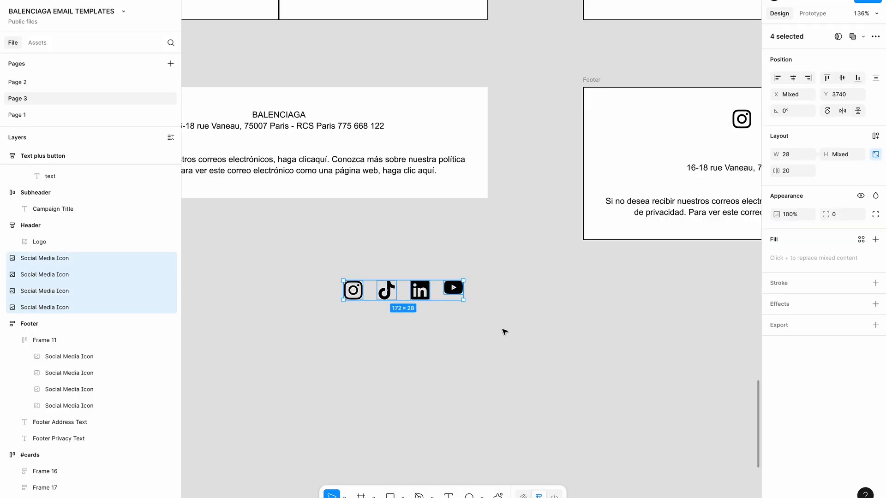
pyautogui.hotkey('shift', 'a')
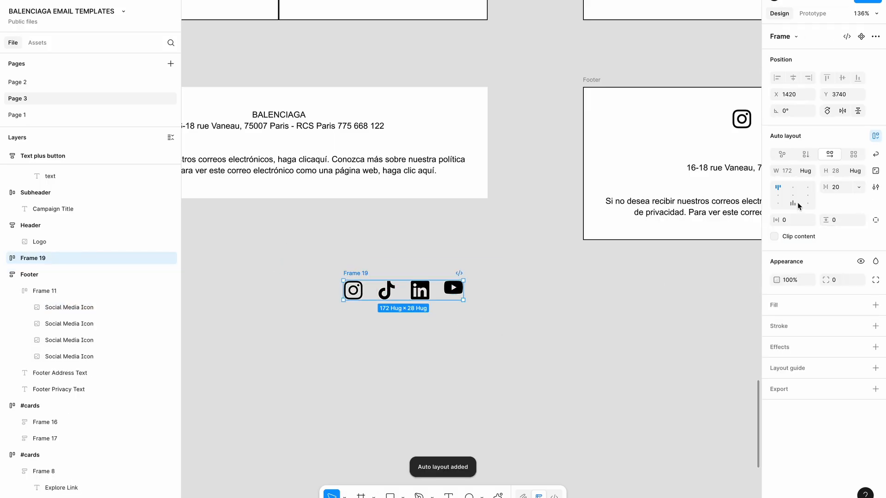
pyautogui.scroll(5, 443, 295)
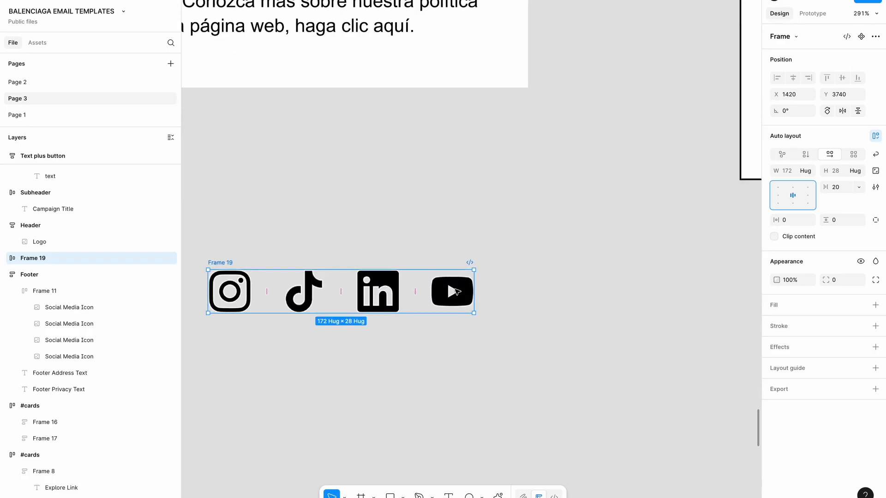
pyautogui.scroll(-5, 469, 315)
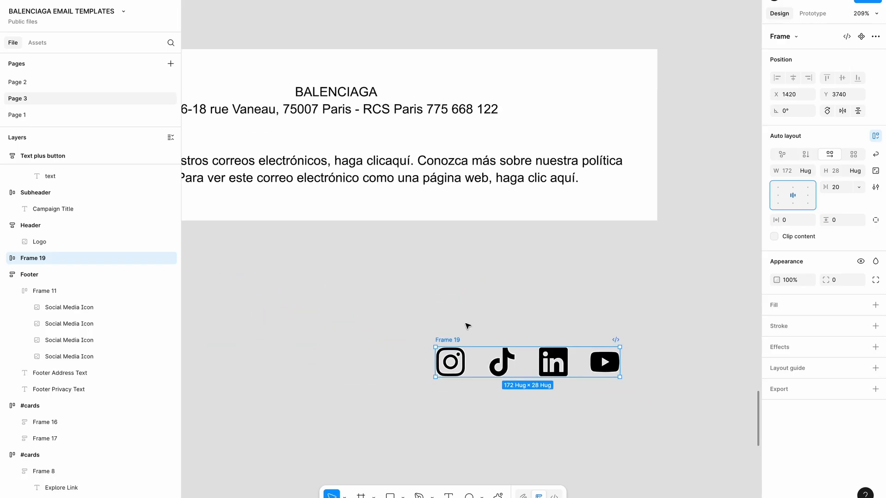
pyautogui.moveTo(457, 346); pyautogui.dragTo(350, 156)
pyautogui.scroll(-2, 351, 155)
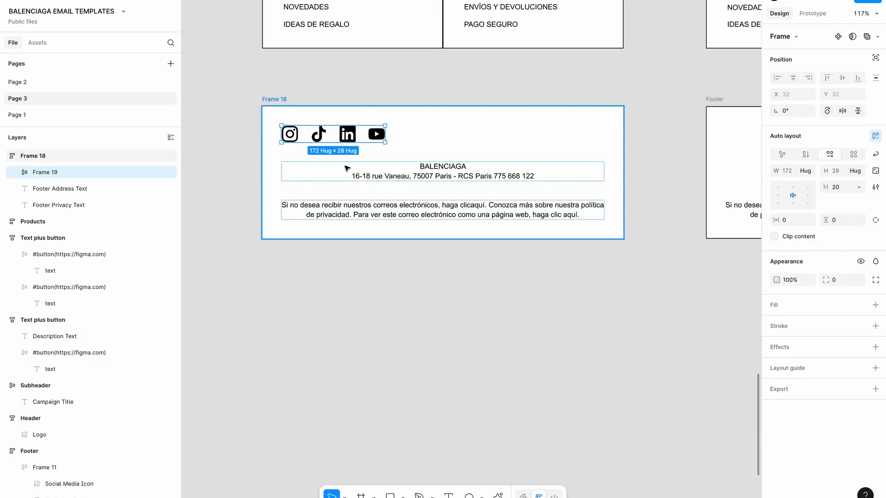
# Align Frame 18's content top center so the social icon row is centred
pyautogui.click(285, 100)
pyautogui.scroll(2, 459, 180)
pyautogui.scroll(-3, 459, 180)
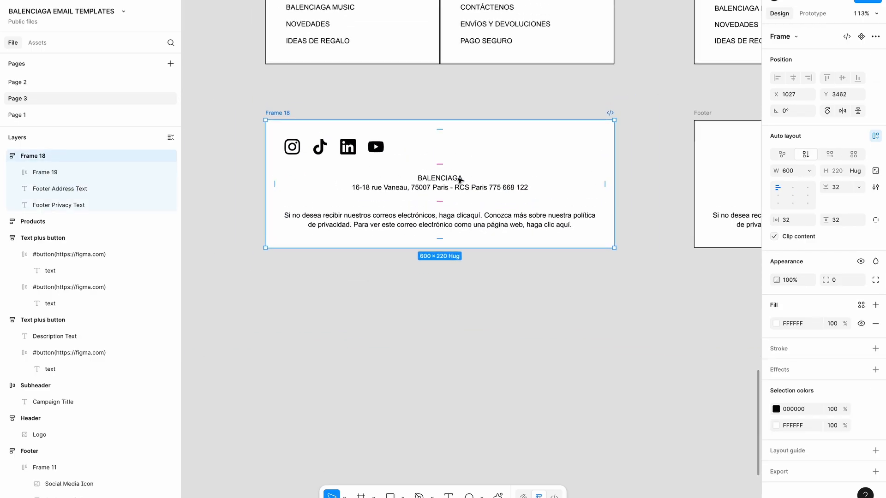
pyautogui.scroll(2, 459, 180)
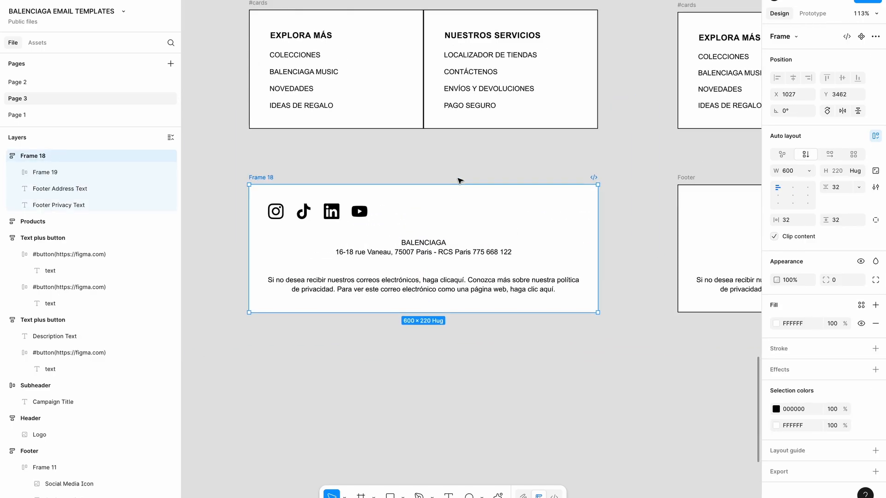
pyautogui.click(792, 190)
pyautogui.click(426, 215)
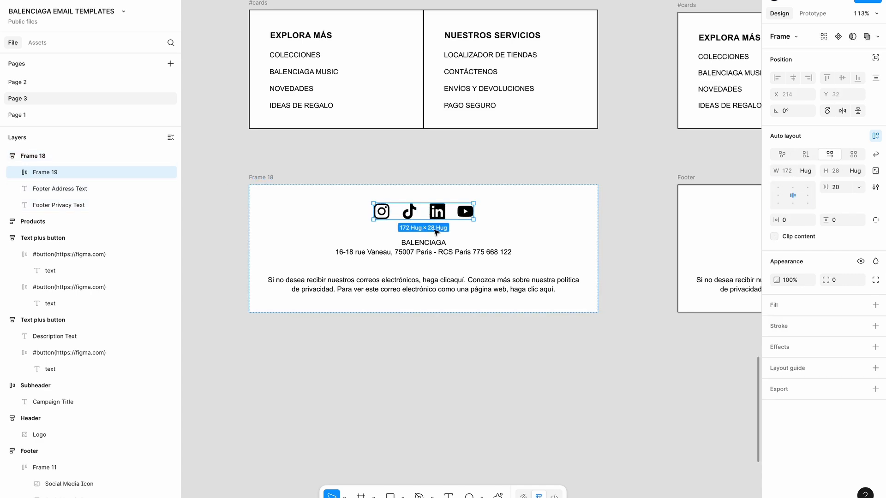
pyautogui.scroll(-3, 427, 247)
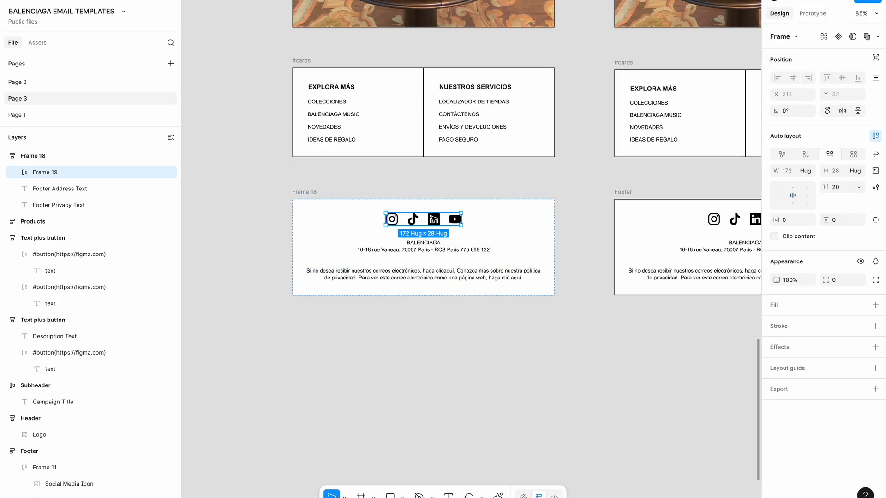
# Add a black outline stroke to Frame 18
pyautogui.click(434, 246)
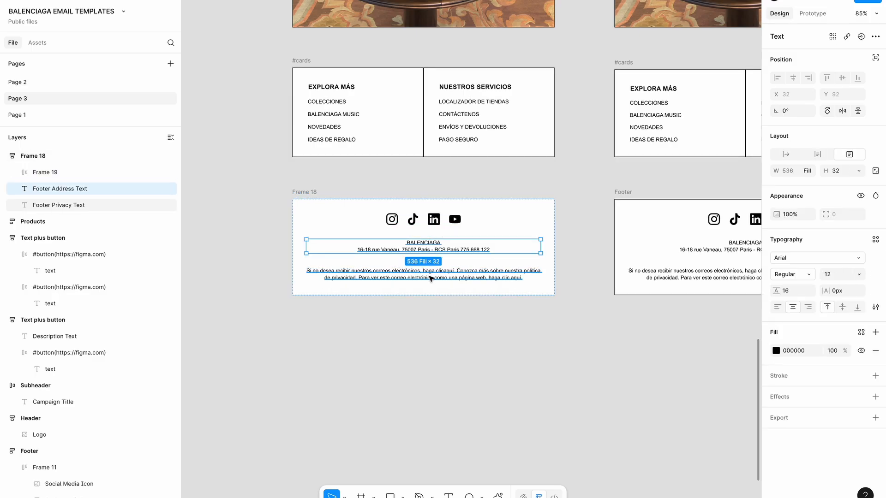
pyautogui.click(431, 278)
pyautogui.click(431, 341)
pyautogui.scroll(-2, 431, 342)
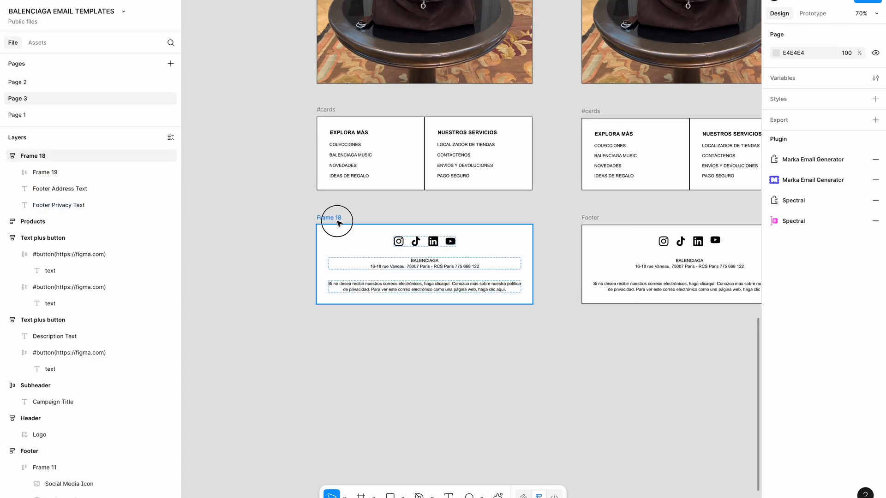
pyautogui.click(328, 218)
pyautogui.click(876, 349)
pyautogui.click(550, 373)
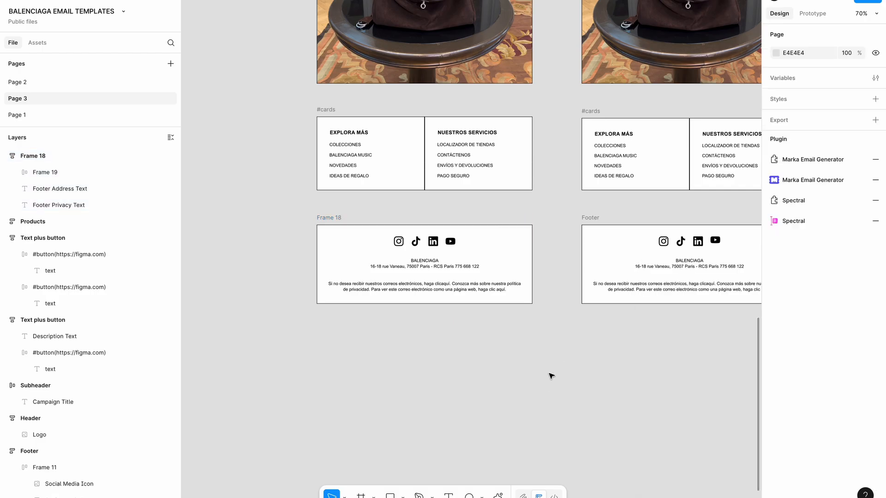
pyautogui.click(789, 182)
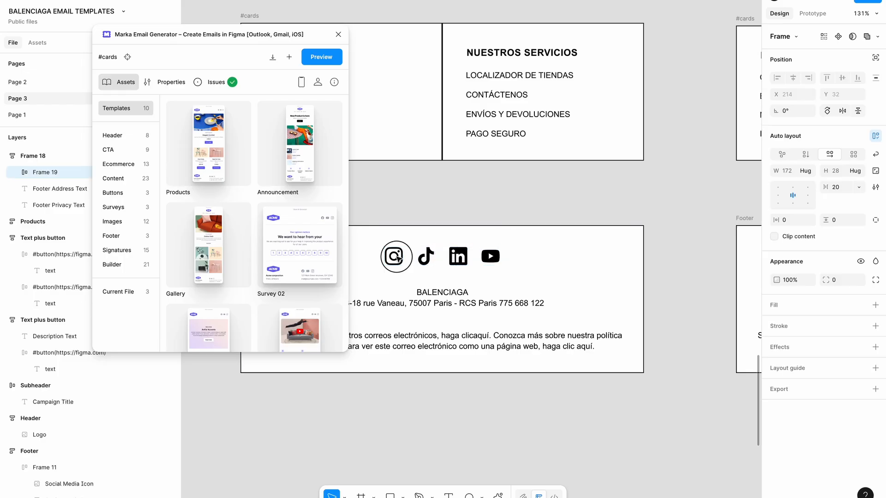
# Check the Instagram icon's settings in the Marka plugin, then close the plugin
pyautogui.hscroll(-2, 428, 255)
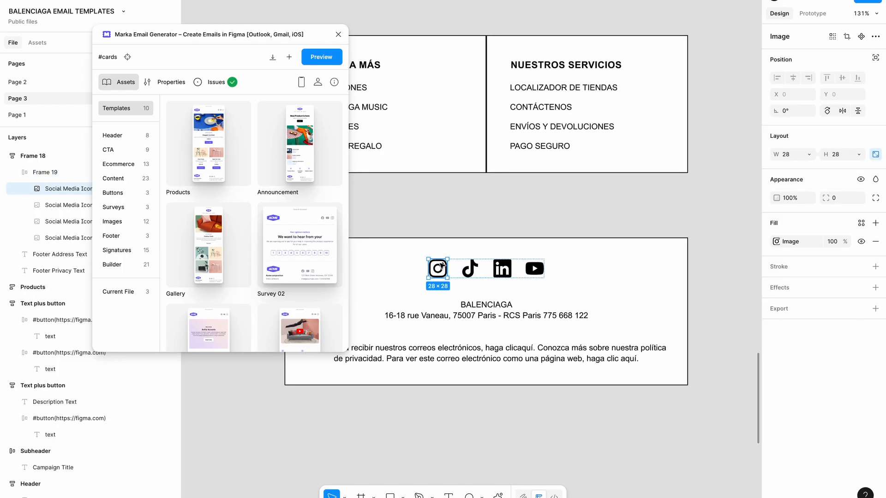
pyautogui.click(173, 83)
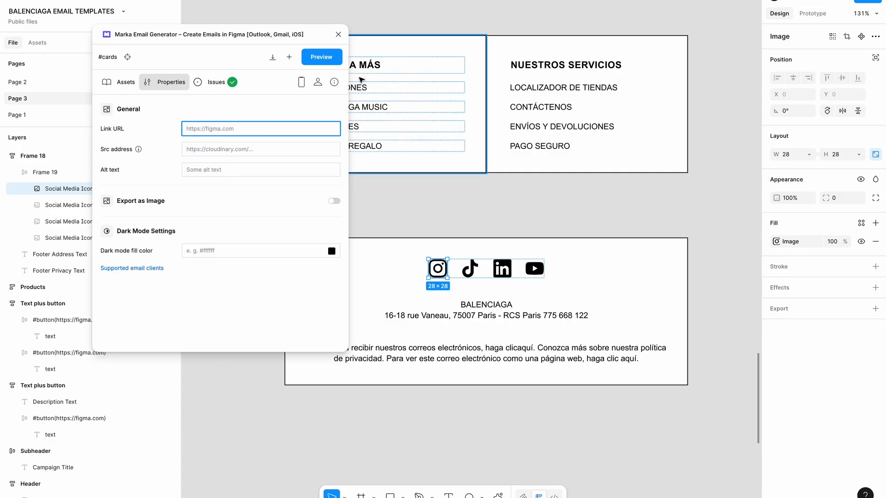
pyautogui.click(338, 34)
pyautogui.click(389, 184)
# Rename Frame 18 to Footer
pyautogui.scroll(-5, 389, 186)
pyautogui.scroll(-10, 390, 186)
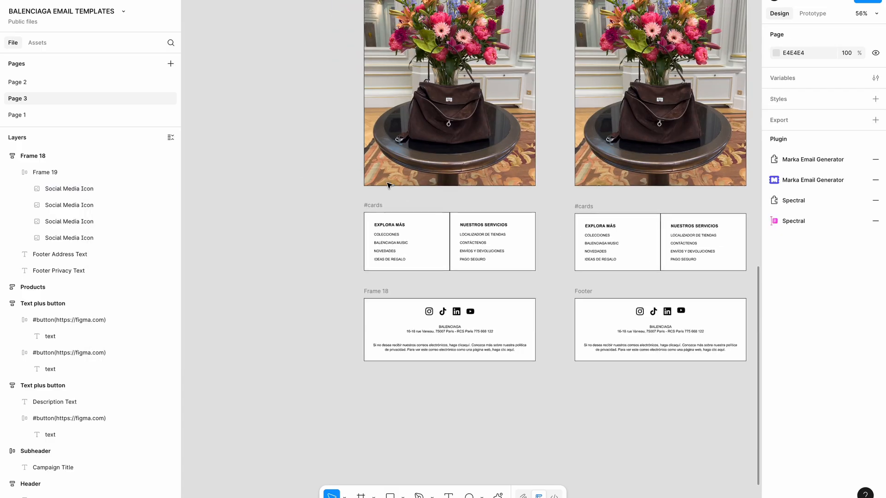
pyautogui.scroll(-3, 390, 185)
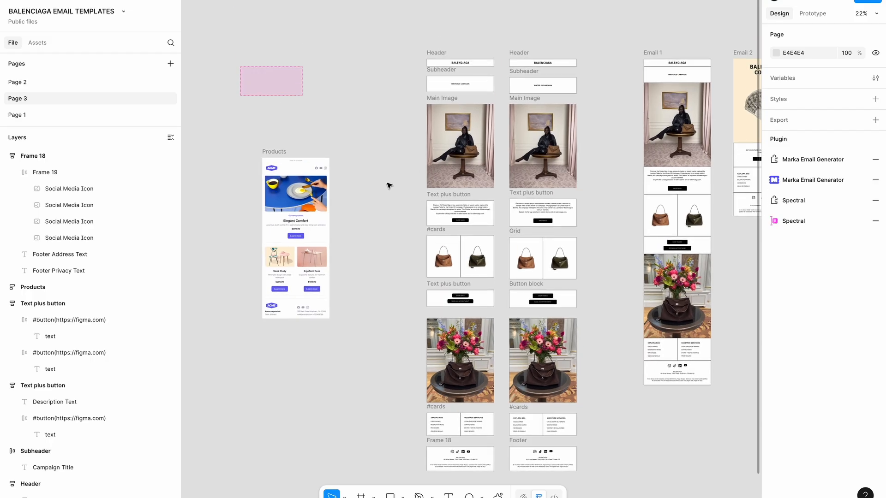
pyautogui.moveTo(394, 447); pyautogui.dragTo(481, 59)
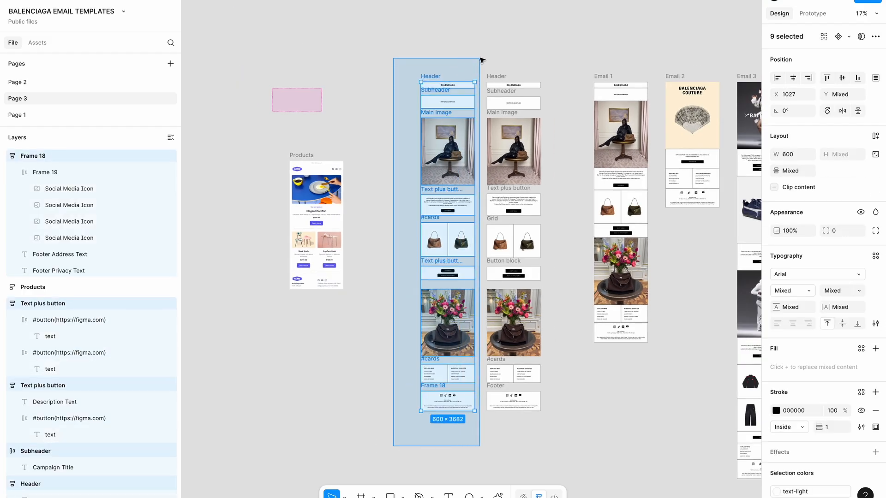
pyautogui.click(351, 329)
pyautogui.scroll(7, 415, 310)
pyautogui.scroll(-5, 425, 296)
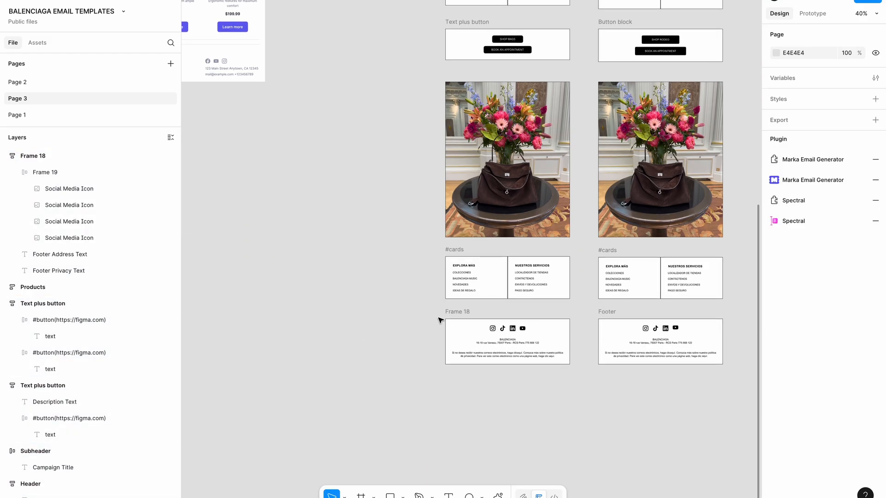
pyautogui.click(451, 315)
pyautogui.hotkey('ctrl', 'r')
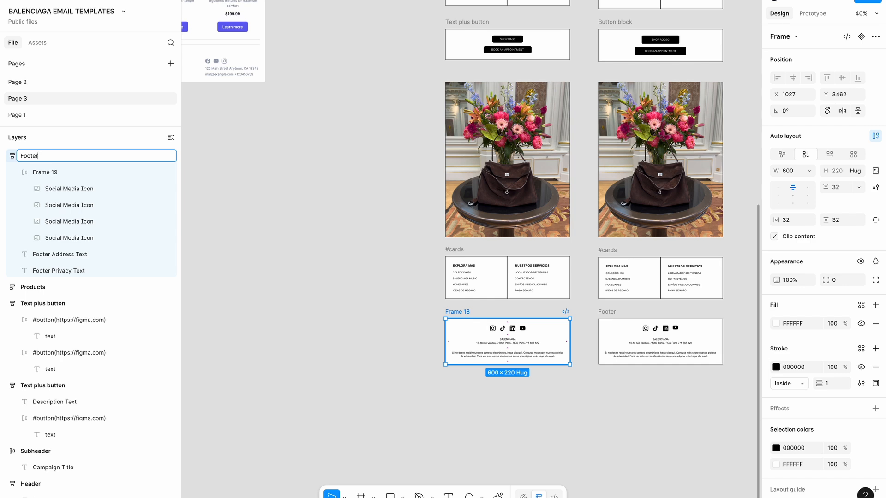
pyautogui.press('Return')
pyautogui.press('Escape')
pyautogui.scroll(-6, 434, 364)
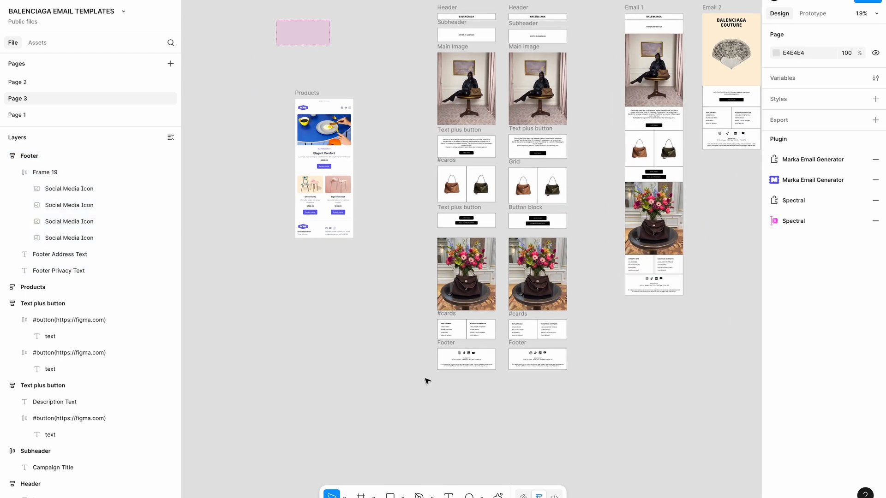
# Select all nine section frames, Header through Footer, and use Create multiple components
pyautogui.scroll(1, 417, 403)
pyautogui.moveTo(411, 409); pyautogui.dragTo(505, 414)
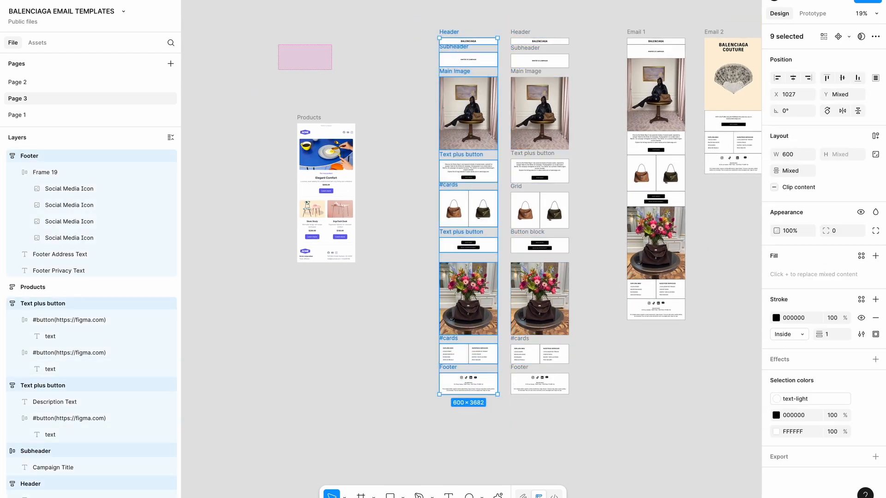
pyautogui.click(848, 38)
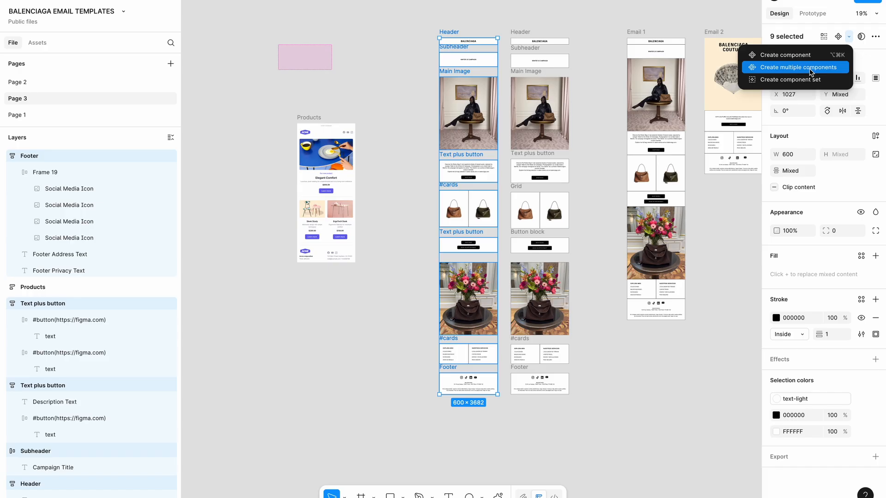
pyautogui.click(811, 68)
pyautogui.click(709, 300)
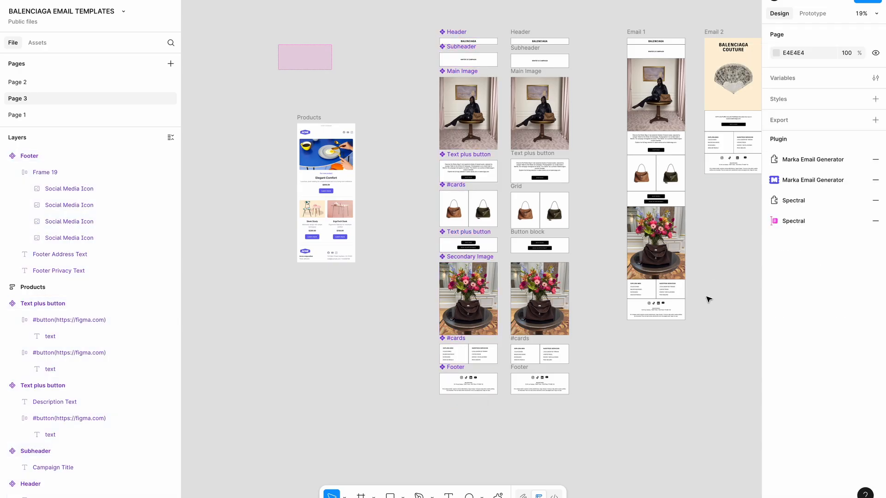
# In Marka's Current File custom components, remove the old Main Image, Subheader and Header entries
pyautogui.click(790, 183)
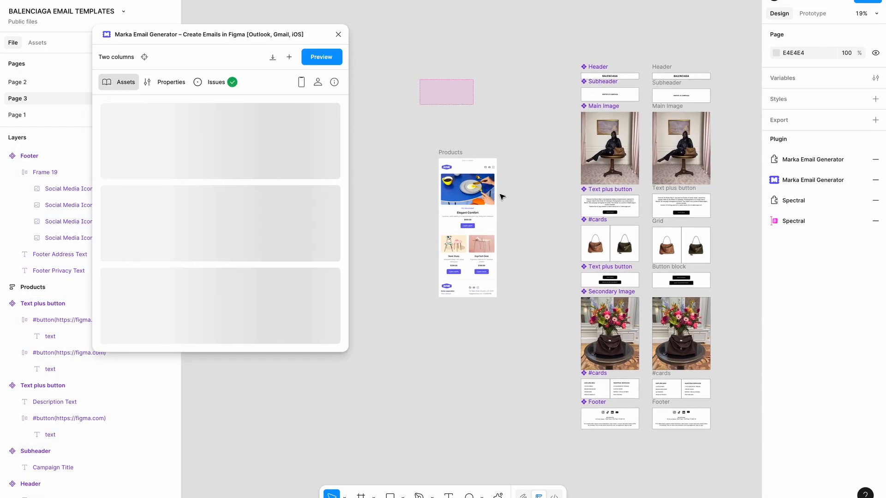
pyautogui.moveTo(456, 152); pyautogui.dragTo(391, 151)
pyautogui.click(143, 293)
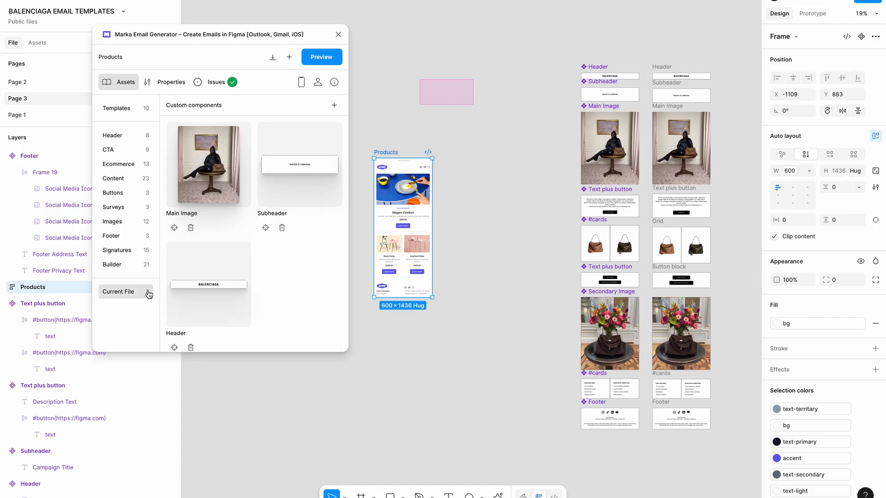
pyautogui.click(191, 227)
pyautogui.click(191, 228)
pyautogui.click(191, 228)
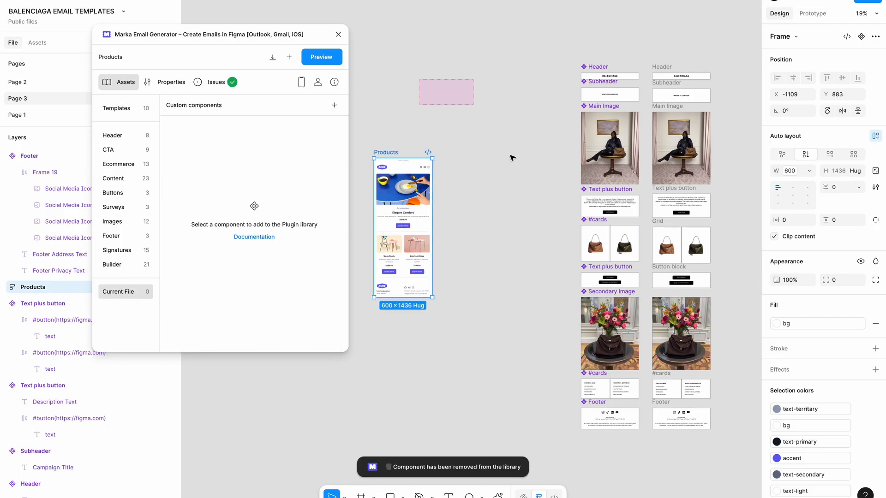
pyautogui.click(511, 156)
pyautogui.hscroll(2, 512, 156)
pyautogui.scroll(3, 586, 25)
# Add Header, Subheader, Main Image, Text plus button and the bags #cards as custom components
pyautogui.click(531, 112)
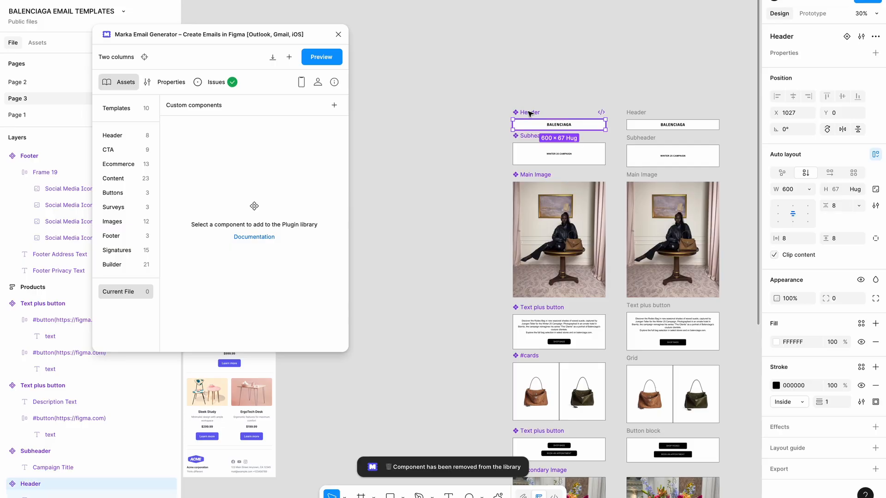
pyautogui.click(335, 106)
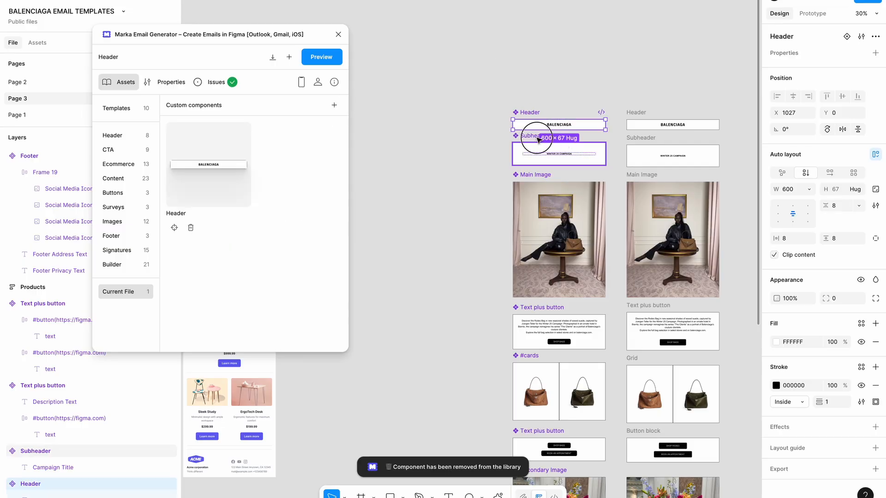
pyautogui.click(538, 139)
pyautogui.click(334, 105)
pyautogui.click(530, 175)
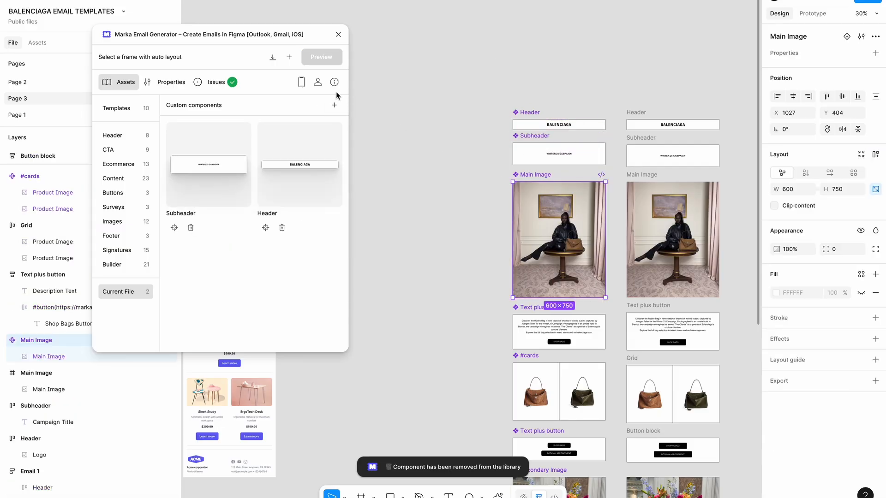
pyautogui.click(335, 104)
pyautogui.click(531, 307)
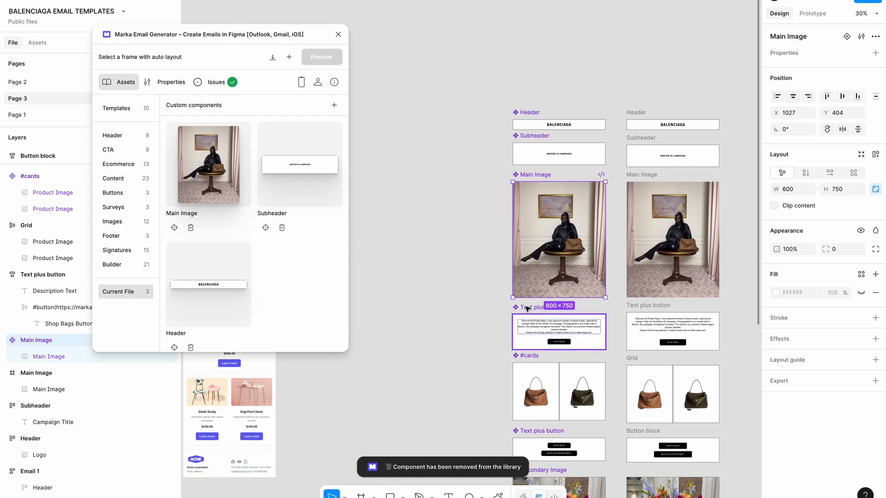
pyautogui.click(336, 110)
pyautogui.scroll(-4, 694, 351)
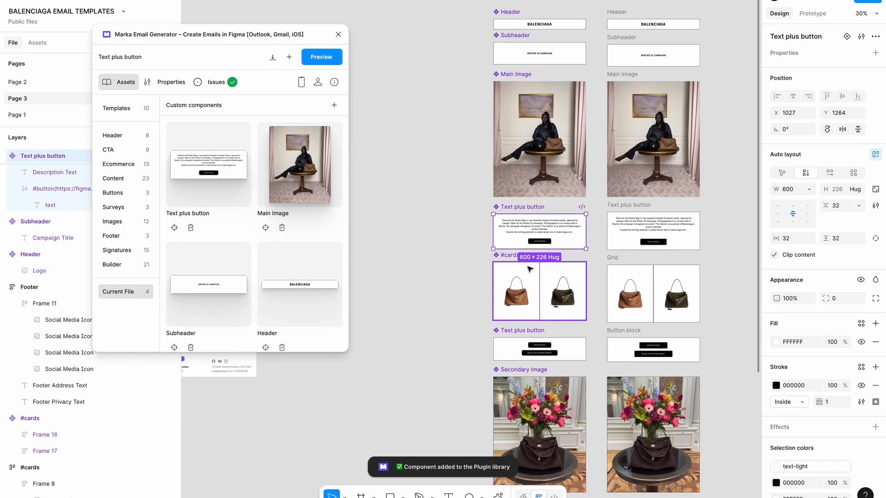
pyautogui.click(521, 265)
pyautogui.click(336, 106)
# Add the button block, Secondary Image, link-list #cards and Footer as custom components
pyautogui.scroll(-2, 475, 323)
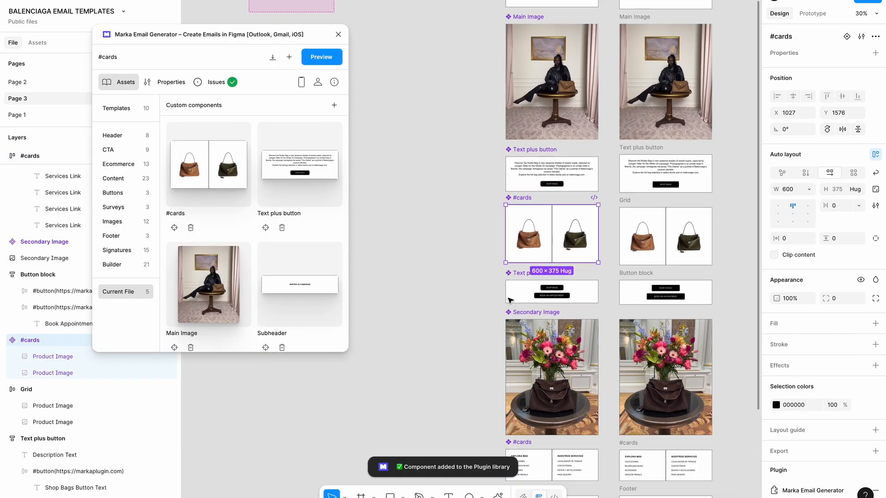
pyautogui.click(536, 291)
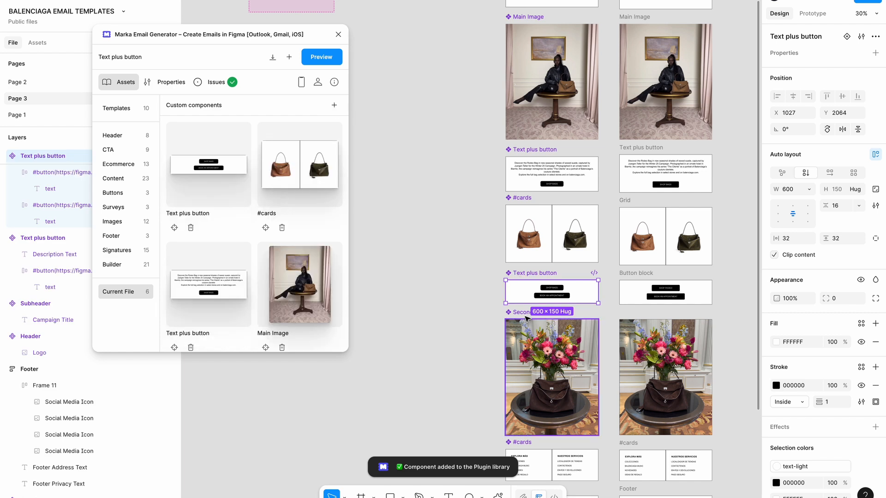
pyautogui.click(515, 336)
pyautogui.scroll(-3, 515, 336)
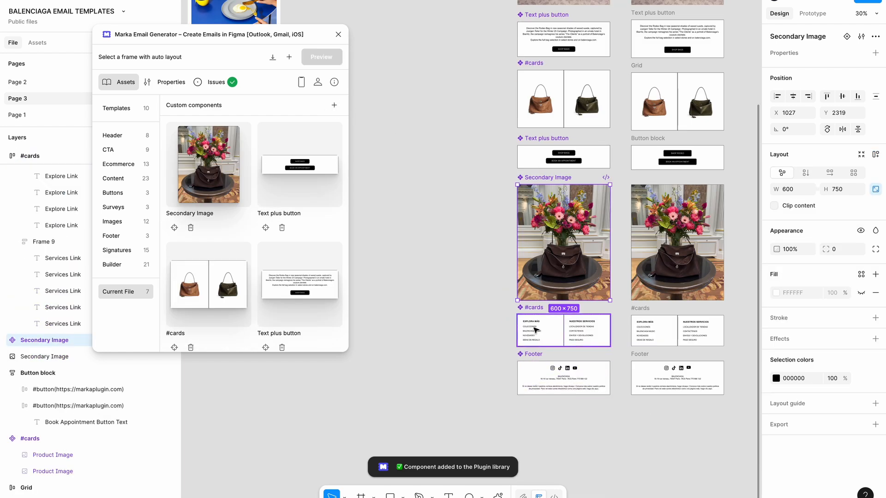
pyautogui.click(534, 322)
pyautogui.click(333, 111)
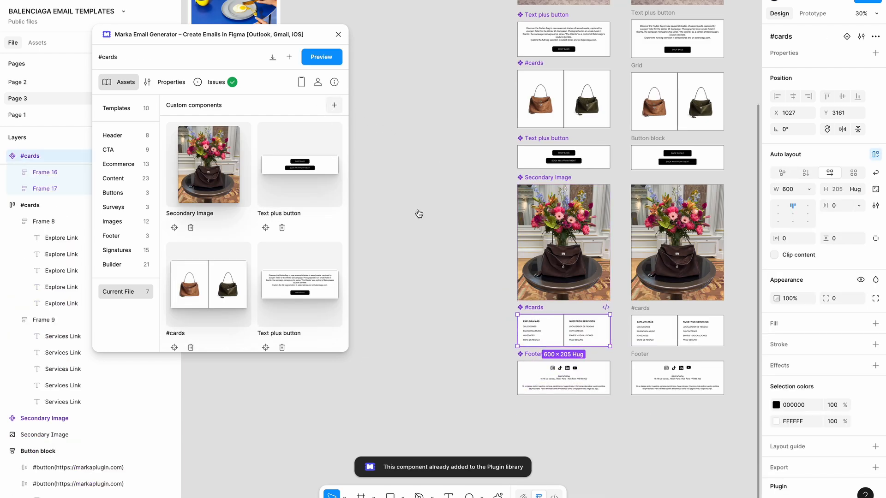
pyautogui.click(532, 354)
pyautogui.scroll(-8, 264, 289)
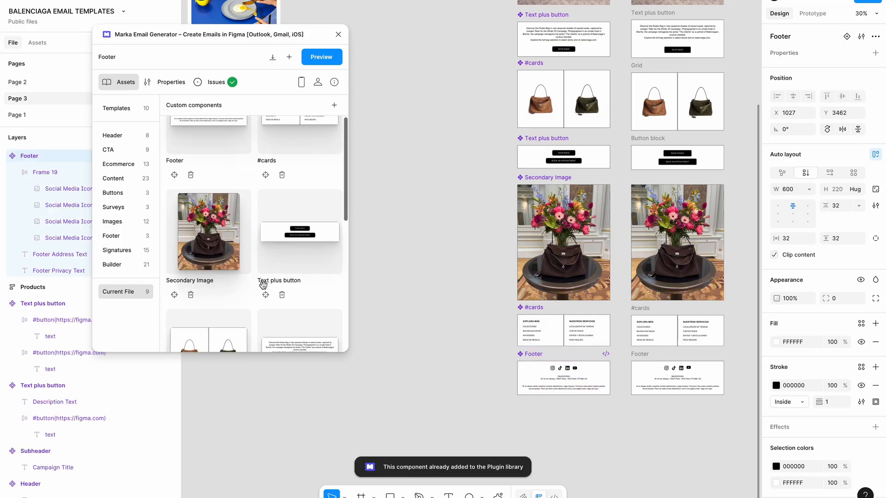
pyautogui.keyDown('ctrl'); pyautogui.scroll(-5, 506, 302); pyautogui.keyUp('ctrl')
pyautogui.scroll(2, 506, 303)
pyautogui.hscroll(1, 506, 302)
pyautogui.click(568, 149)
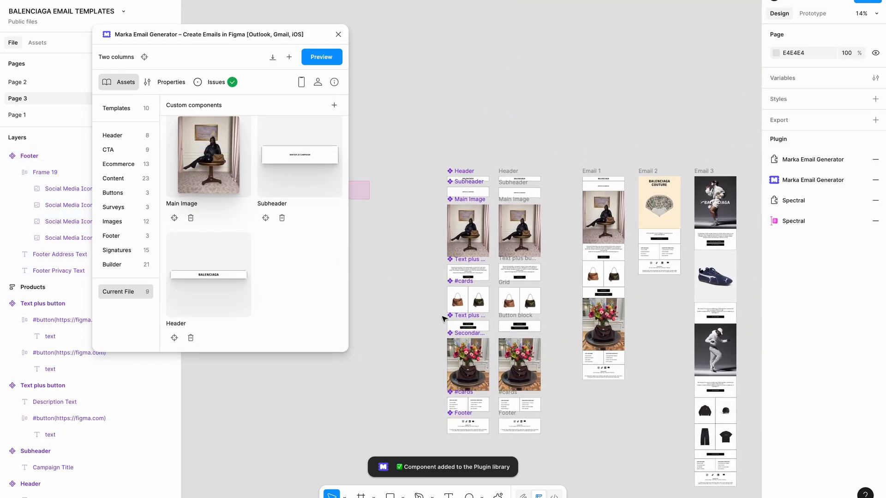
pyautogui.keyDown('ctrl'); pyautogui.scroll(4, 443, 318); pyautogui.keyUp('ctrl')
pyautogui.keyDown('ctrl'); pyautogui.scroll(-5, 481, 244); pyautogui.keyUp('ctrl')
pyautogui.scroll(-1, 483, 245)
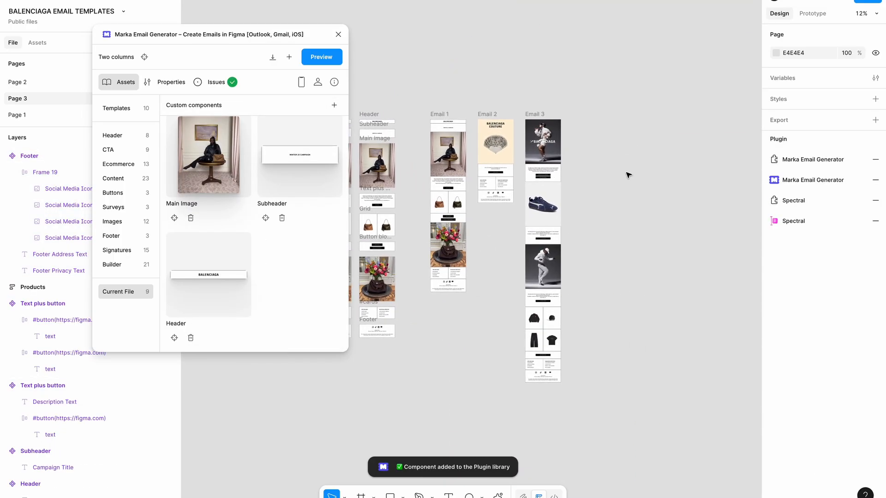
pyautogui.hscroll(5, 628, 175)
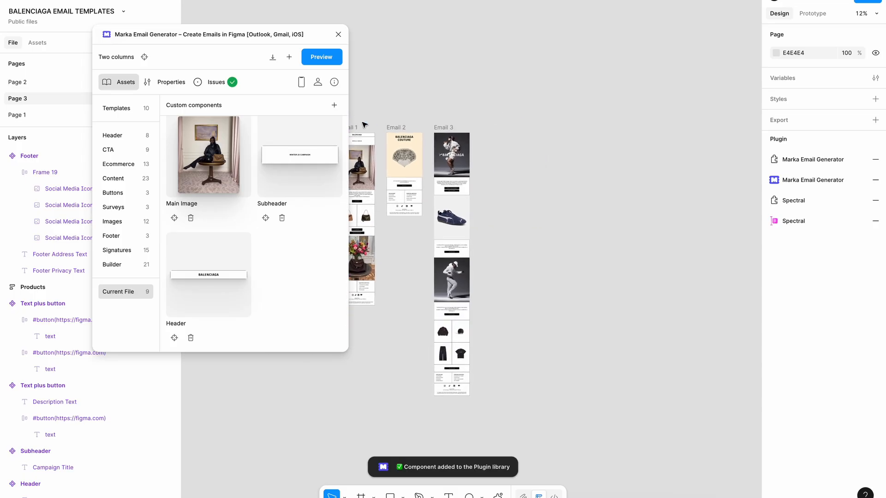
# Create an empty Template frame and add the Header and Subheader components to it
pyautogui.click(289, 57)
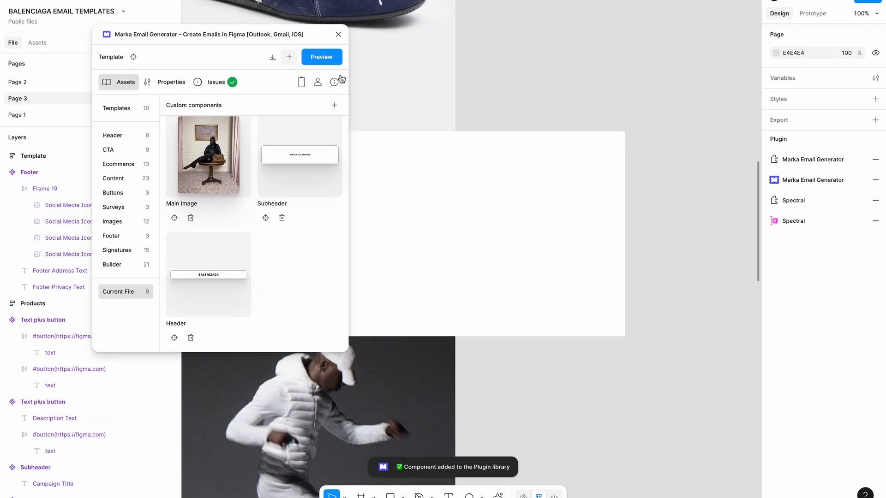
pyautogui.scroll(3, 626, 75)
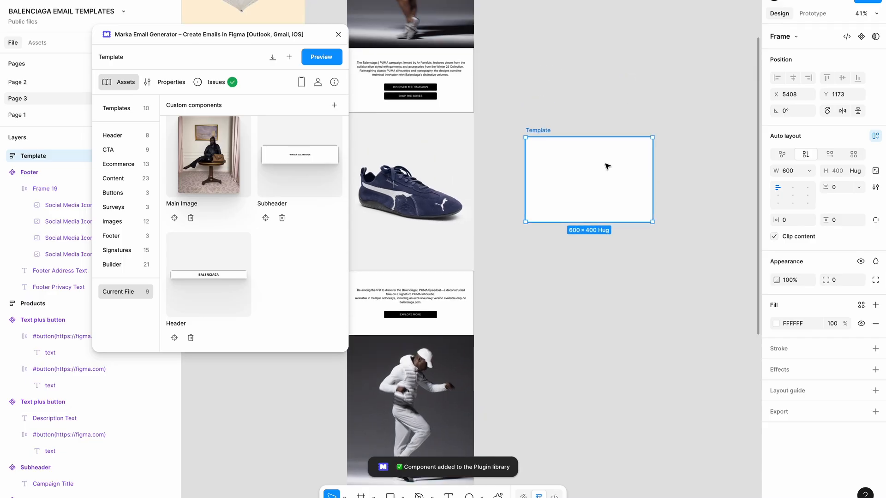
pyautogui.moveTo(601, 165); pyautogui.dragTo(648, 91)
pyautogui.scroll(8, 267, 201)
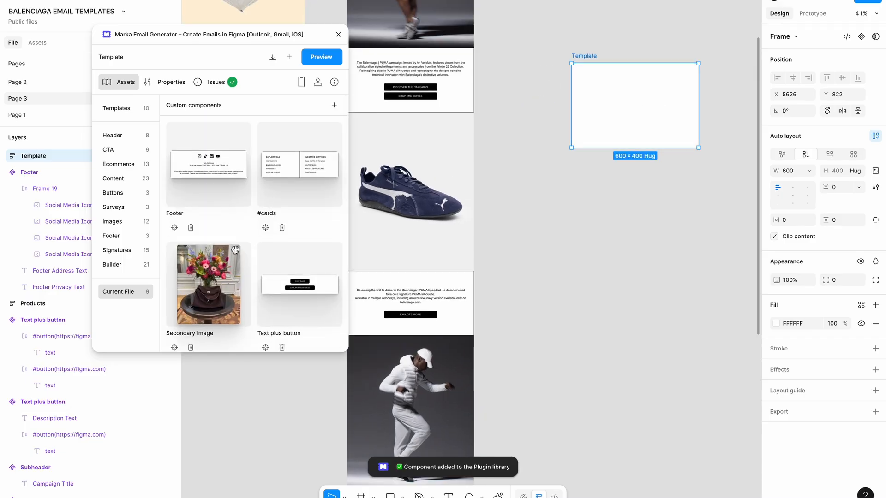
pyautogui.scroll(-5, 234, 224)
pyautogui.moveTo(187, 287); pyautogui.dragTo(614, 99)
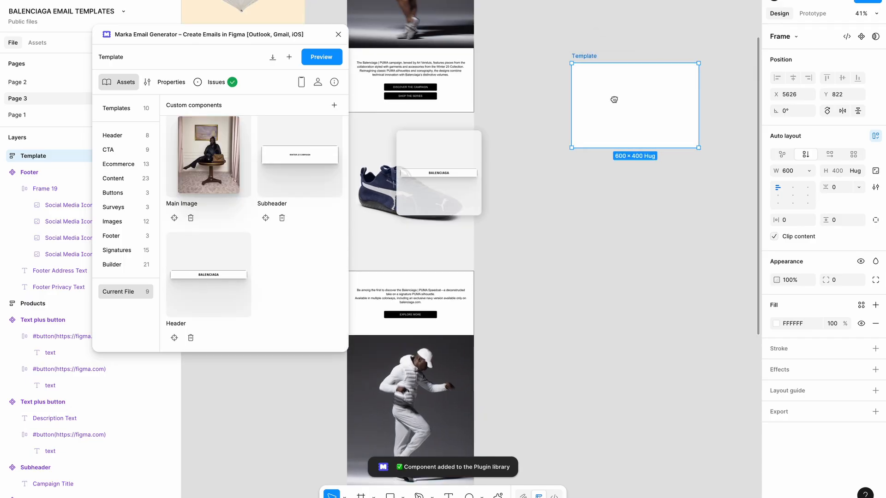
pyautogui.moveTo(306, 167); pyautogui.dragTo(541, 153)
# Add the Main Image, the two-bag #cards row and the Text plus button sections below
pyautogui.scroll(2, 541, 153)
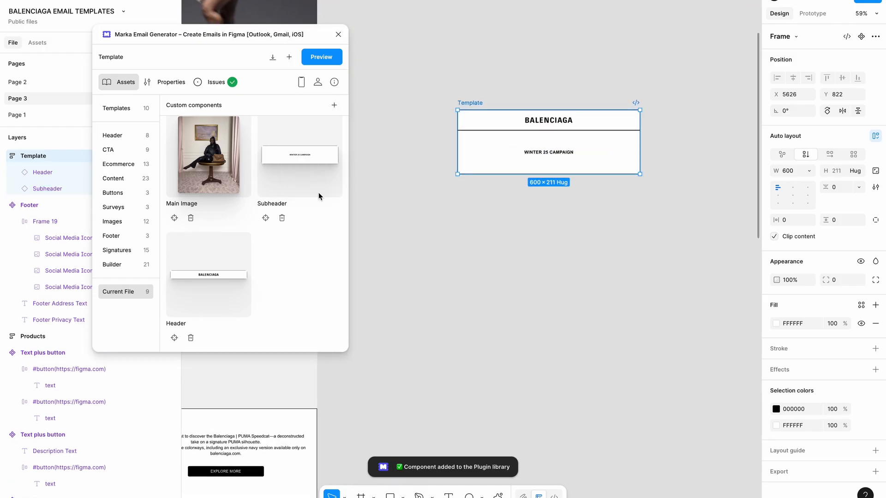
pyautogui.scroll(1, 206, 185)
pyautogui.moveTo(208, 199); pyautogui.dragTo(509, 154)
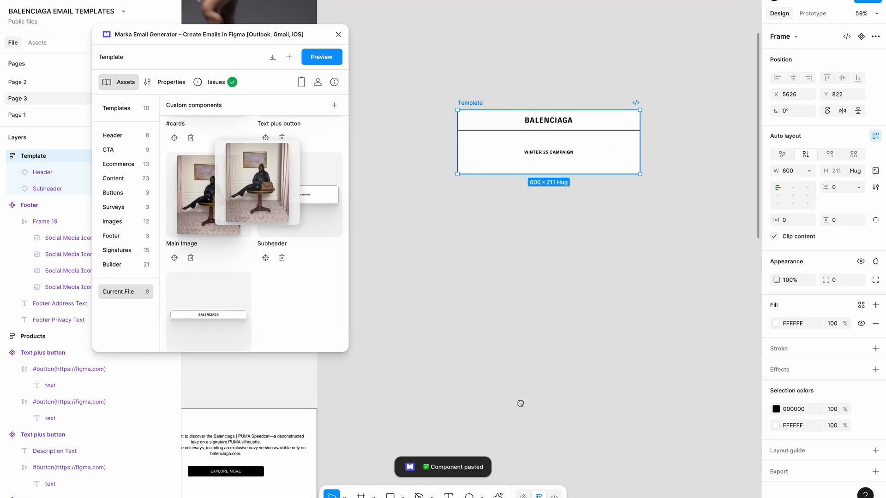
pyautogui.scroll(3, 253, 321)
pyautogui.moveTo(216, 198); pyautogui.dragTo(517, 218)
pyautogui.moveTo(321, 182); pyautogui.dragTo(540, 217)
pyautogui.scroll(-3, 540, 217)
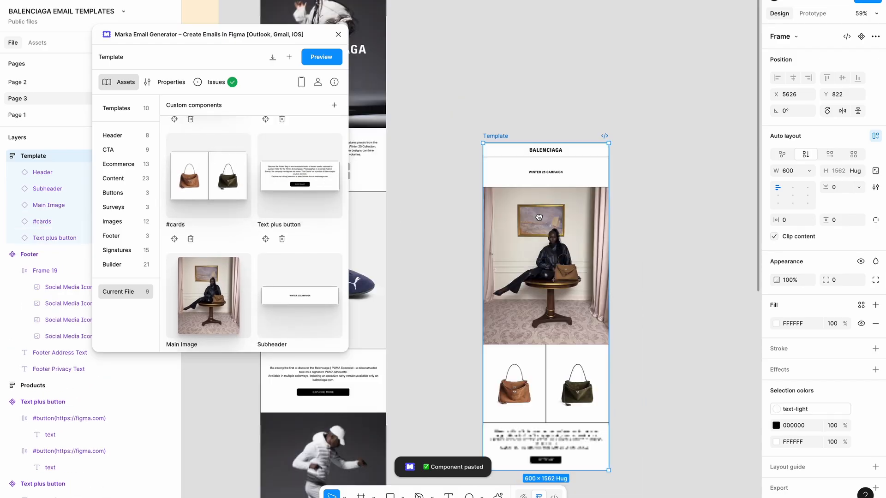
pyautogui.scroll(-1, 540, 217)
# Add the Footer component and place the finished 600×1782 Template frame beside Email 3
pyautogui.moveTo(497, 123); pyautogui.dragTo(496, 26)
pyautogui.scroll(-2, 497, 27)
pyautogui.scroll(5, 257, 210)
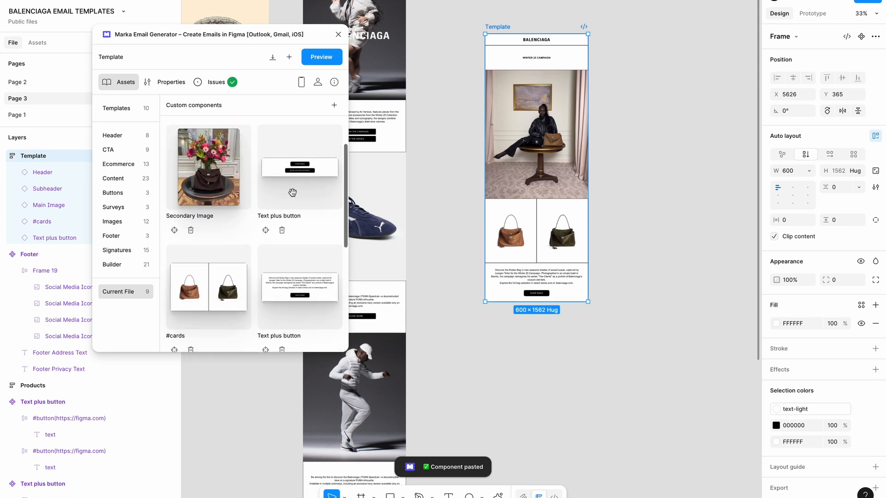
pyautogui.moveTo(209, 188); pyautogui.dragTo(545, 188)
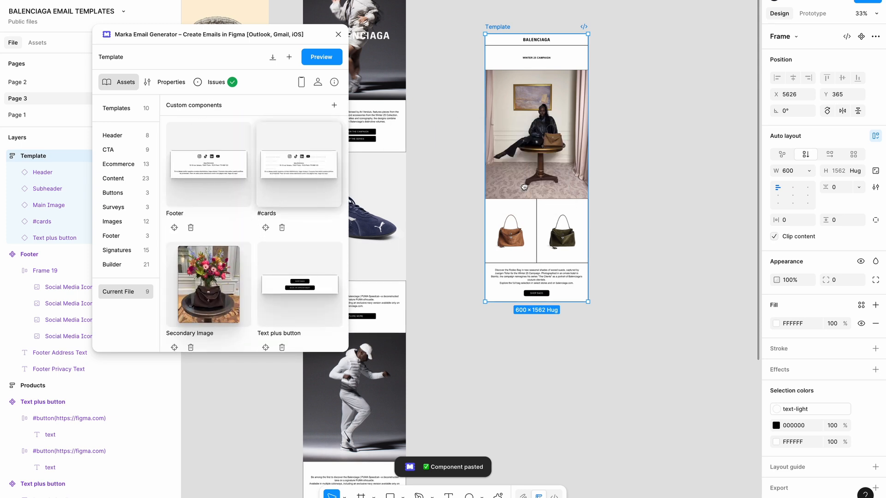
pyautogui.click(642, 208)
pyautogui.scroll(3, 642, 208)
pyautogui.scroll(-2, 642, 208)
pyautogui.scroll(-1, 642, 209)
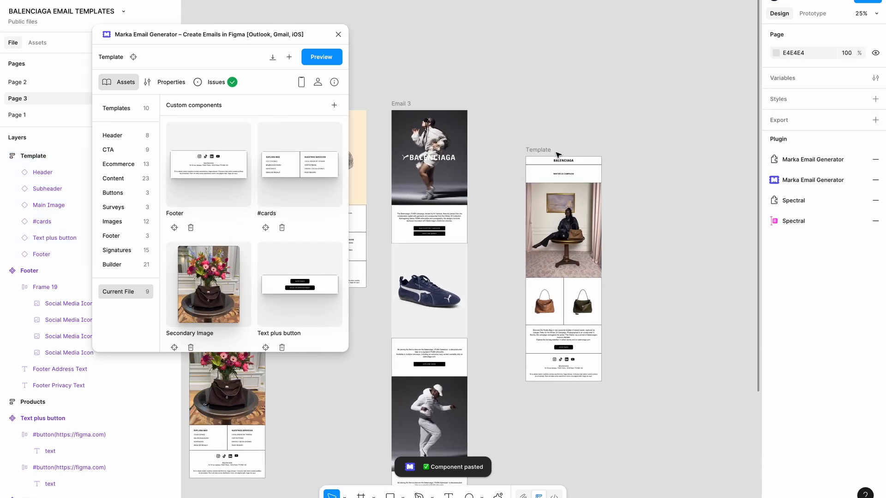
pyautogui.moveTo(541, 151); pyautogui.dragTo(543, 108)
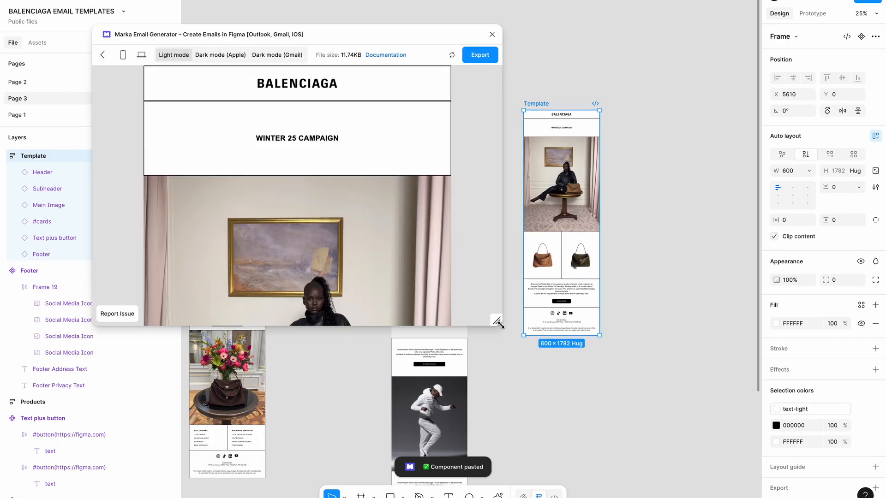
# Enlarge the Marka Email Generator preview window and scroll through the Template email's light-mode preview
pyautogui.moveTo(496, 318); pyautogui.dragTo(538, 450)
pyautogui.scroll(-5, 473, 296)
pyautogui.scroll(3, 418, 289)
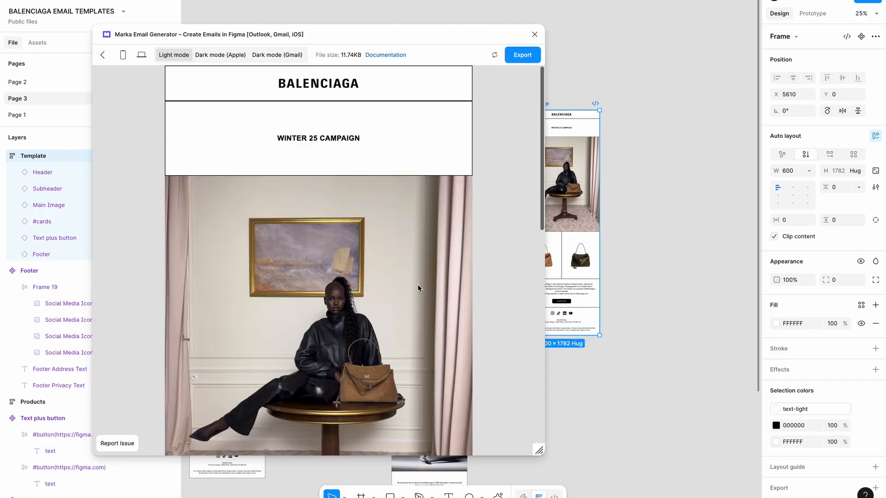
pyautogui.scroll(-8, 418, 287)
pyautogui.scroll(2, 418, 286)
pyautogui.scroll(2, 418, 285)
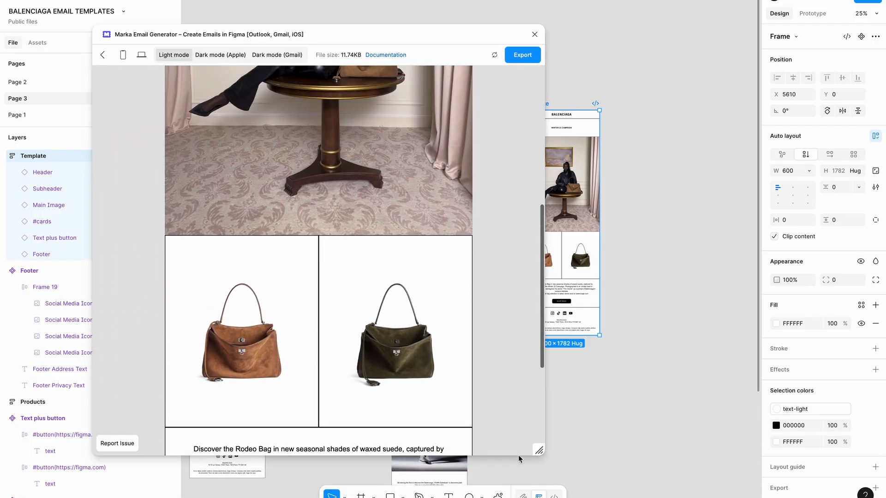
pyautogui.moveTo(540, 449); pyautogui.dragTo(579, 439)
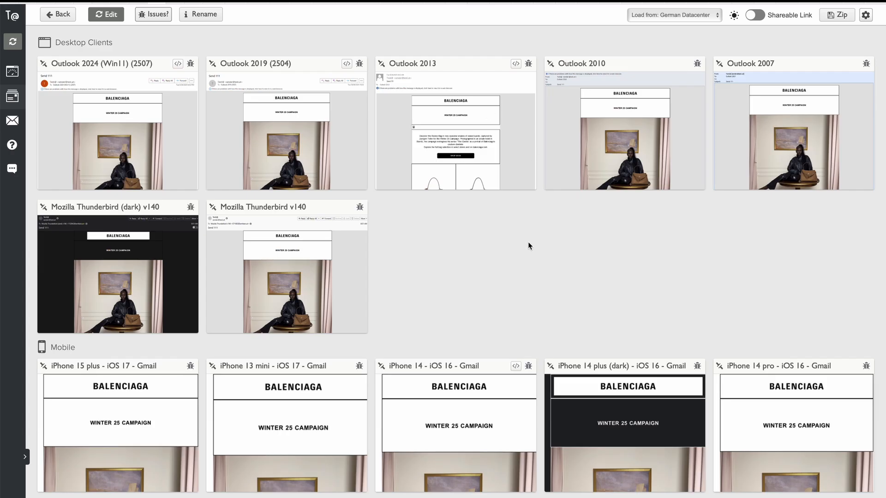
# Inspect the full-size Outlook 2010 render of the Balenciaga email, then return to the client grid
pyautogui.scroll(-1, 529, 243)
pyautogui.scroll(1, 529, 243)
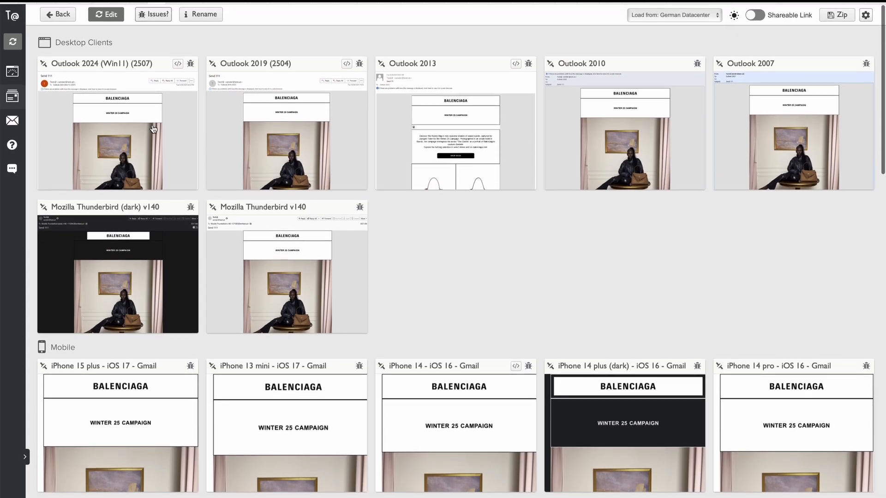
pyautogui.click(630, 152)
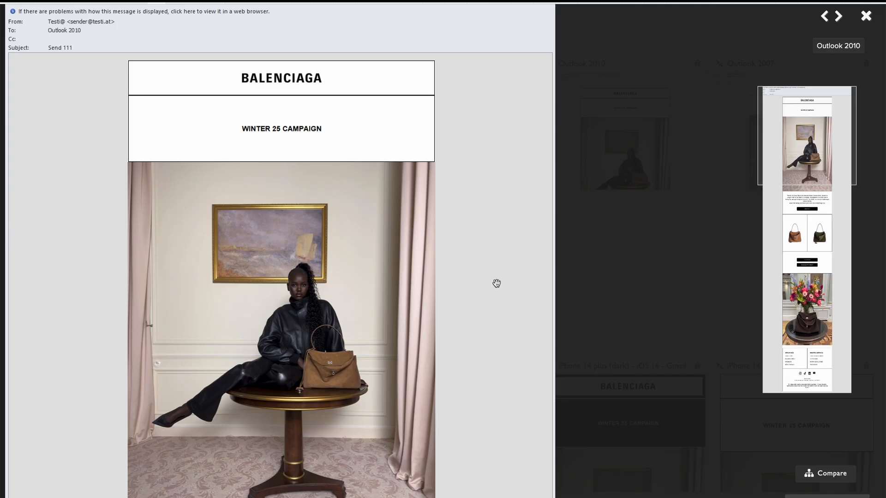
pyautogui.scroll(-5, 433, 328)
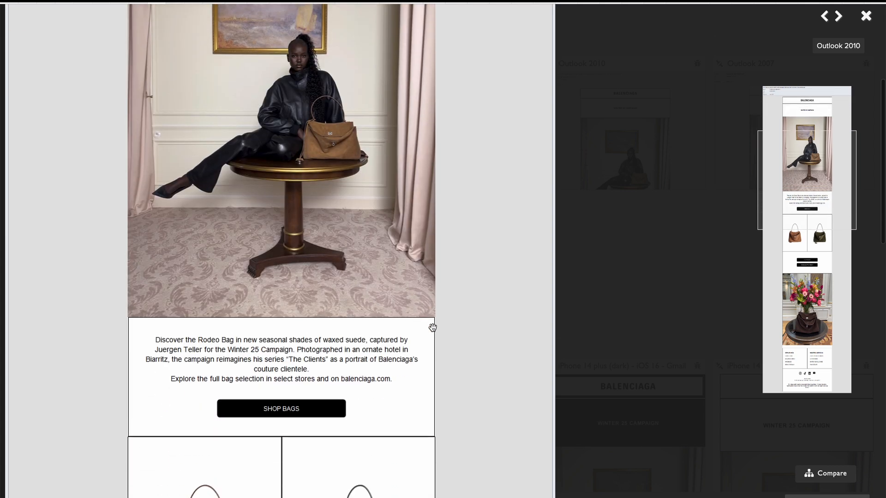
pyautogui.scroll(-2, 251, 423)
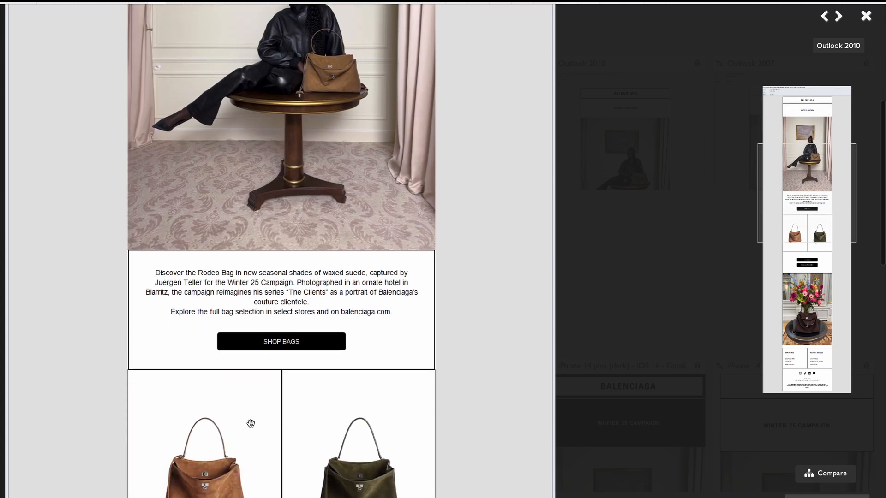
pyautogui.scroll(1, 251, 424)
pyautogui.scroll(1, 251, 424)
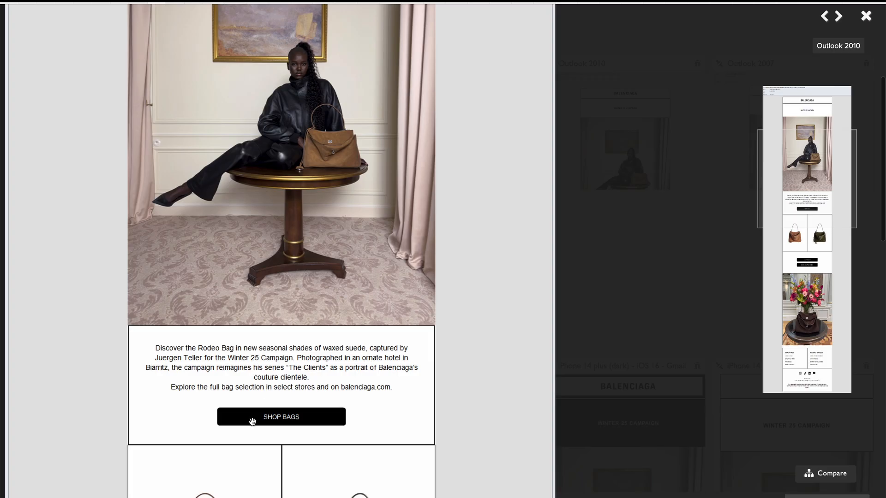
pyautogui.scroll(5, 260, 415)
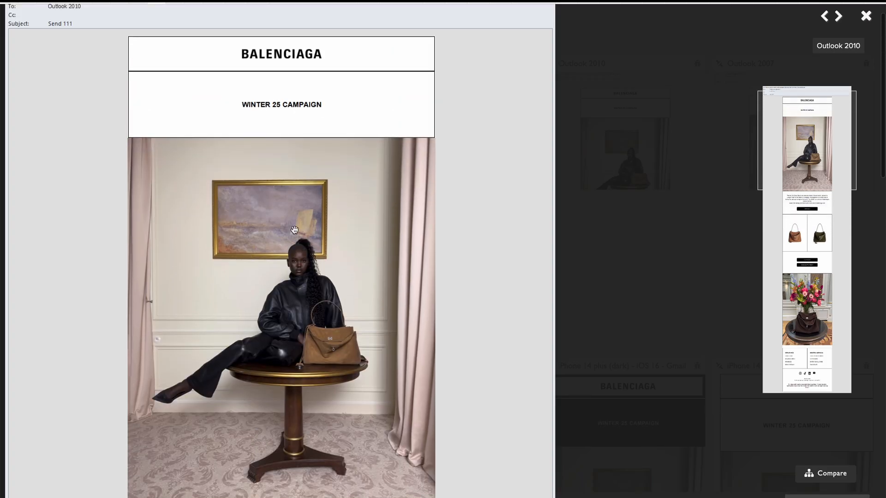
pyautogui.scroll(-3, 294, 230)
pyautogui.scroll(1, 294, 230)
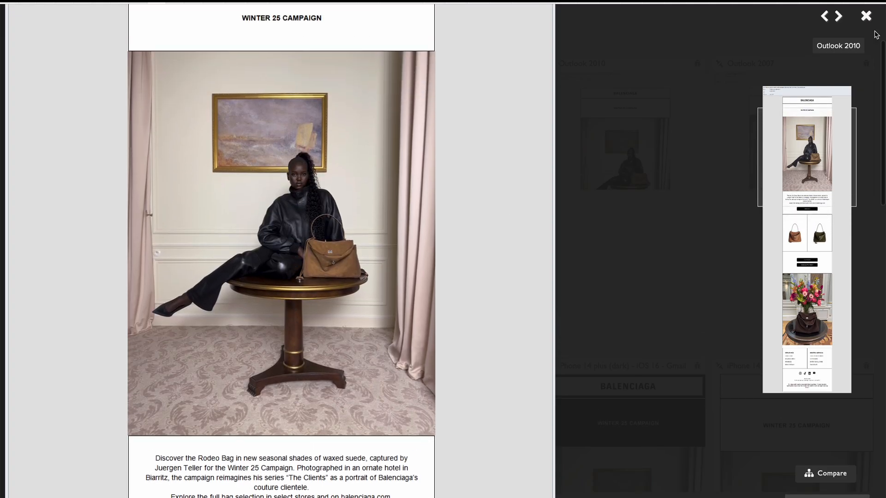
pyautogui.click(866, 16)
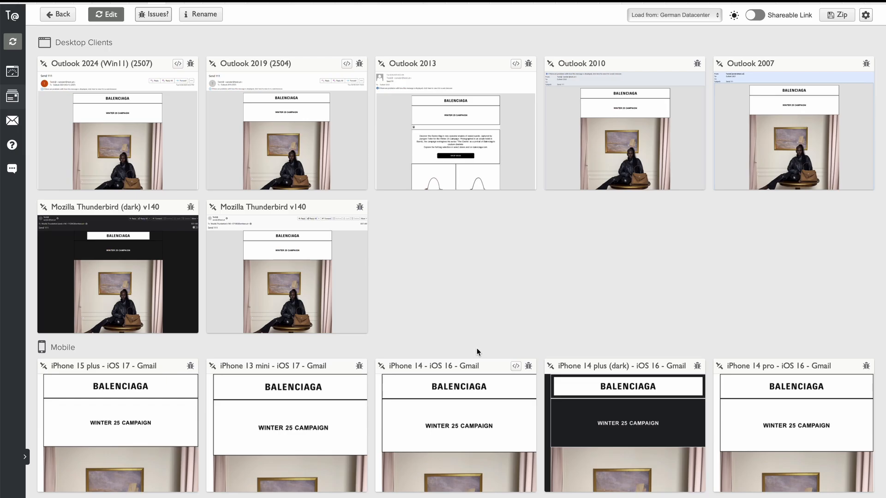